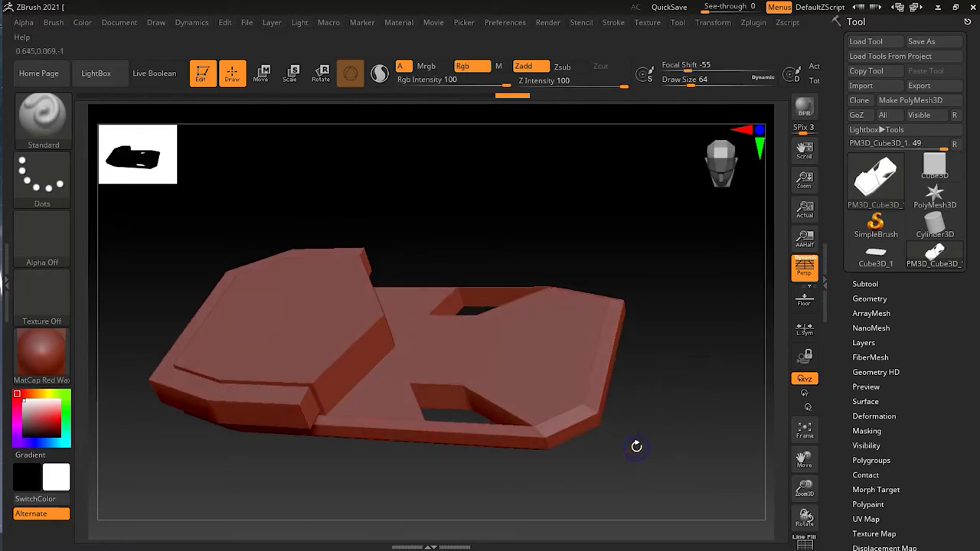
- Display the polyframe on the model, inspect its polygroups from several angles, and hide the wireframe lines
key("shift+f")
left_click_drag(634, 446, 667, 411)
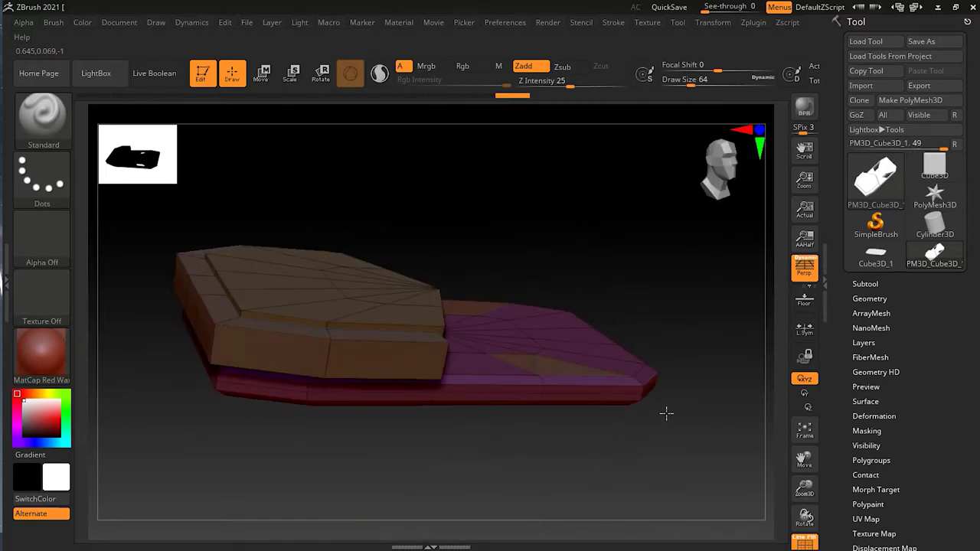
left_click_drag(608, 477, 581, 499)
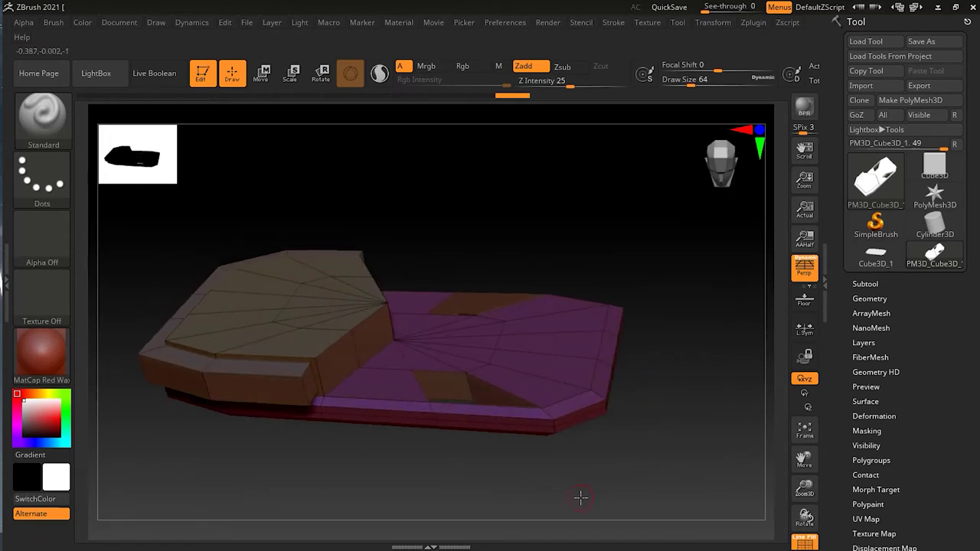
left_click(798, 540)
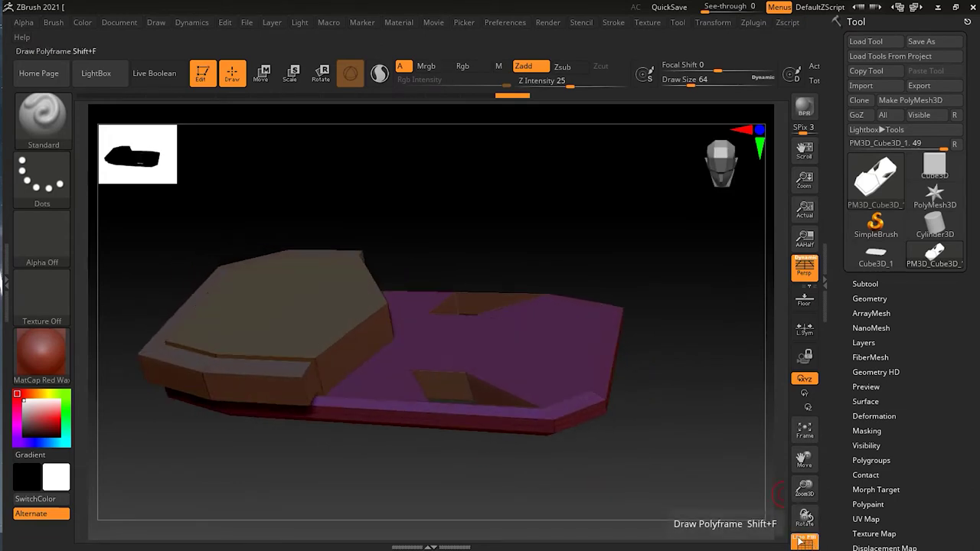
- Assign the SkinShade4 material to the model and turn off the polyframe display
left_click(43, 353)
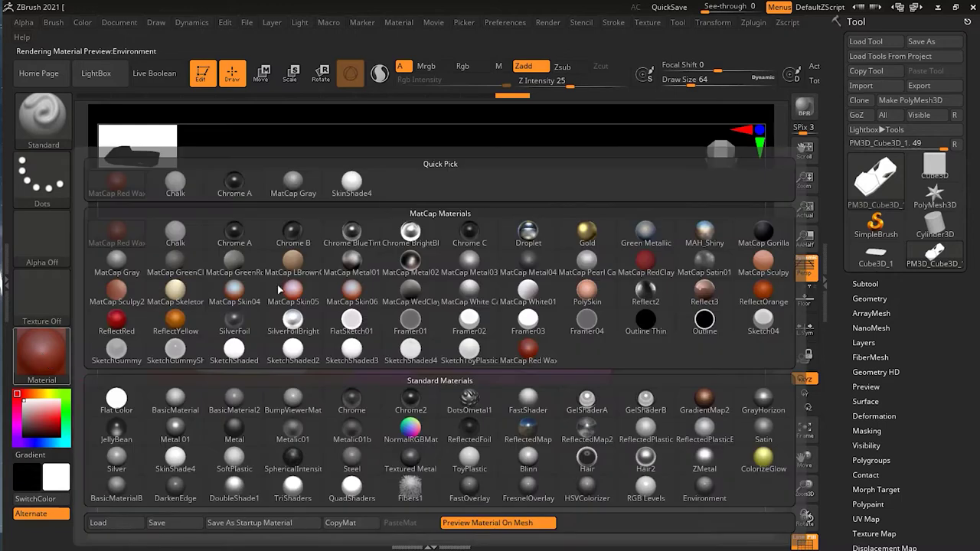
left_click(351, 181)
left_click_drag(679, 463, 765, 329)
key("shift+f")
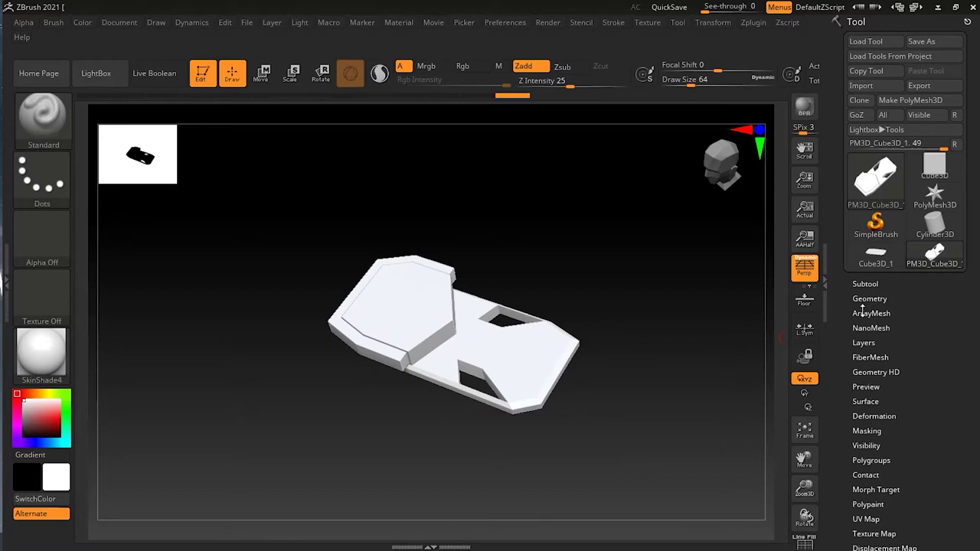
- Enable Array Mesh for the two-part panel model
left_click_drag(629, 375, 668, 352)
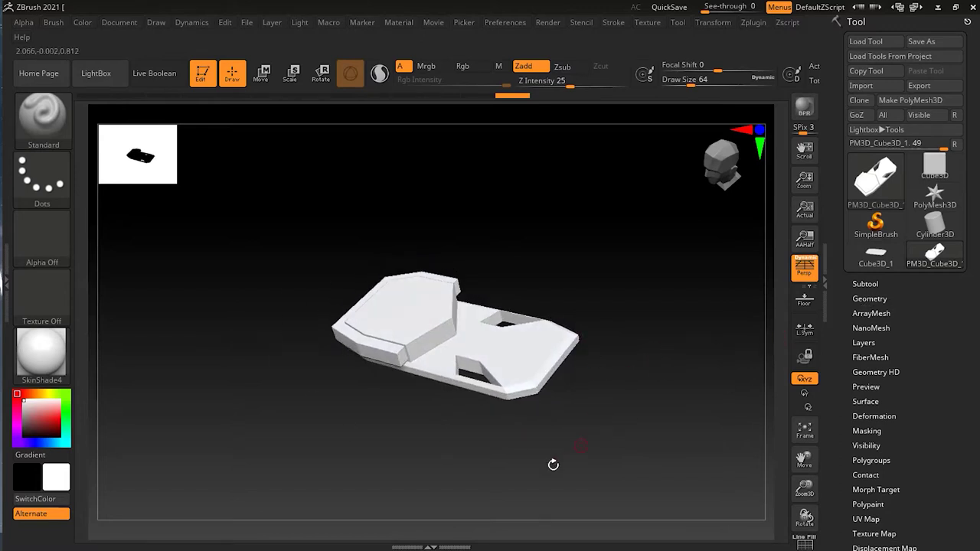
left_click(871, 313)
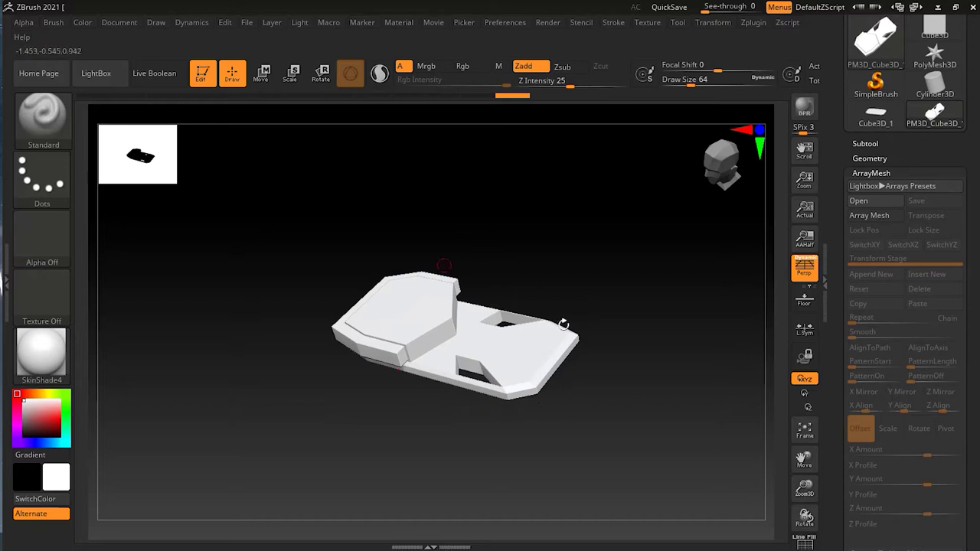
left_click(878, 216)
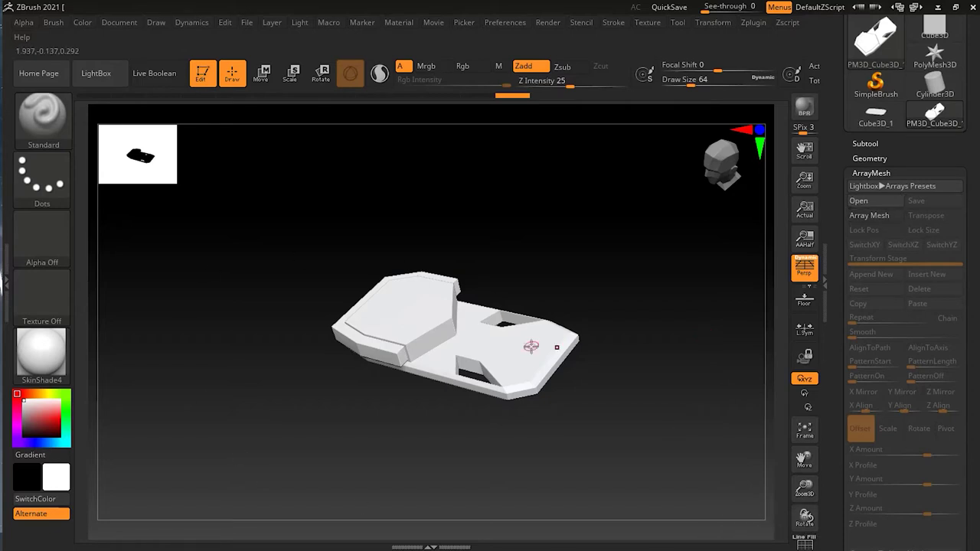
left_click(883, 219)
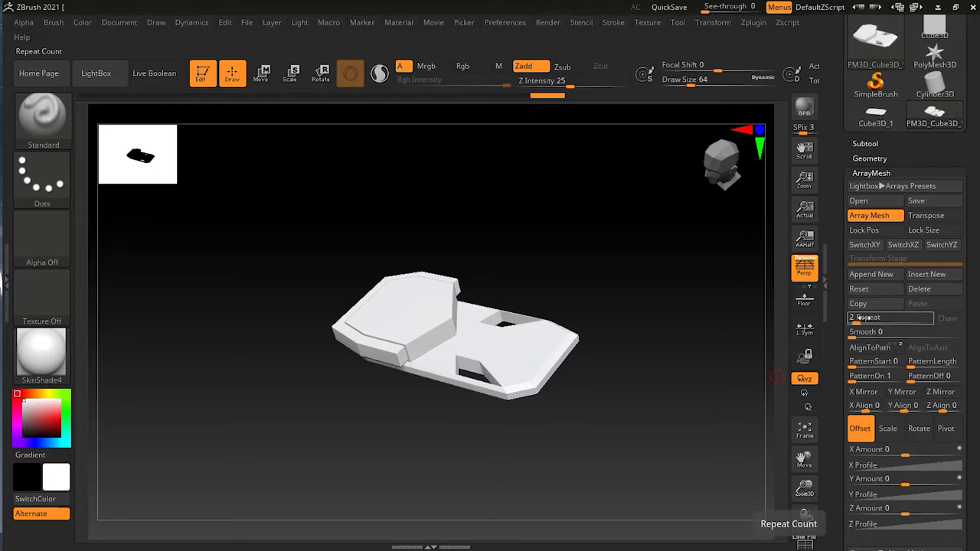
- Set the array's repeat count to 5
left_click_drag(854, 322, 889, 324)
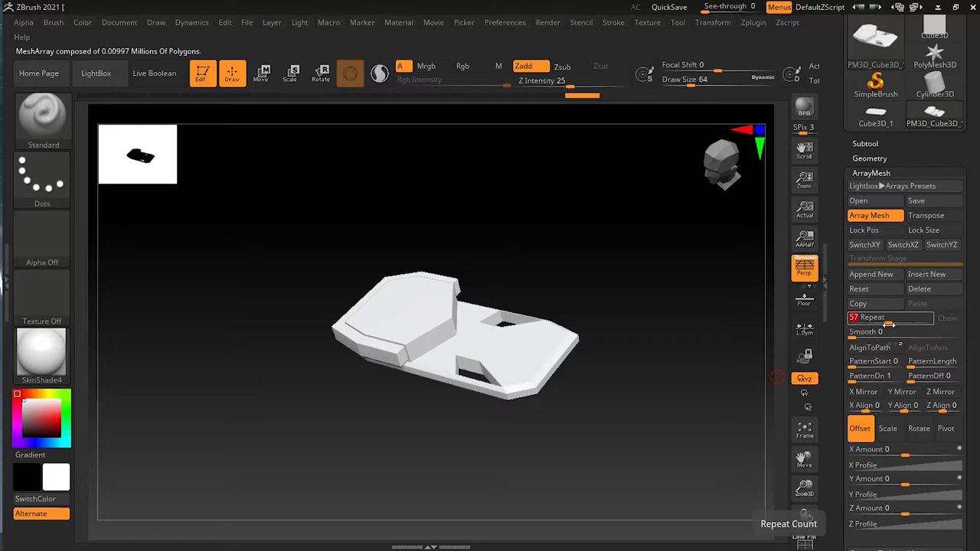
key("Return")
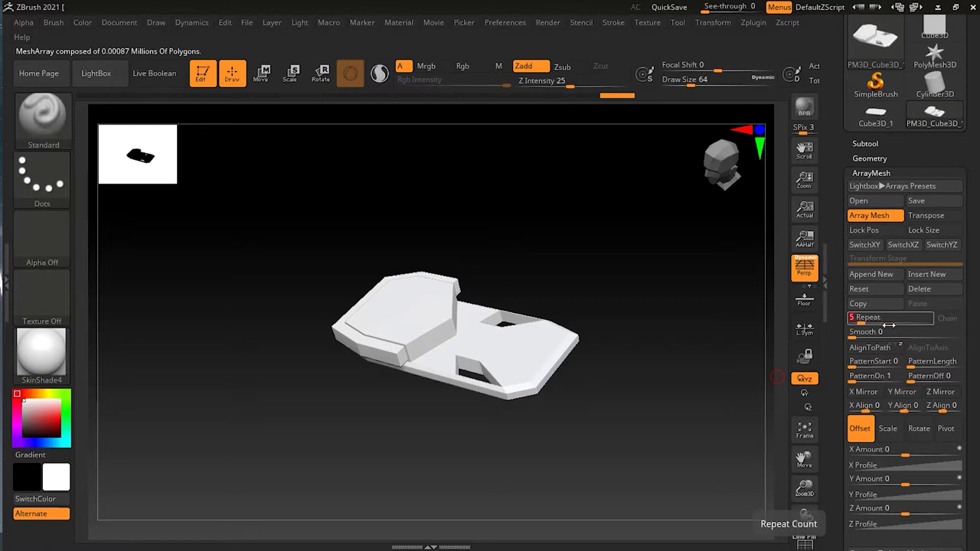
left_click_drag(975, 380, 975, 325)
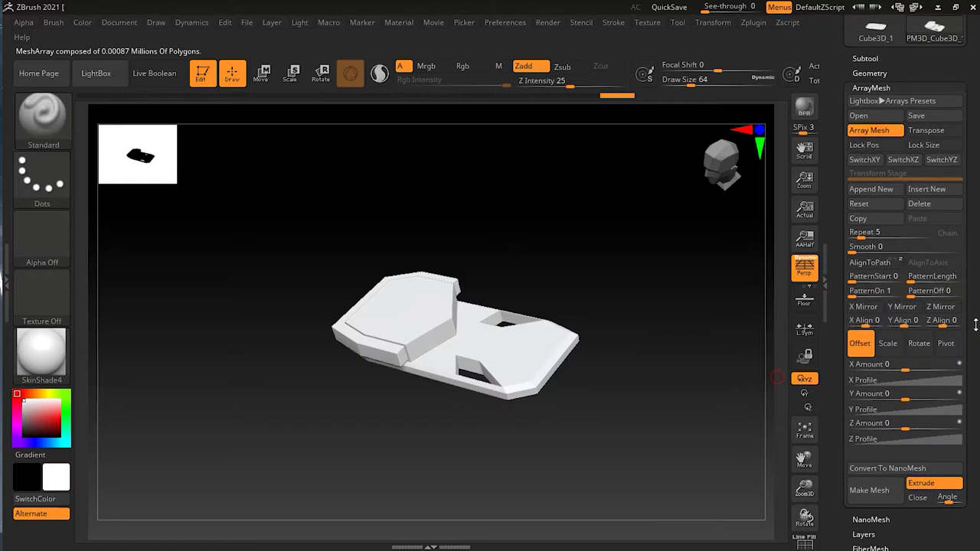
right_click_drag(592, 281, 663, 264, "ctrl")
scroll(662, 264, "up", 5)
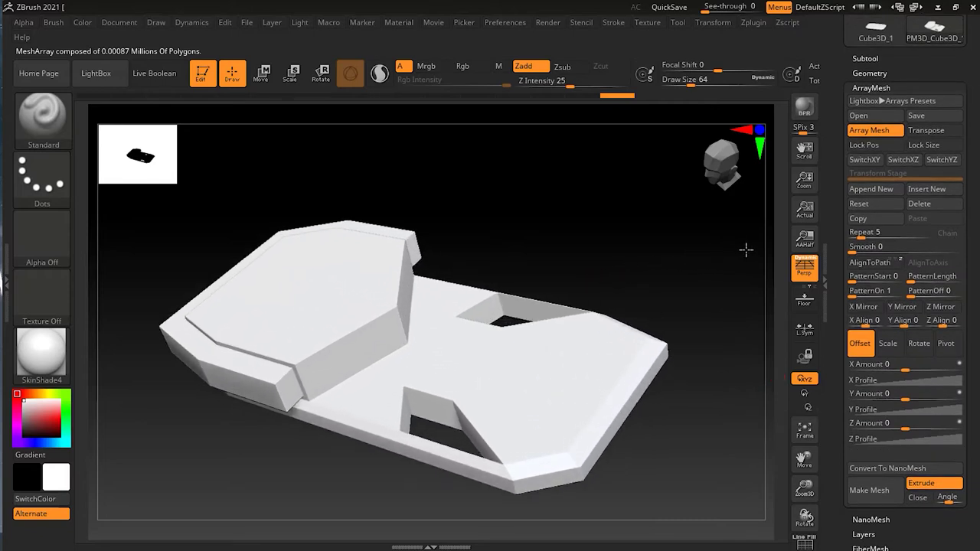
left_click_drag(689, 263, 680, 264)
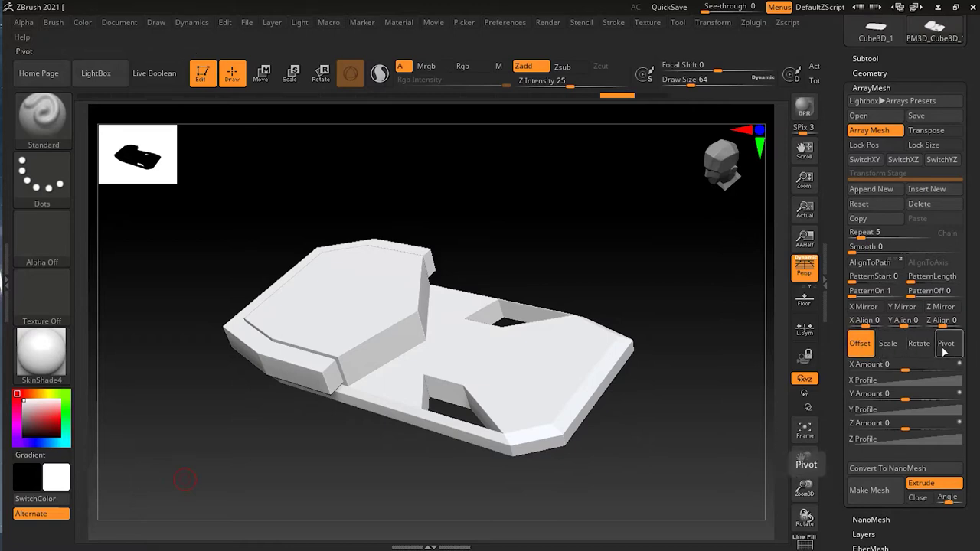
left_click_drag(715, 383, 642, 398, "alt")
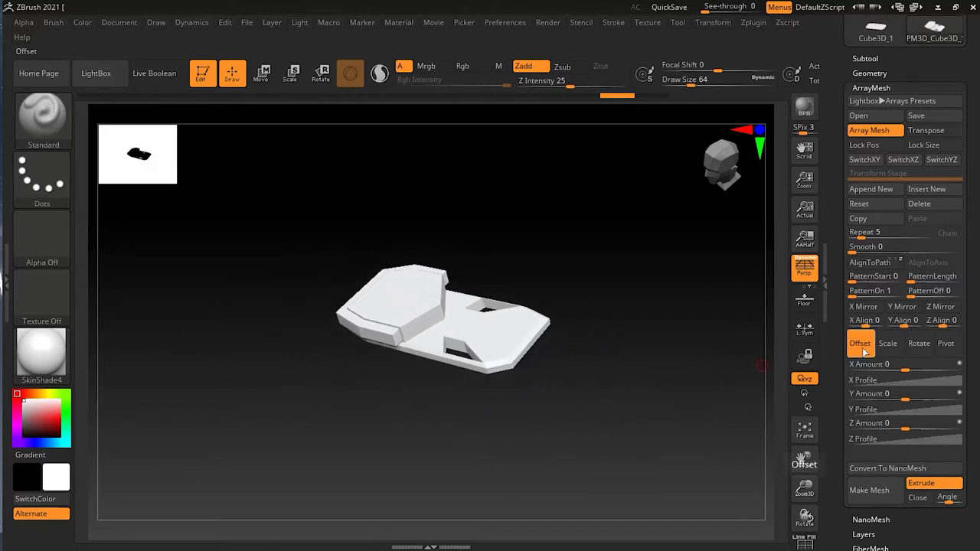
left_click(860, 233)
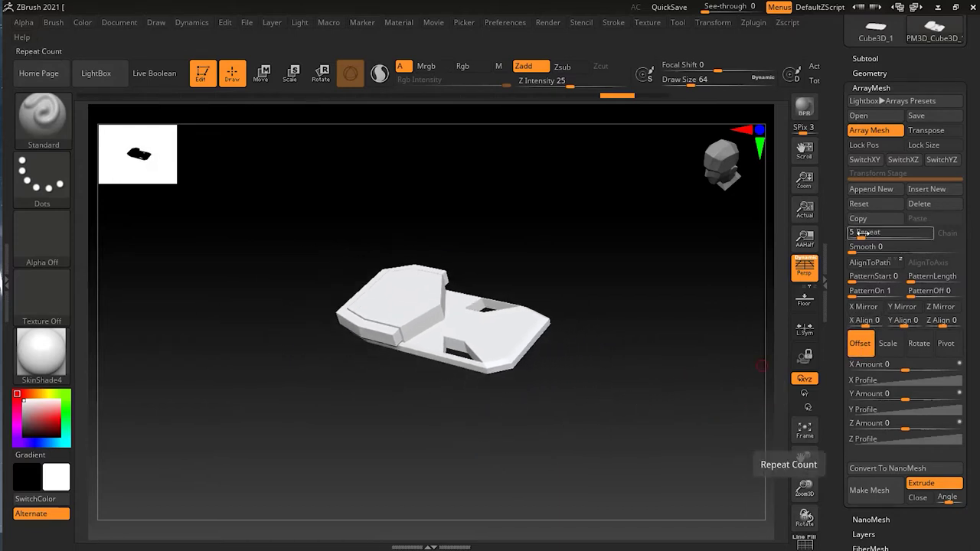
- Try spreading the array copies along X with an offset amount of about 6.9, and undo it
left_click_drag(667, 332, 505, 346, "alt")
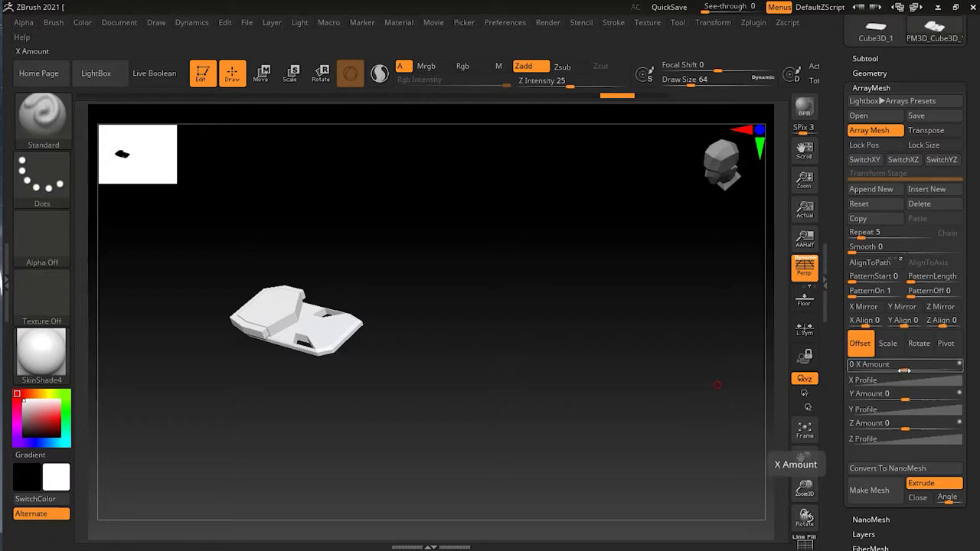
left_click_drag(904, 370, 938, 375)
right_click_drag(614, 305, 509, 309, "ctrl")
mouse_move(938, 371)
left_mouse_down()
mouse_move(953, 370)
mouse_move(932, 370)
mouse_move(942, 370)
left_mouse_up()
key("ctrl+z")
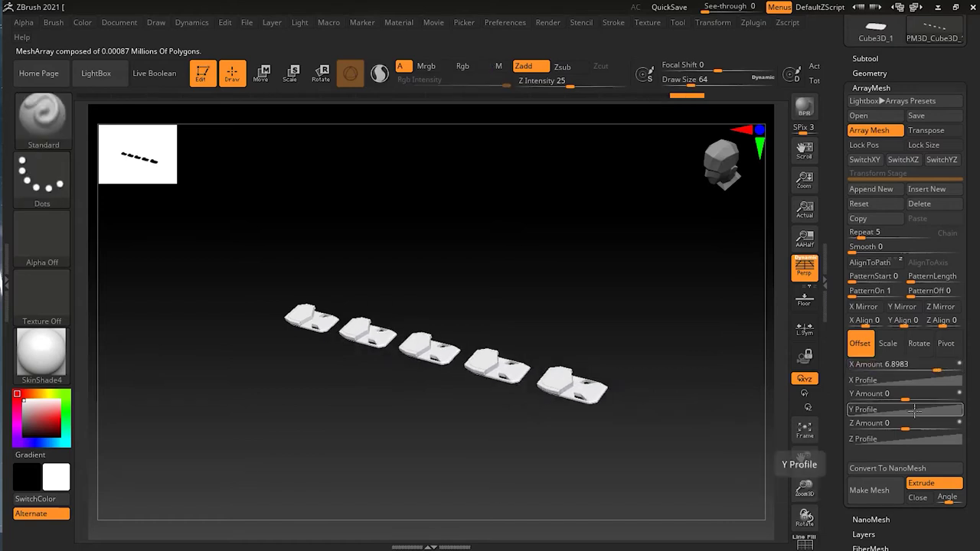
key("ctrl+z")
- Try spreading the array copies along Y and along Z separately, undoing each offset
left_click_drag(904, 399, 944, 398)
key("ctrl+z")
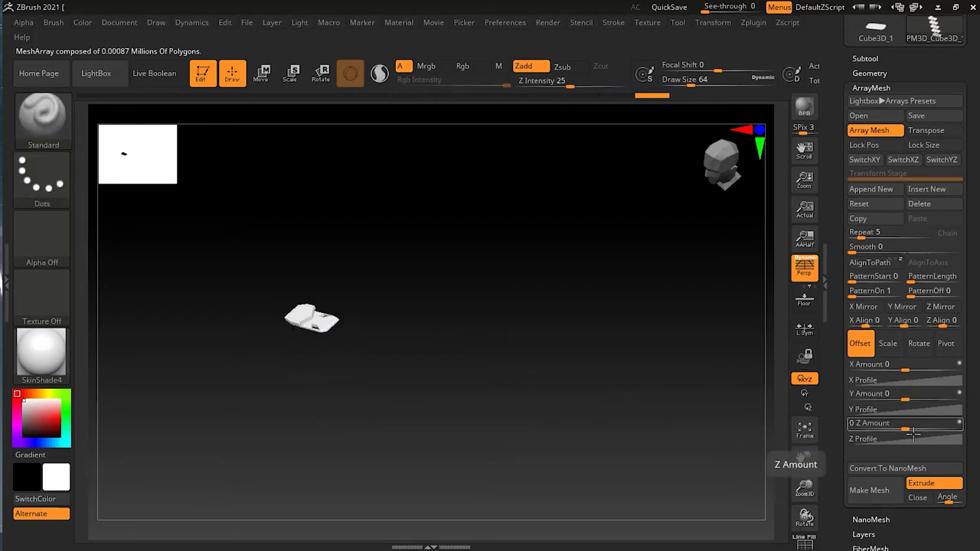
left_click_drag(907, 428, 939, 428)
key("ctrl+z")
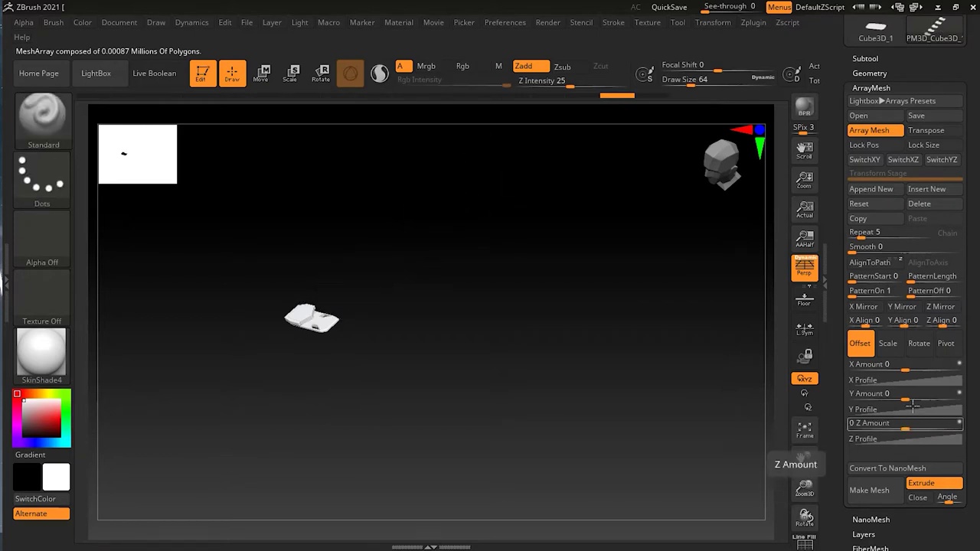
- Offset the array copies diagonally by about 7.62 in X, 30.19 in Y and 18.81 in Z
left_click_drag(905, 365, 947, 397)
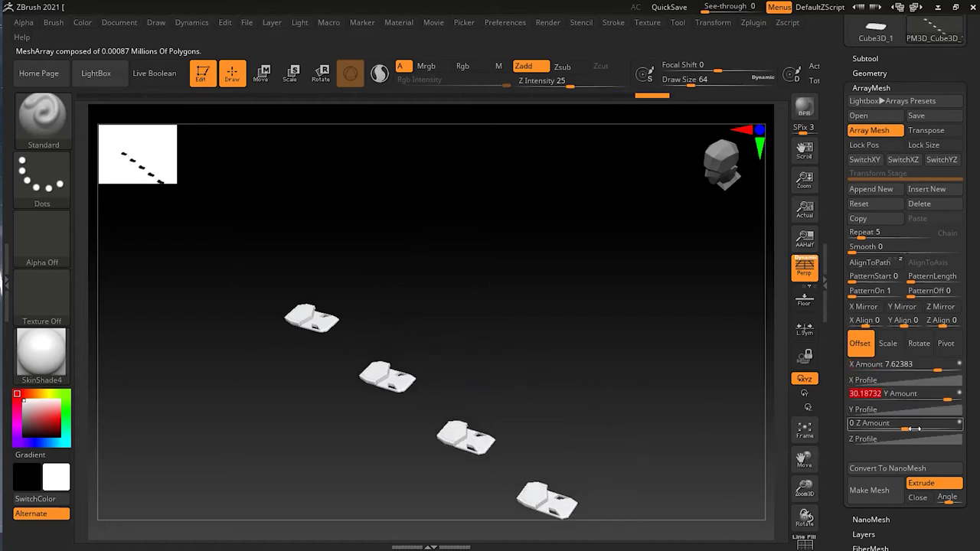
left_click_drag(907, 428, 936, 424)
left_click_drag(786, 426, 695, 409)
left_click_drag(606, 396, 374, 310)
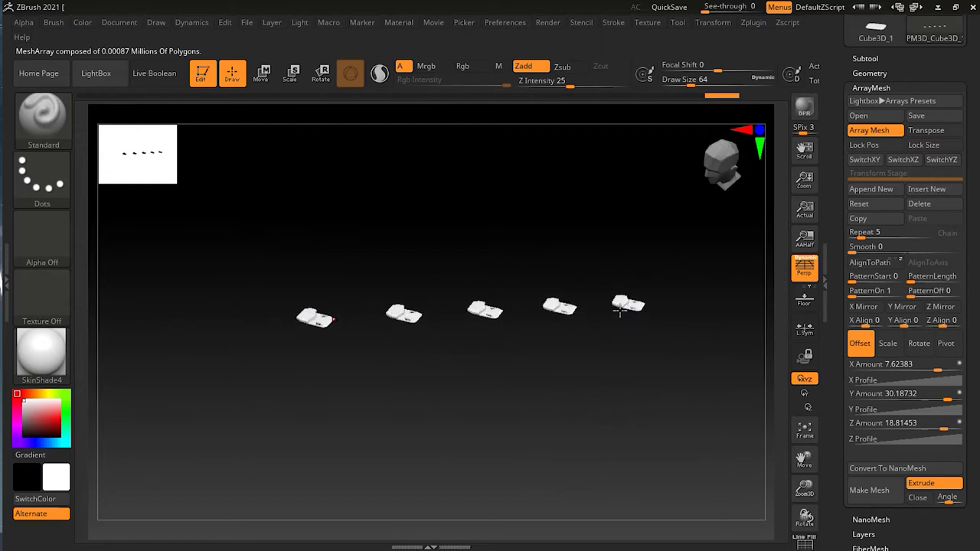
left_click_drag(503, 320, 691, 392)
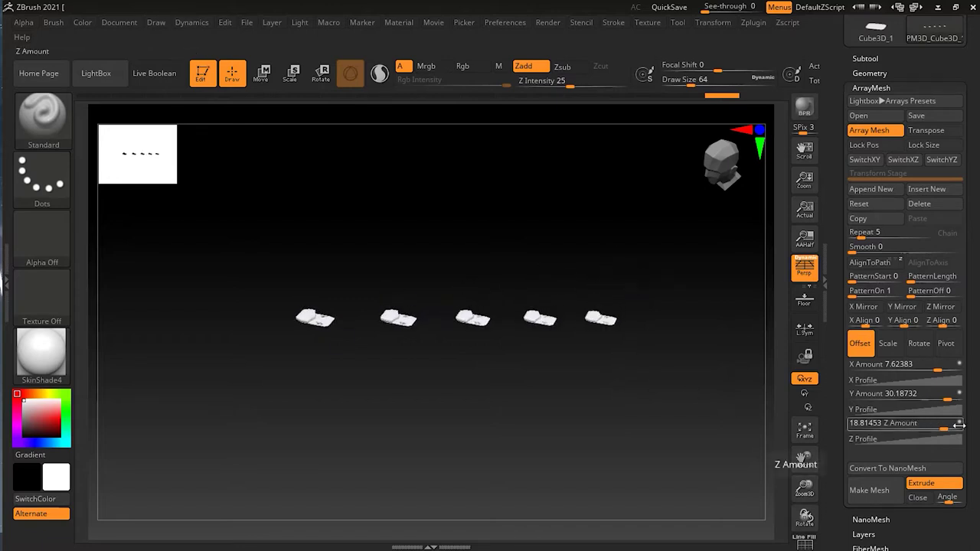
left_click(903, 422)
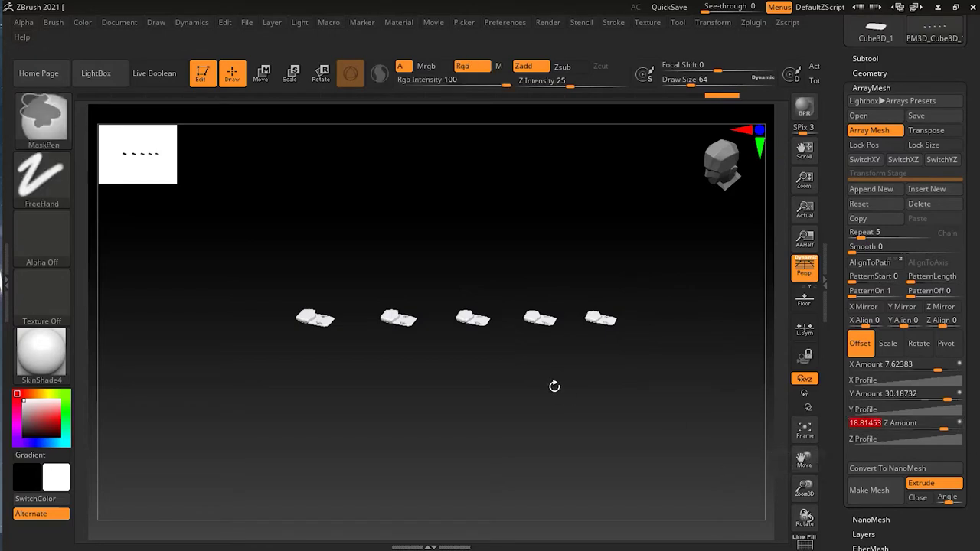
- Undo the combined X, Y and Z offsets of the array
key("ctrl+z")
key("ctrl+z")
key("ctrl+z")
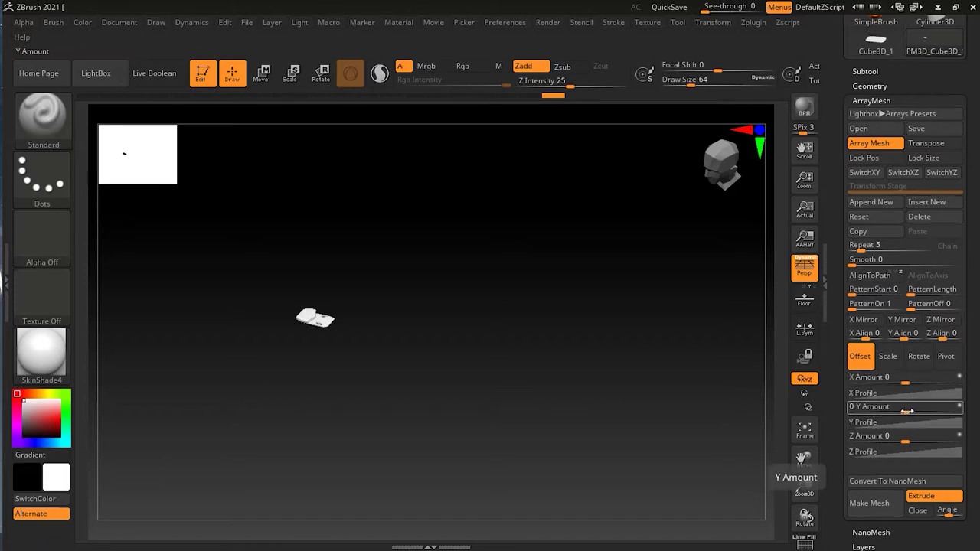
- Stack the array copies vertically with a Y offset amount of about 25.91
left_click_drag(907, 411, 947, 410)
left_click_drag(525, 354, 360, 228)
left_click_drag(366, 283, 367, 347)
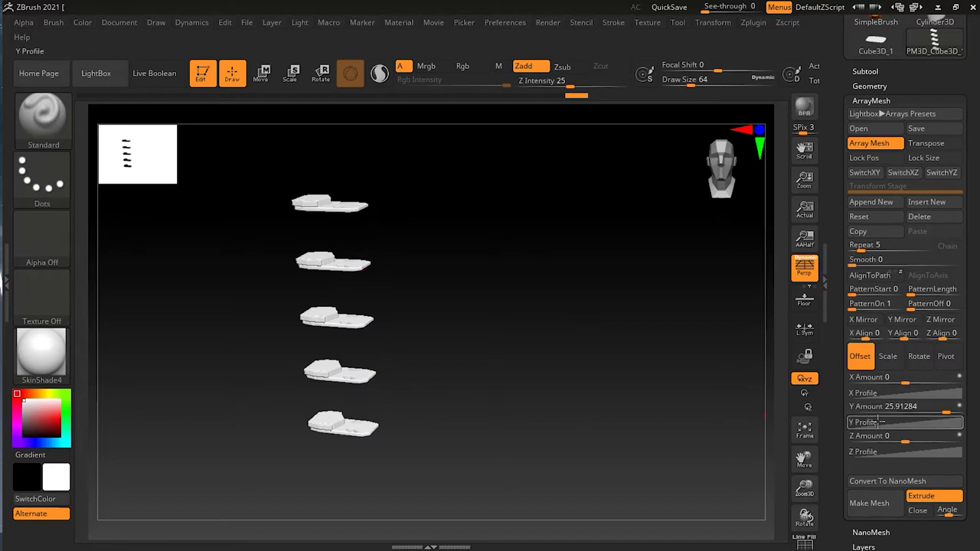
left_click(867, 406)
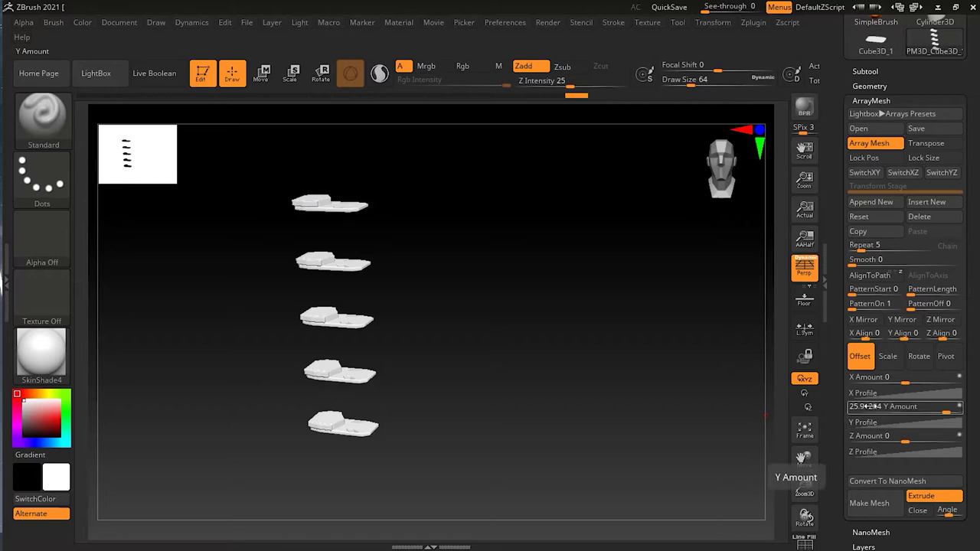
- Expand the array's Y Profile curve with its settings and set the Y offset amount to about 22.14
left_click(875, 422)
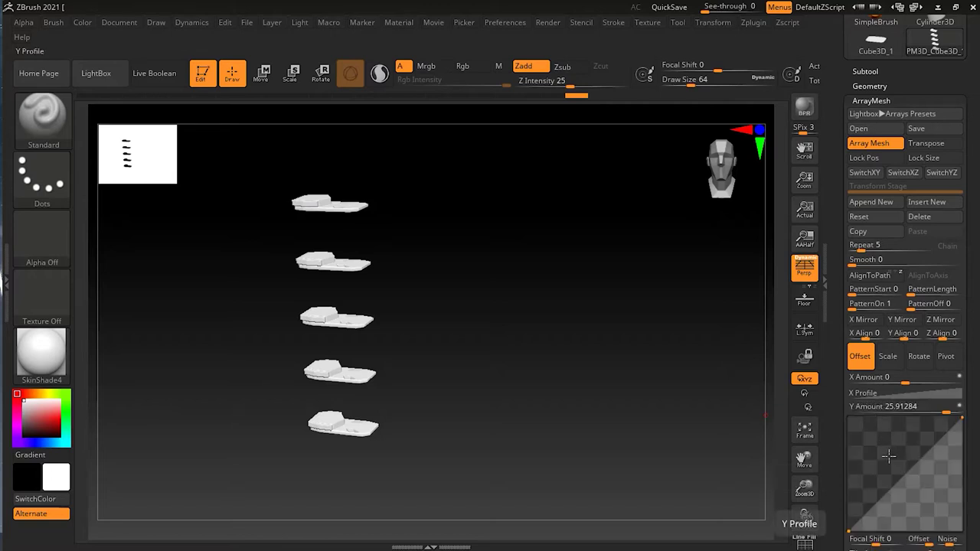
left_click_drag(972, 444, 972, 278)
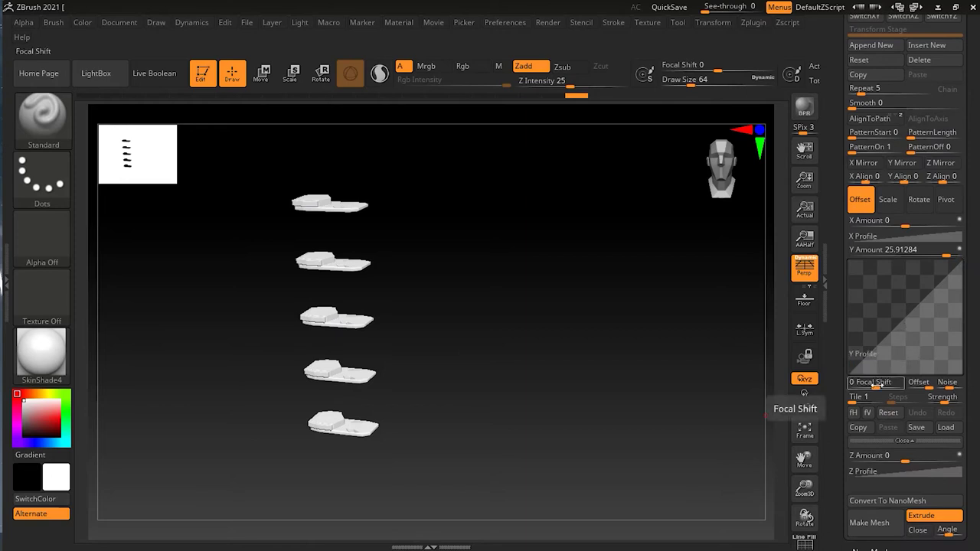
left_click_drag(924, 382, 929, 387)
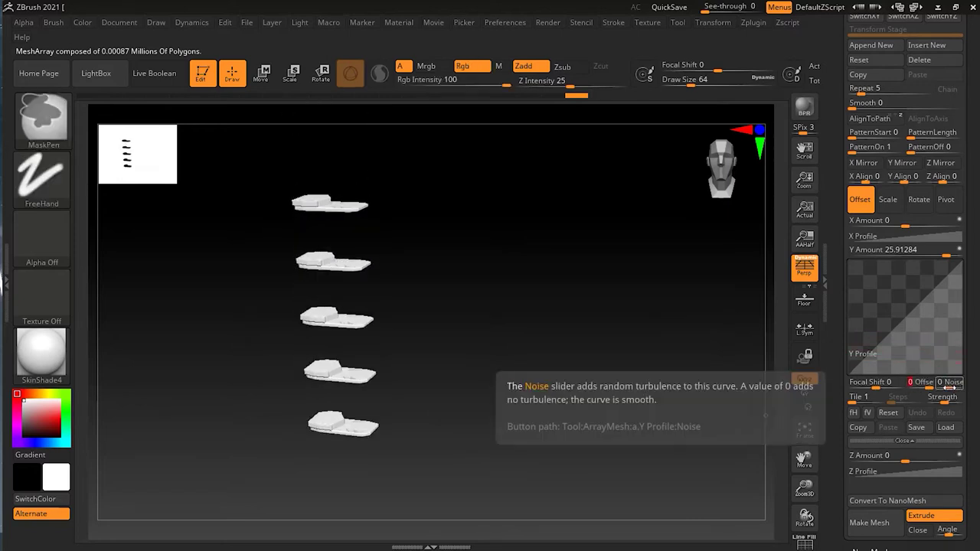
key("ctrl+z")
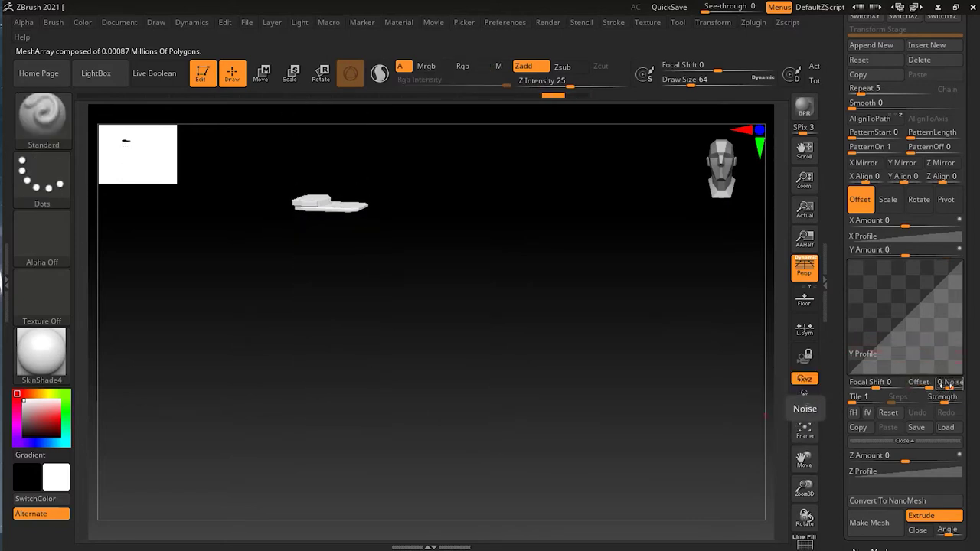
left_click_drag(918, 250, 946, 253)
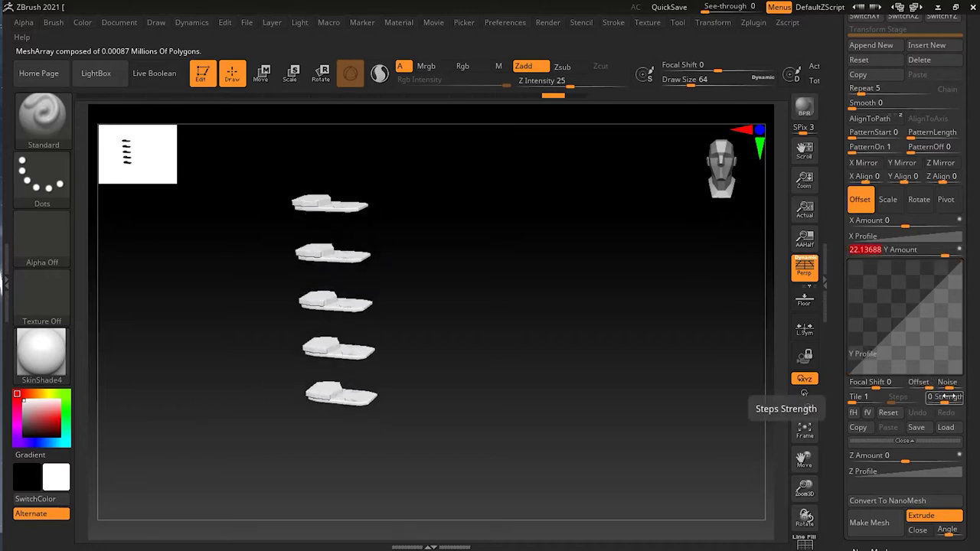
left_click_drag(950, 387, 946, 383)
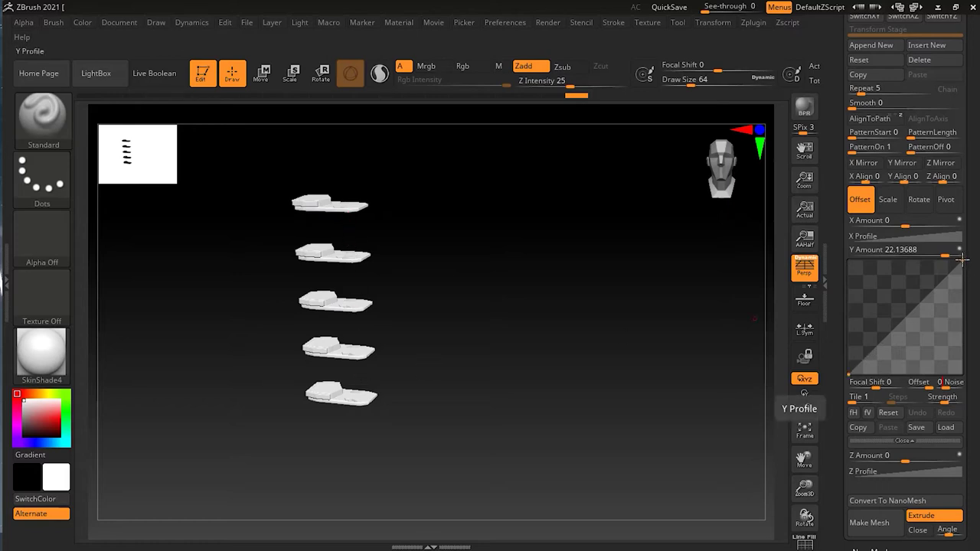
- Try lowering the end point of the Y Profile curve to tighten the copies' spacing, and restore the full diagonal
left_click_drag(961, 260, 965, 343)
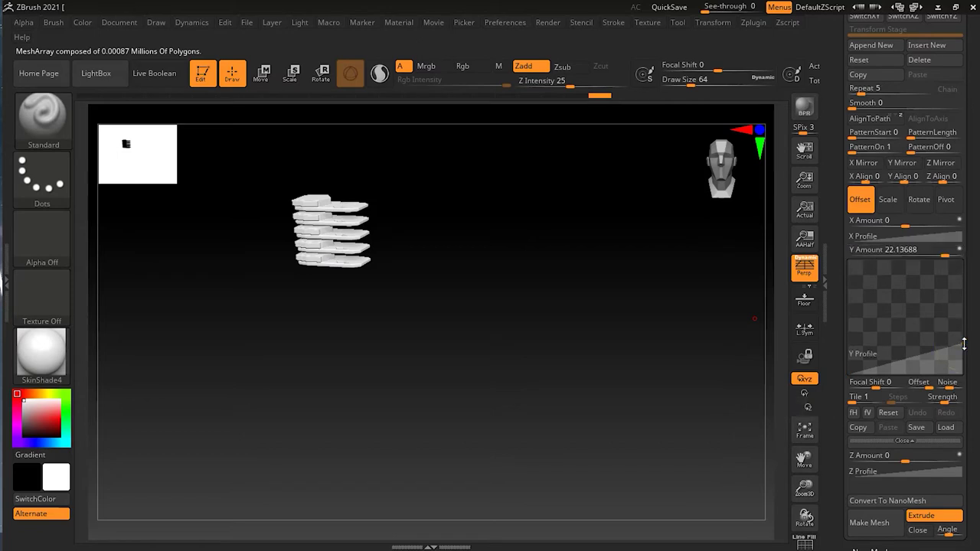
left_click_drag(962, 344, 966, 248)
left_click_drag(850, 374, 839, 401)
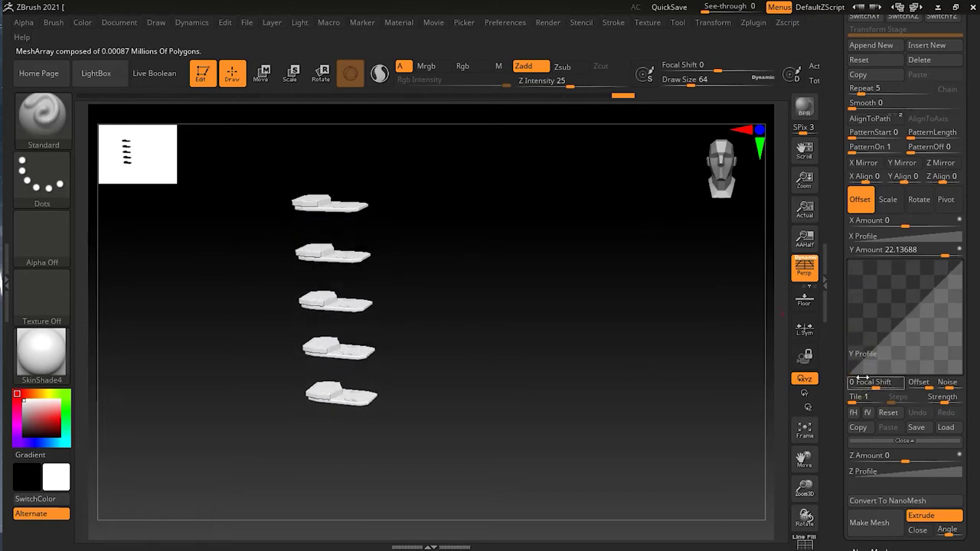
- Try raising the Y Profile curve's start point to about V 0.31, restore it, and try bowing the curve upward with a temporary middle point
left_click_drag(851, 373, 841, 340)
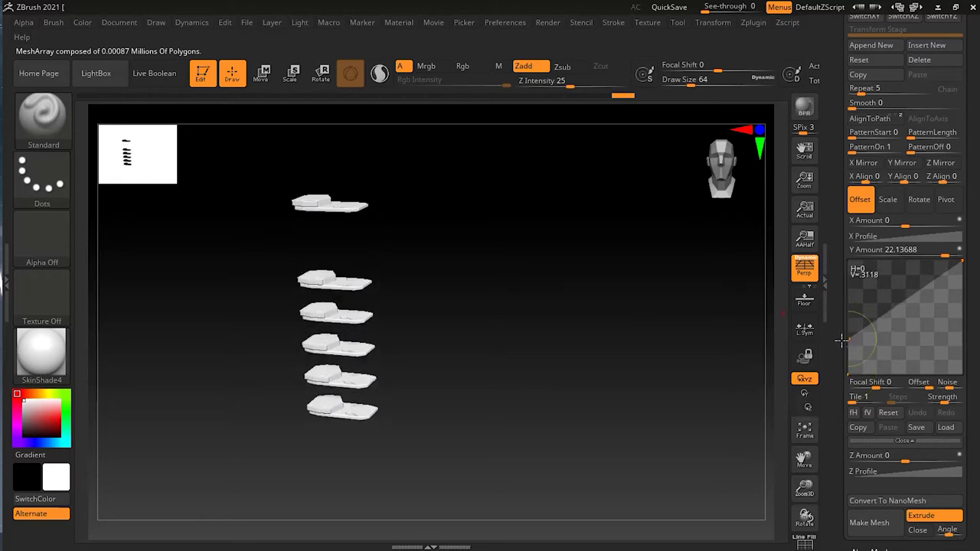
left_click_drag(848, 341, 848, 375)
left_click_drag(900, 323, 887, 303)
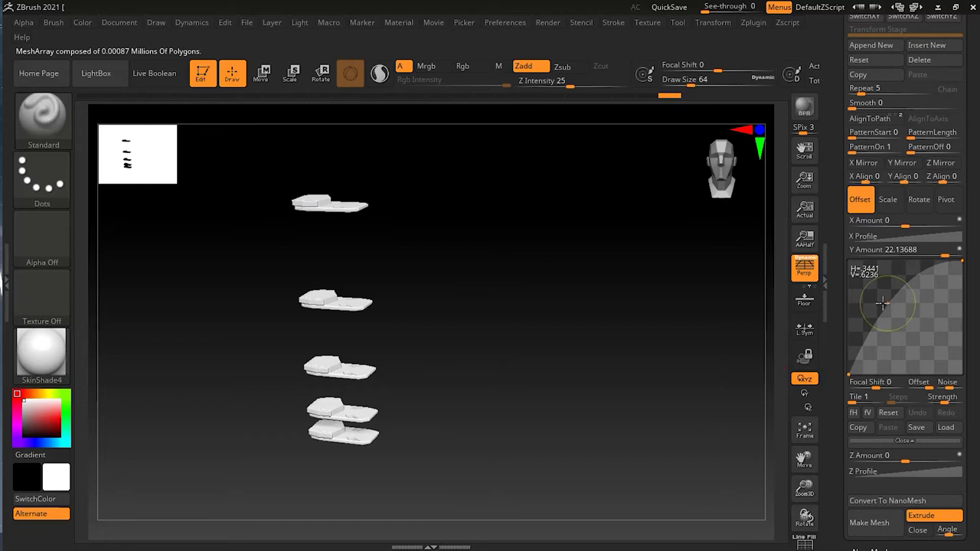
left_click_drag(889, 304, 865, 248)
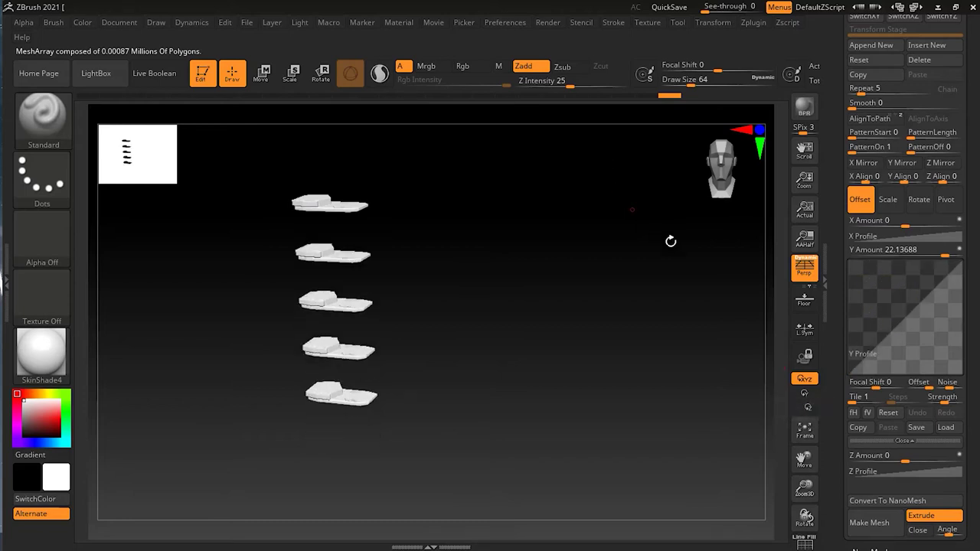
- Add three points to the Y Profile curve, shaping a steep rise with a flatter upper section to group the array copies unevenly
left_click_drag(902, 320, 891, 304)
left_click_drag(867, 342, 878, 351)
mouse_move(913, 274)
left_mouse_down()
mouse_move(924, 294)
mouse_move(921, 283)
left_mouse_up()
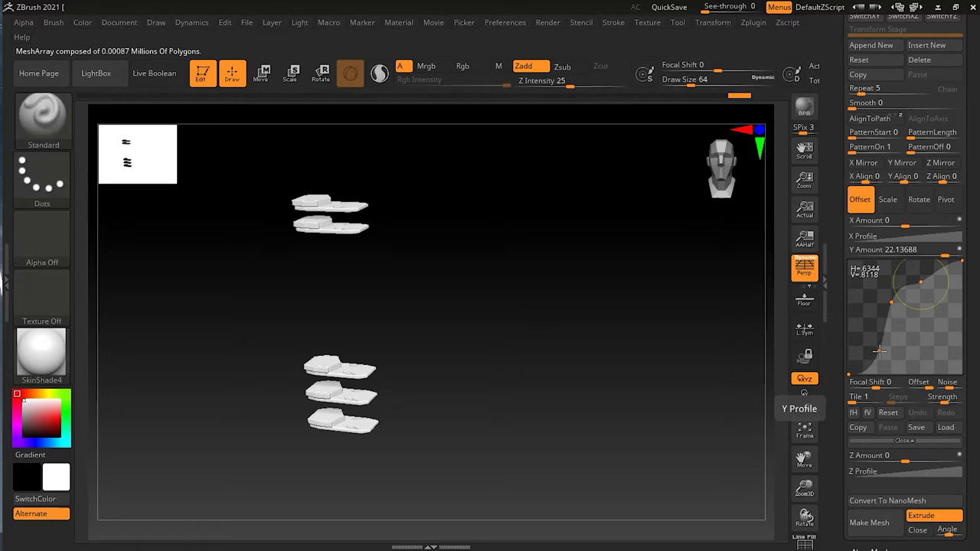
- Remove the three added points from the Y Profile curve to restore the straight diagonal
left_click_drag(879, 350, 785, 302)
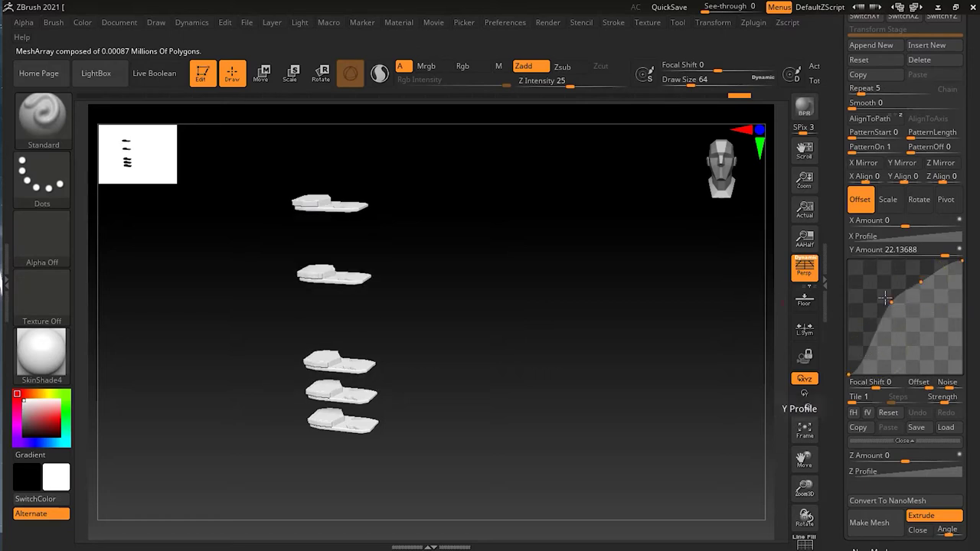
left_click_drag(891, 302, 769, 267)
left_click_drag(921, 283, 622, 222)
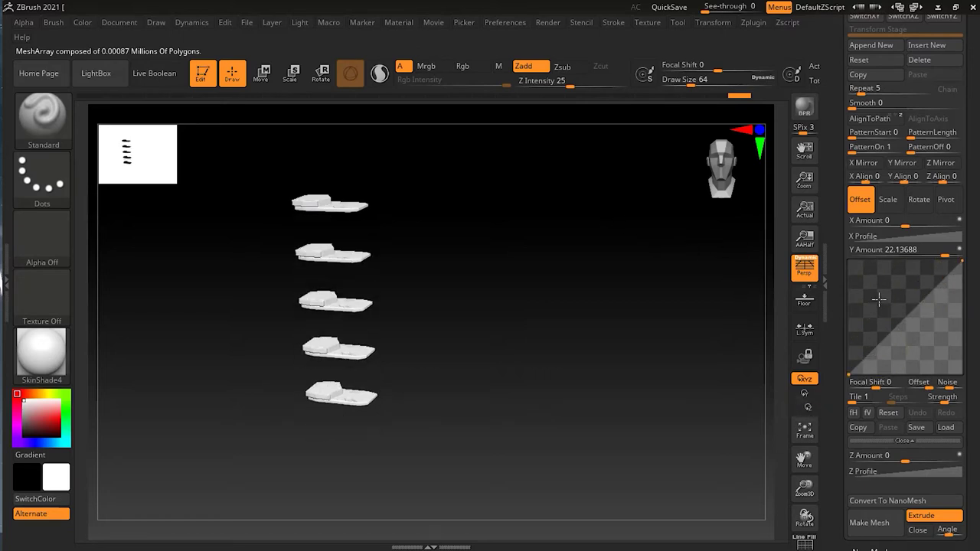
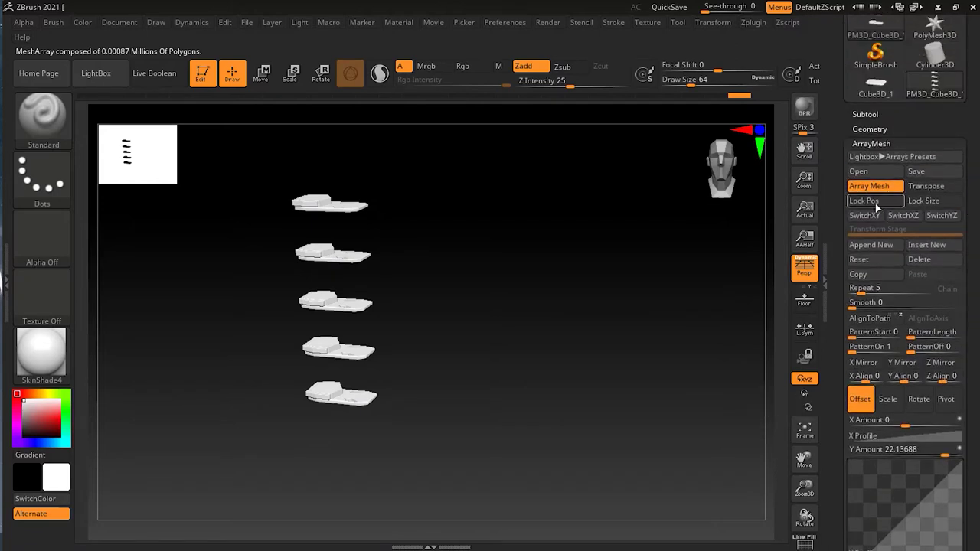
- Reset the array stage, offset the panel copies along X by about 4.53, and set the repeat count to 3
left_click(875, 260)
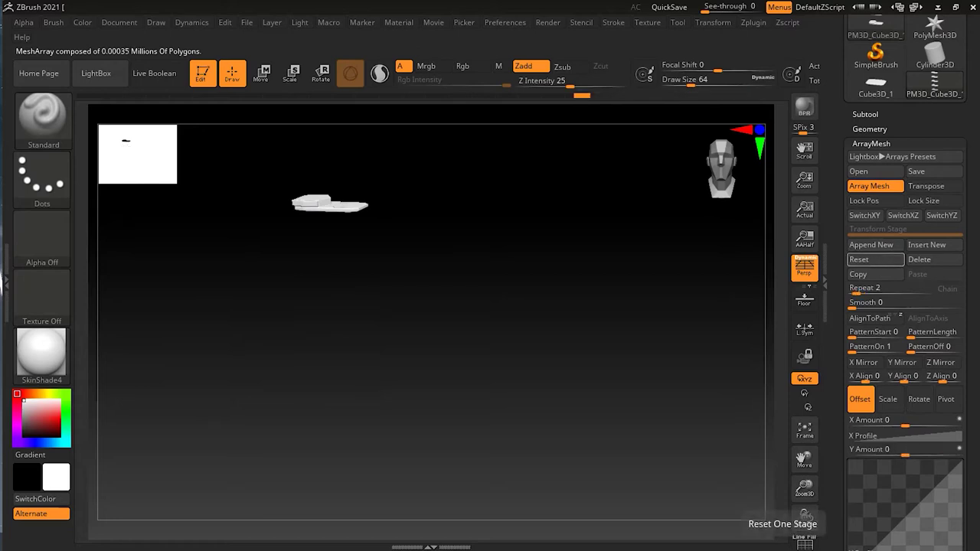
scroll(973, 276, "down", 3)
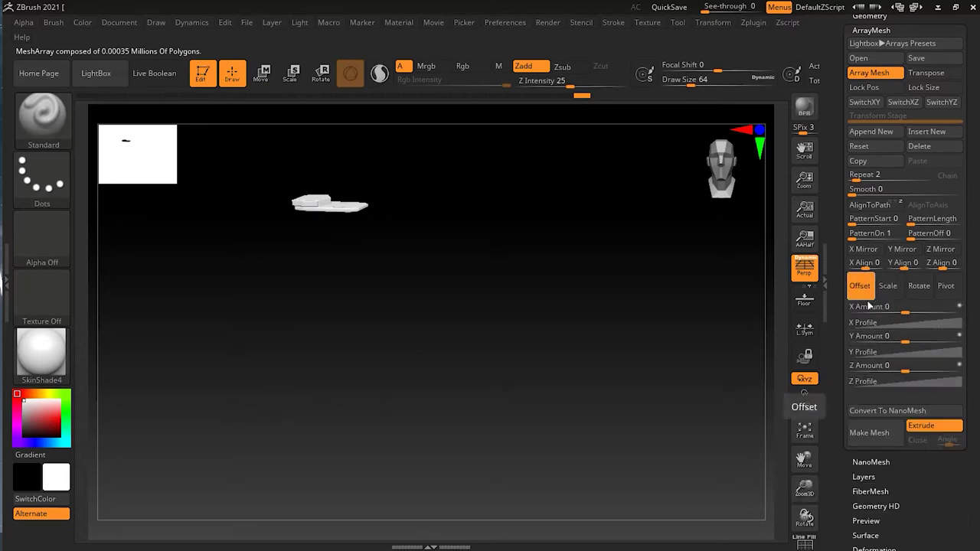
mouse_move(906, 313)
left_mouse_down()
mouse_move(937, 319)
mouse_move(907, 316)
left_mouse_up()
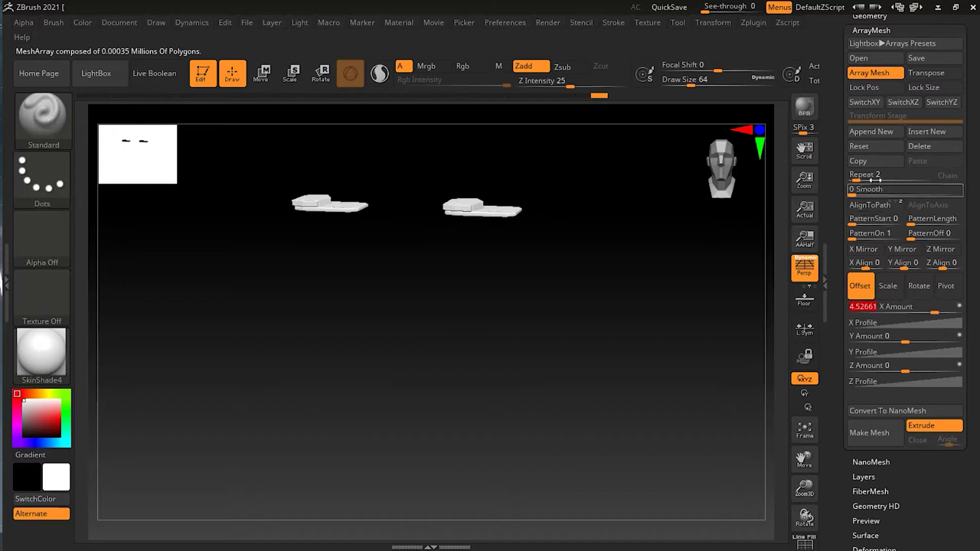
left_click_drag(872, 175, 874, 175)
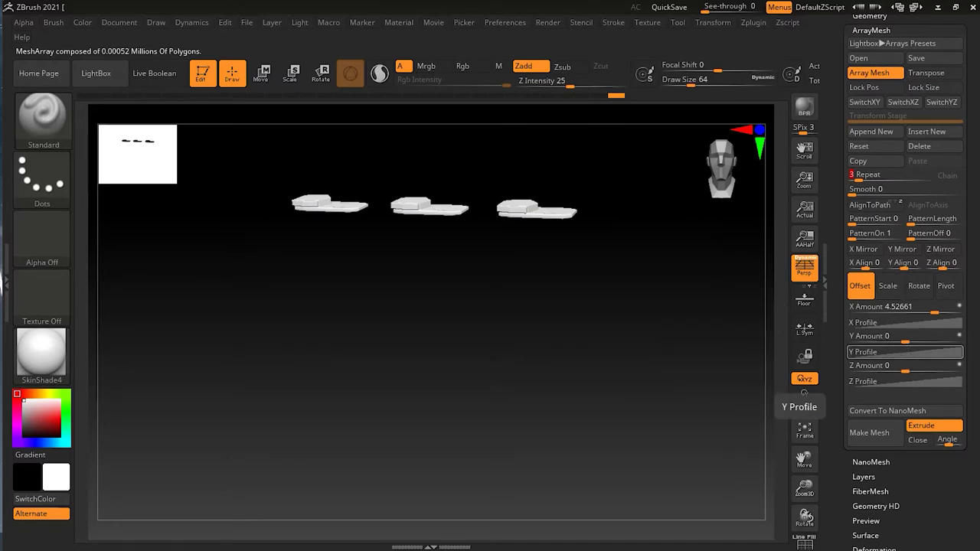
left_click_drag(682, 284, 360, 301)
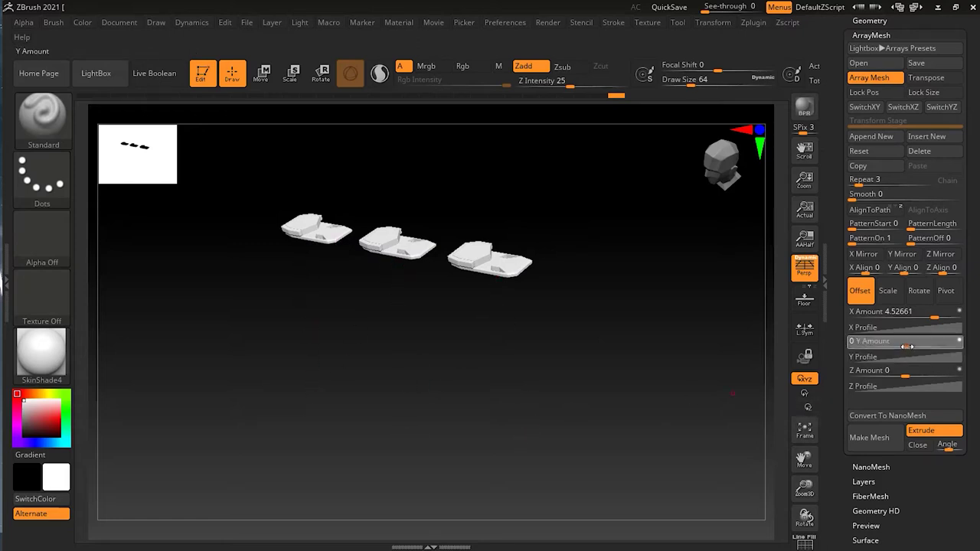
- Try offsetting the three copies along Y by about 17.3 and again by about 10.2, returning the Y Amount to 0 each time
left_click_drag(907, 346, 943, 345)
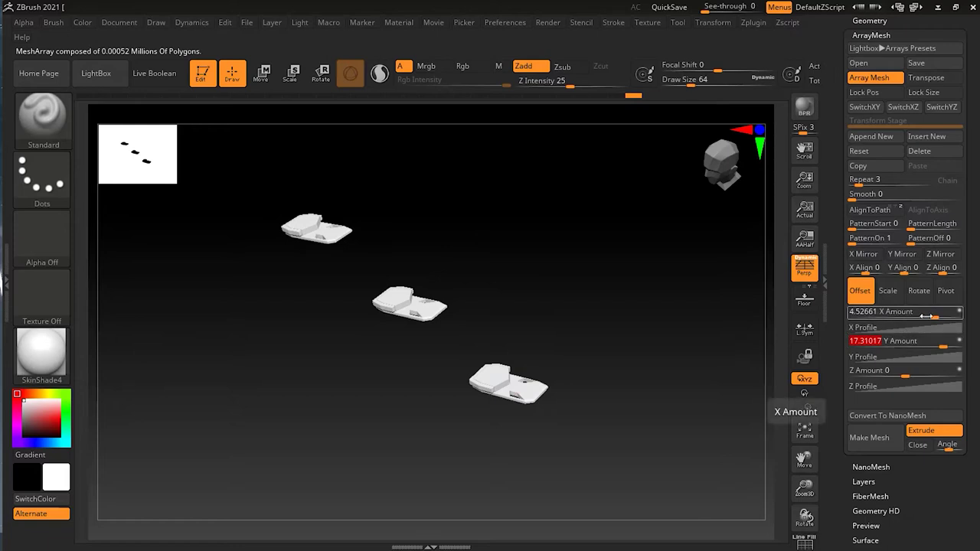
type("0")
key("Return")
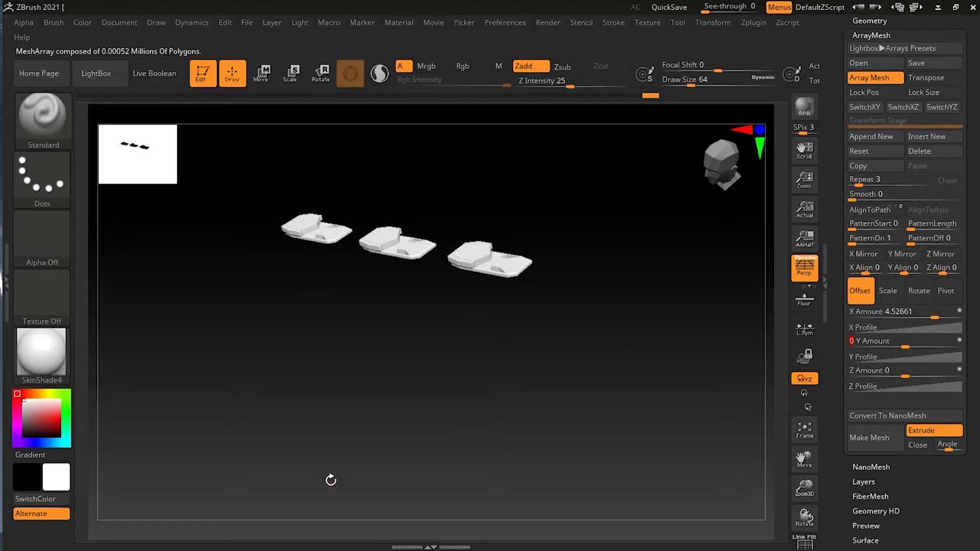
left_click_drag(904, 348, 939, 348)
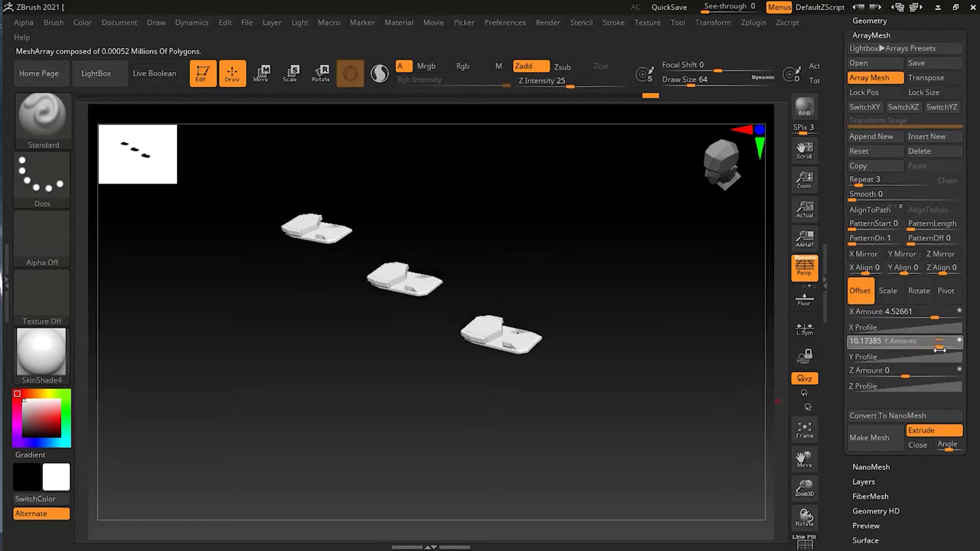
left_click(860, 181)
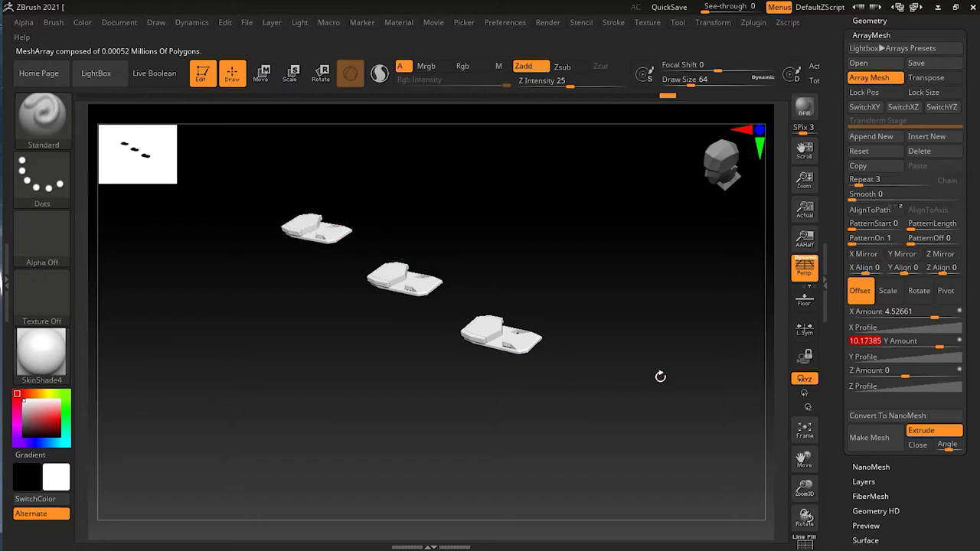
type("0")
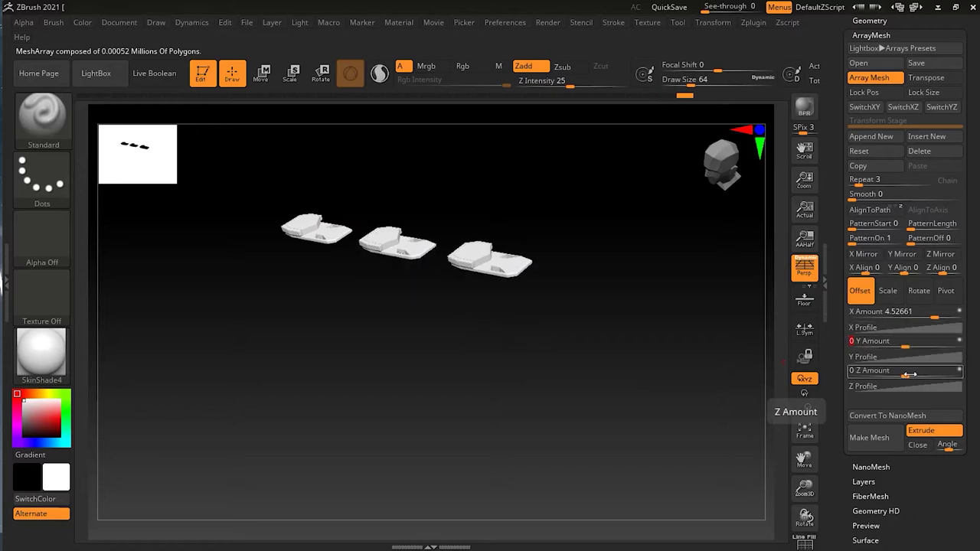
- Try offsetting the three copies along Z by about 9.26, and return the Z Amount to 0
left_click_drag(905, 377, 941, 377)
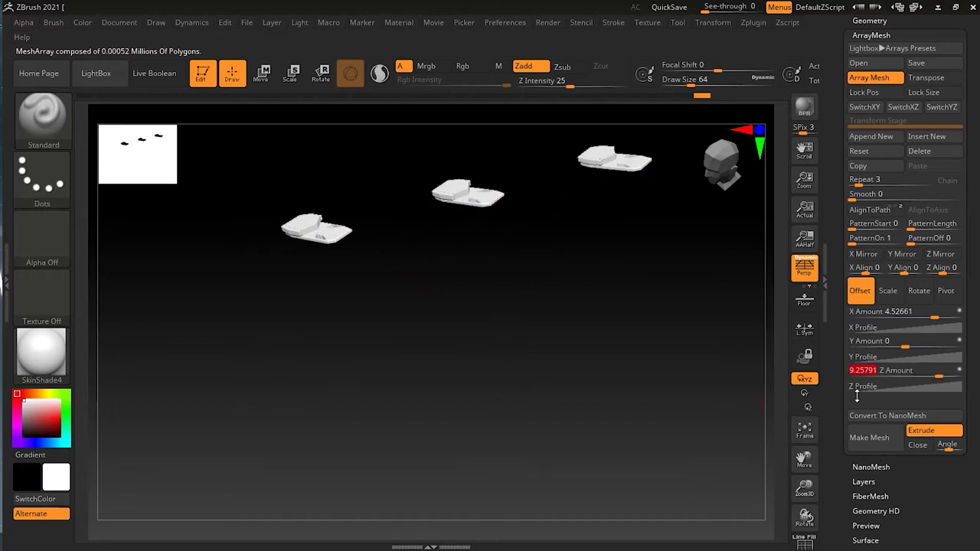
type("0")
key("Return")
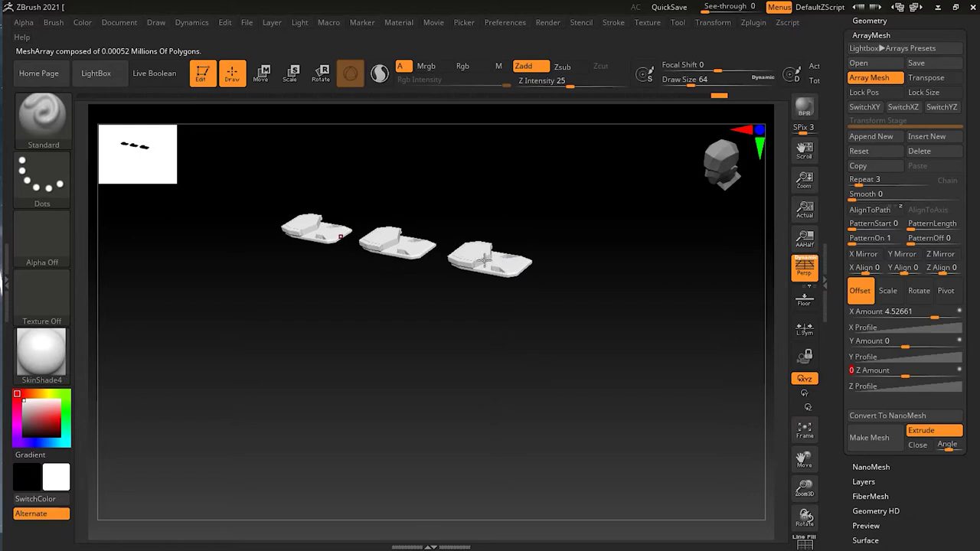
- Append a second array stage that offsets the row along Y by about 10.17 with a repeat count of 4
left_click(861, 144)
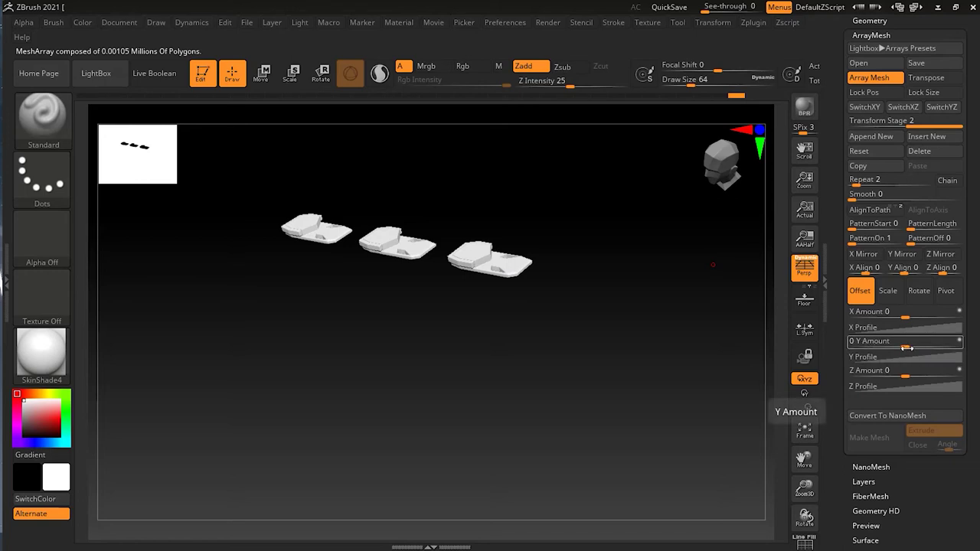
mouse_move(903, 347)
left_mouse_down()
mouse_move(941, 345)
mouse_move(923, 346)
left_mouse_up()
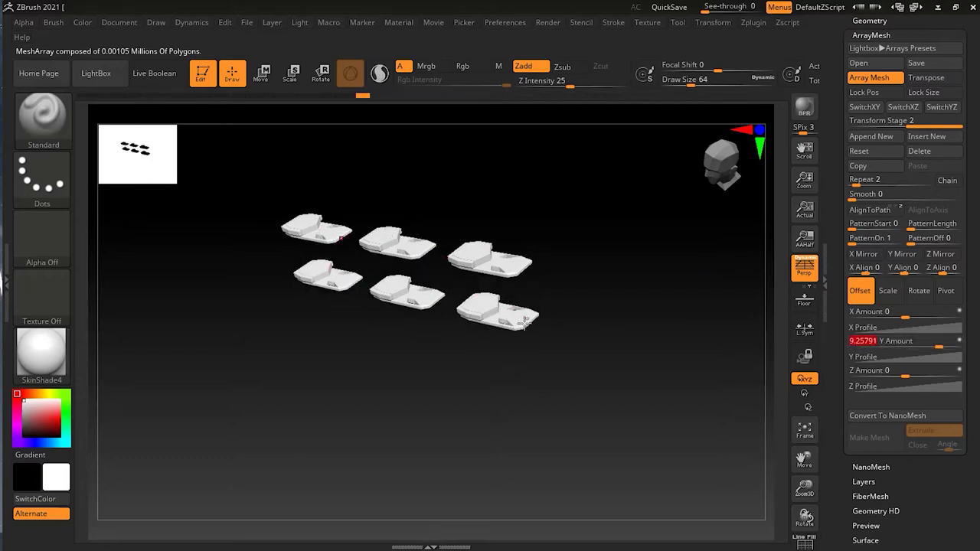
left_click_drag(939, 346, 939, 346)
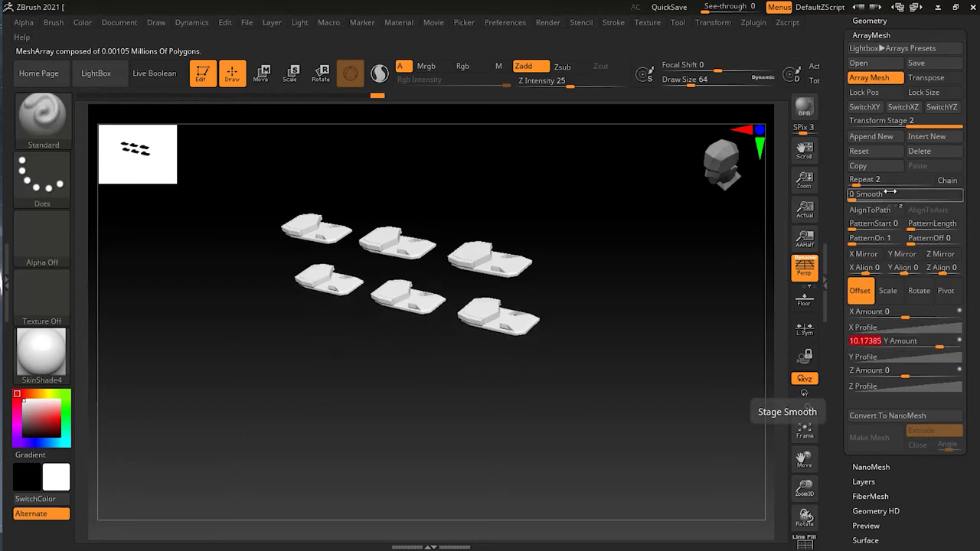
left_click_drag(856, 186, 859, 186)
left_click_drag(591, 330, 472, 301)
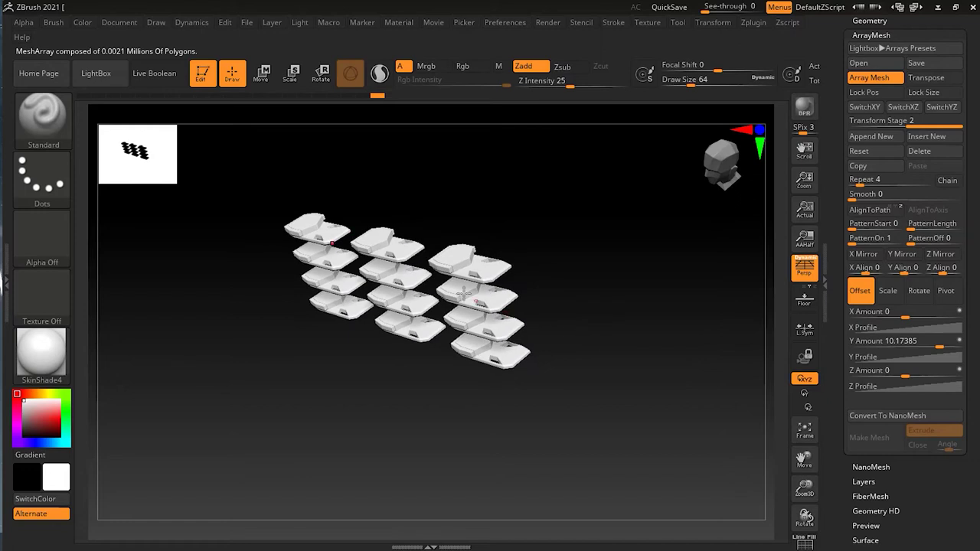
- Append a third array stage that offsets the grid along Z by about 6.9 with a repeat count of 4
left_click(885, 136)
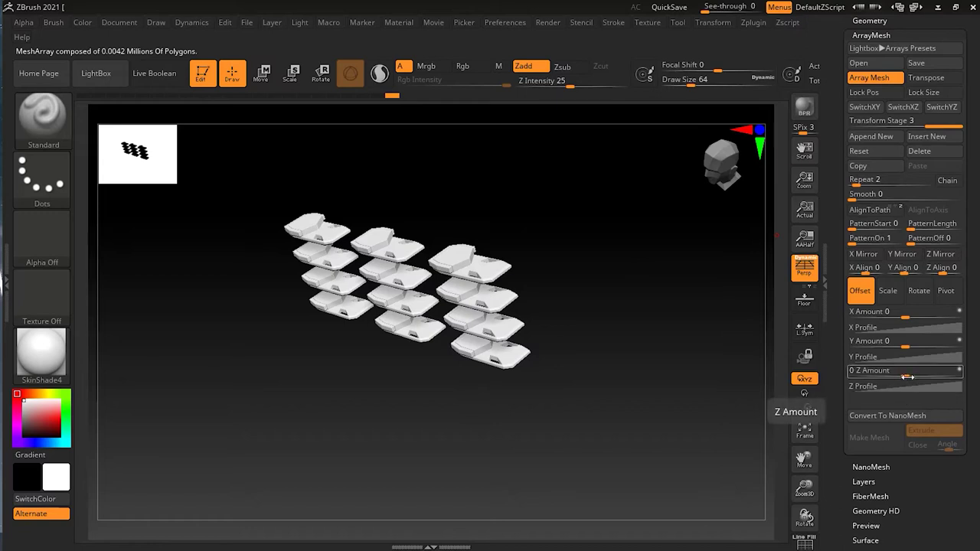
left_click_drag(904, 377, 941, 376)
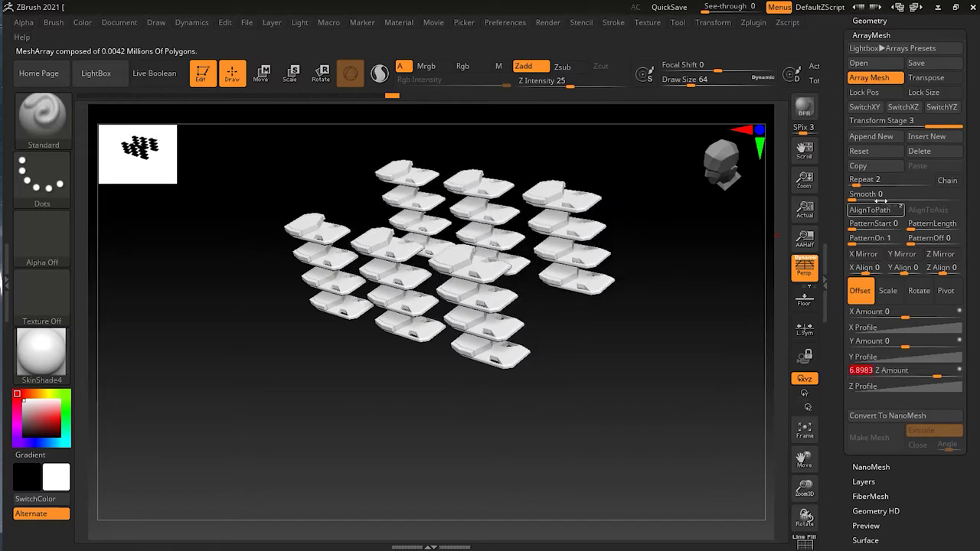
mouse_move(855, 184)
left_mouse_down()
mouse_move(871, 185)
mouse_move(858, 188)
left_mouse_up()
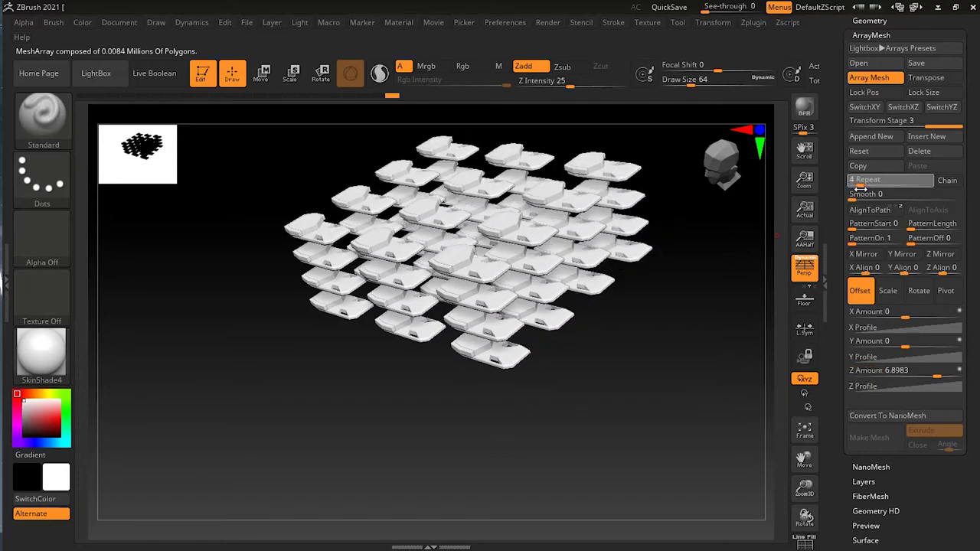
mouse_move(635, 354)
left_mouse_down()
mouse_move(636, 395)
mouse_move(584, 400)
mouse_move(604, 317)
mouse_move(663, 349)
mouse_move(653, 359)
left_mouse_up()
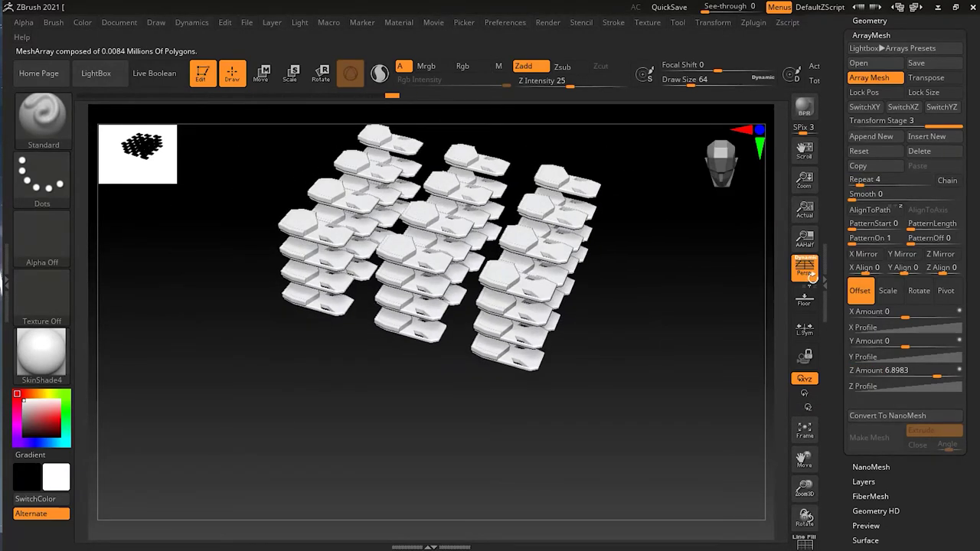
- Reset the third stage, delete the third and second stages, and reset the remaining one to its defaults
left_click(887, 152)
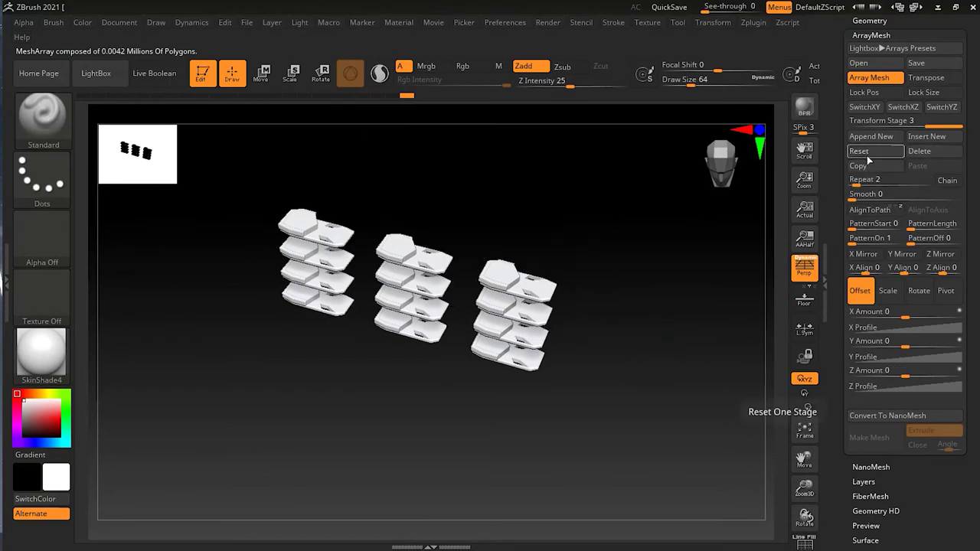
left_click_drag(930, 126, 943, 124)
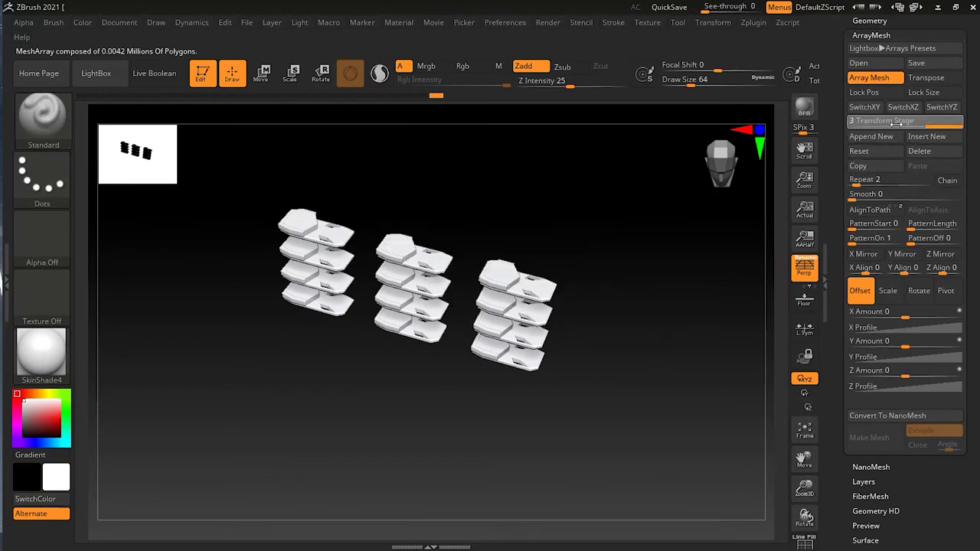
left_click(930, 153)
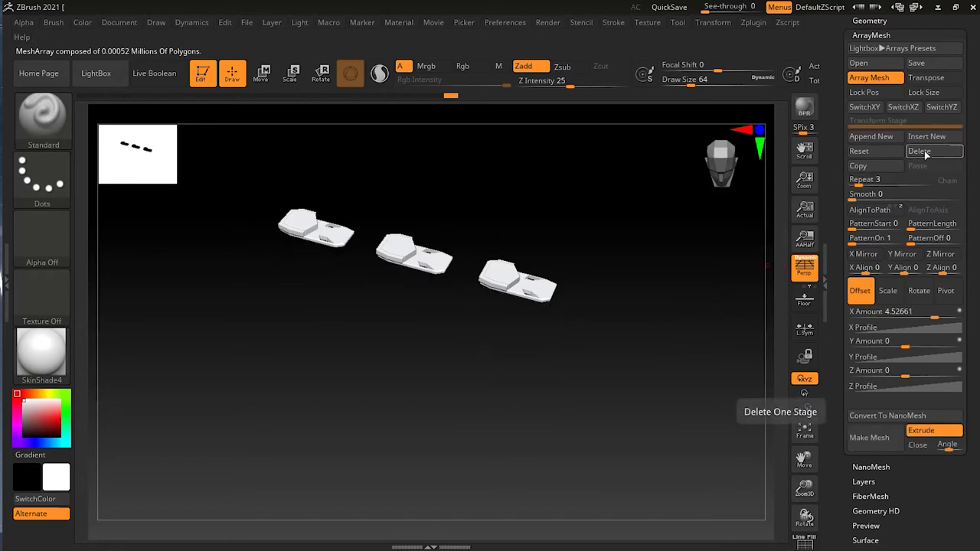
left_click(881, 153)
left_click_drag(605, 332, 634, 307)
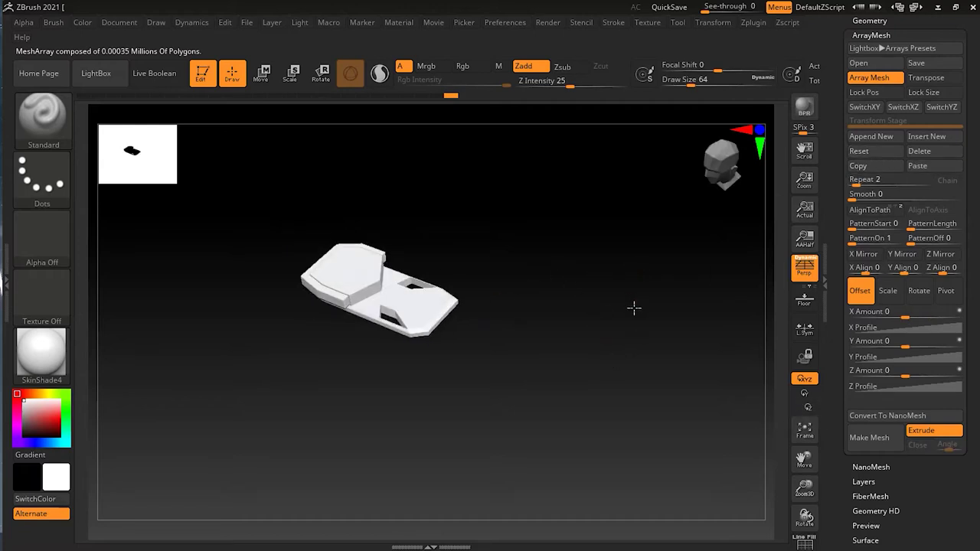
- Switch the array to Scale mode with a repeat count of 5 and set the X scale amount to about 3.91
left_click(889, 291)
left_click(855, 180)
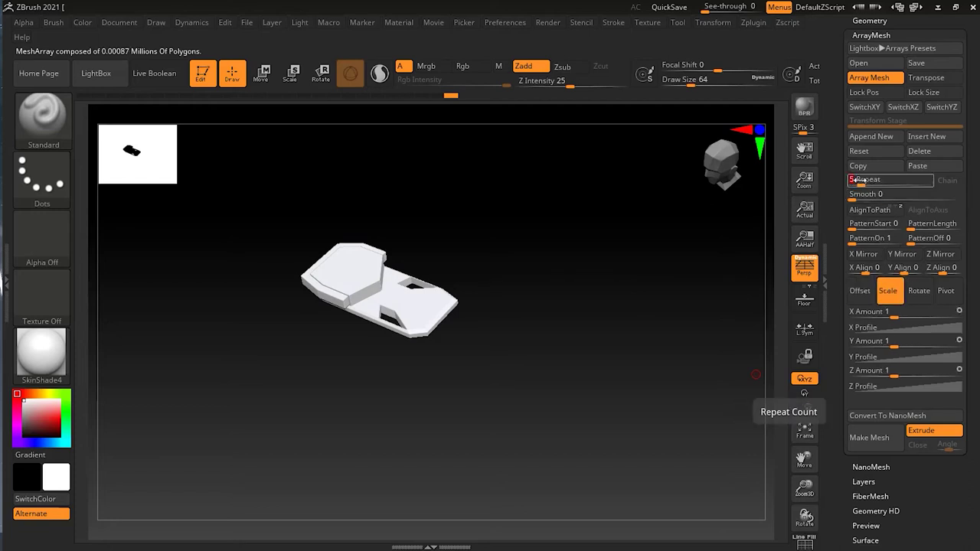
type("5")
key("Return")
left_click(859, 313)
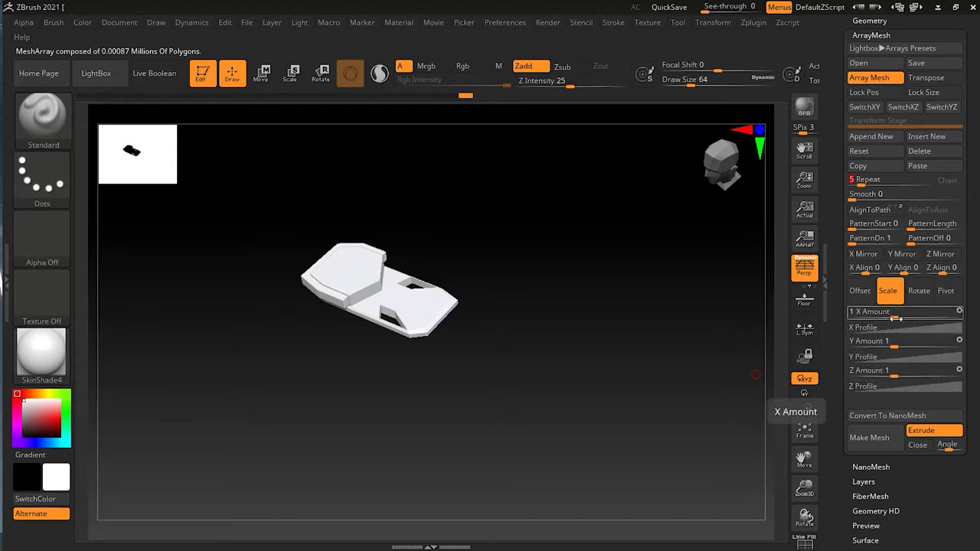
left_click_drag(896, 319, 919, 316)
left_click_drag(460, 447, 597, 423)
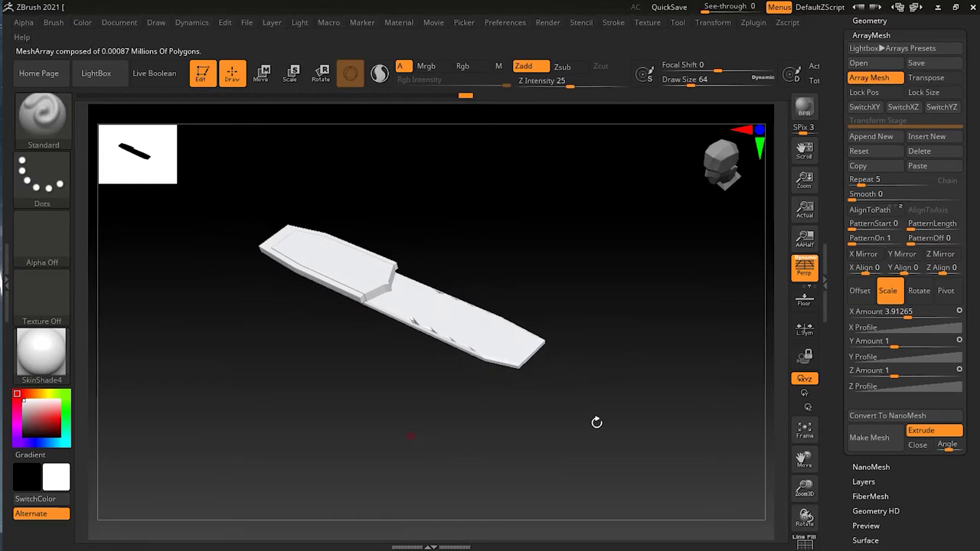
- Scale the copies to about 20.71 on Y and 6.59 on Z, reducing the repeat count to 3
left_click_drag(894, 346, 929, 341)
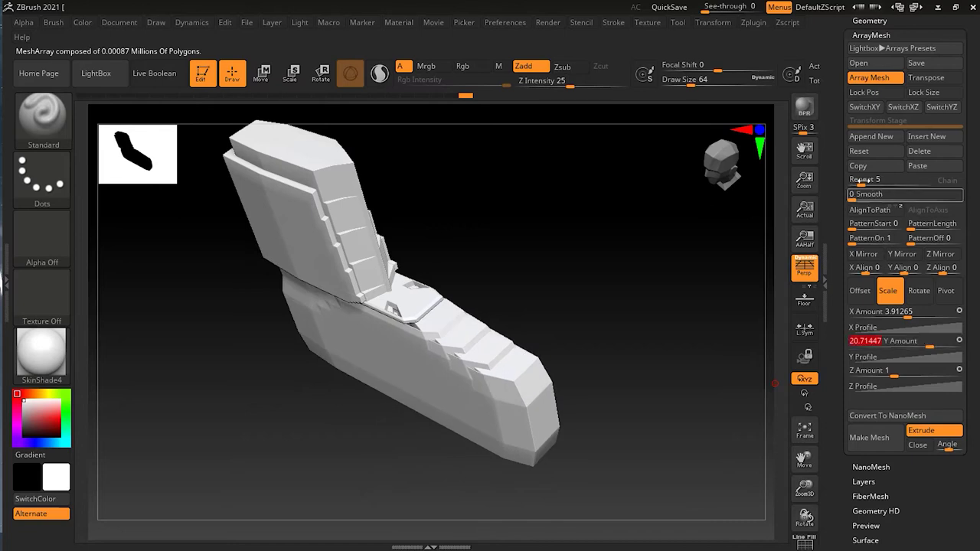
left_click(878, 180)
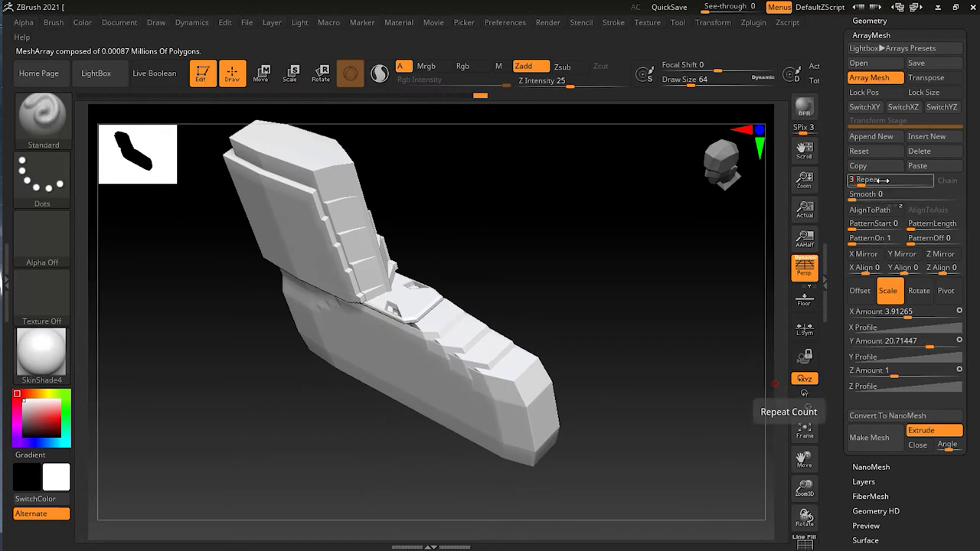
key("Return")
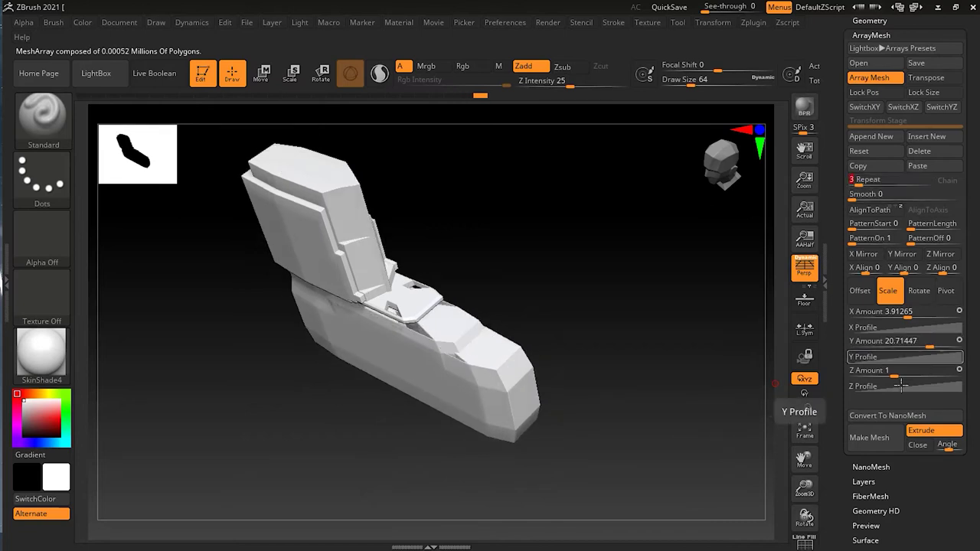
left_click_drag(893, 376, 913, 376)
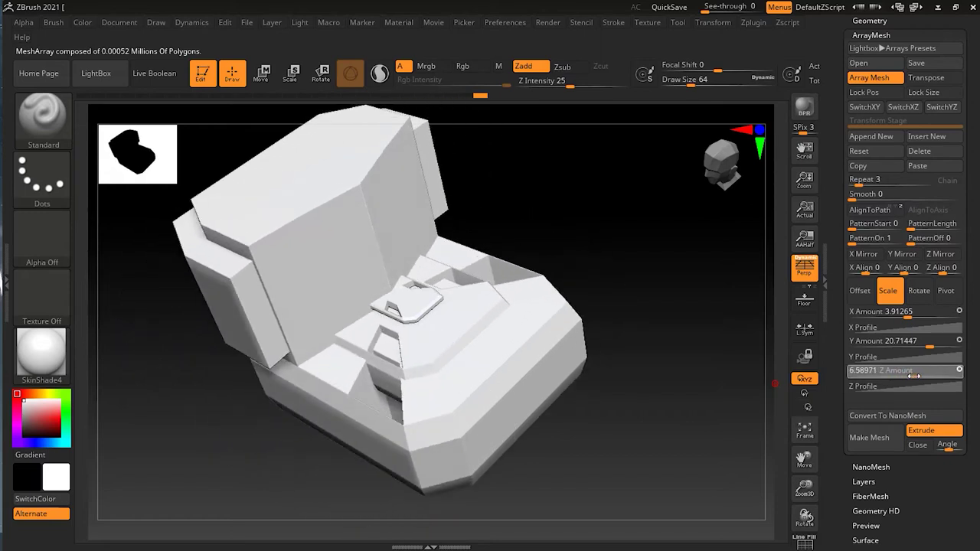
mouse_move(660, 406)
left_mouse_down()
mouse_move(685, 356)
mouse_move(733, 360)
mouse_move(717, 382)
mouse_move(623, 399)
mouse_move(668, 394)
mouse_move(665, 411)
left_mouse_up()
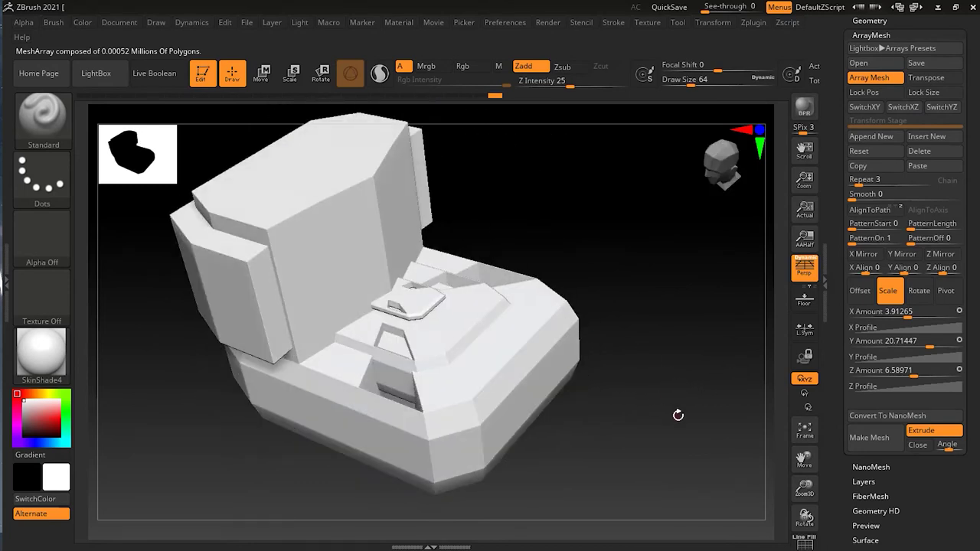
- Offset the scaled copies by about 9.26 on X and 40.43 on Y to spread them apart
left_click(860, 290)
left_click_drag(906, 317, 935, 316)
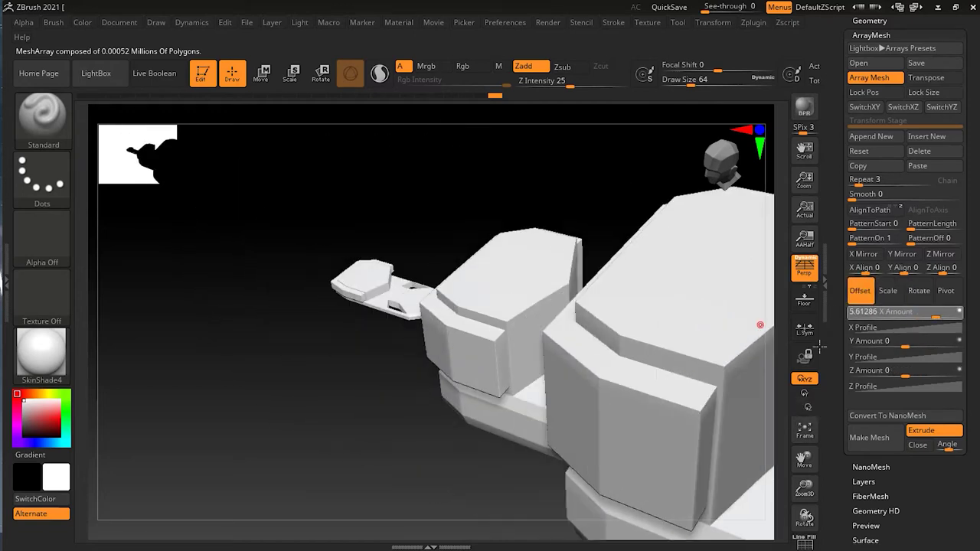
left_click_drag(416, 422, 333, 420, "alt")
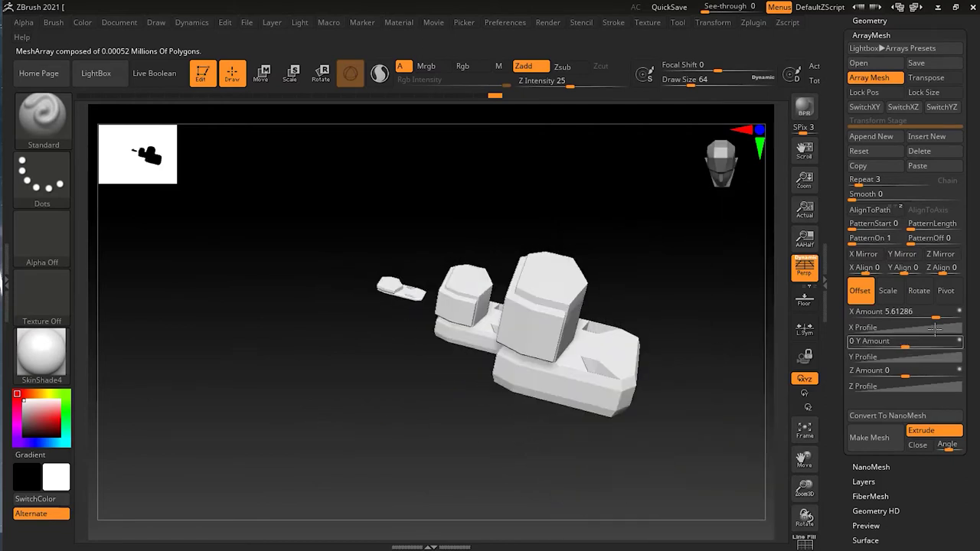
left_click_drag(935, 317, 938, 317)
left_click_drag(906, 346, 949, 347)
left_click_drag(670, 346, 636, 299)
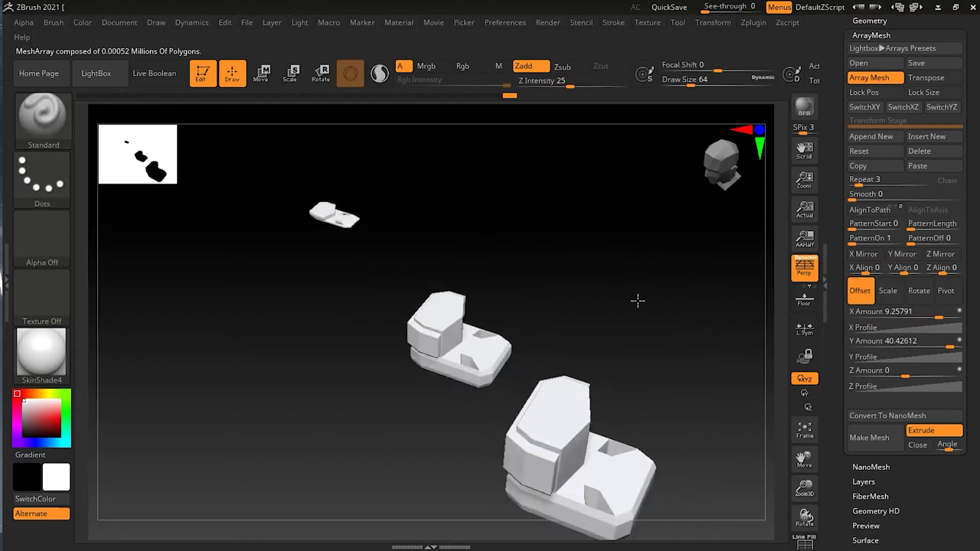
- Increase the array's scale amounts to about 5.38 on X and 24.19 on Y
left_click(890, 291)
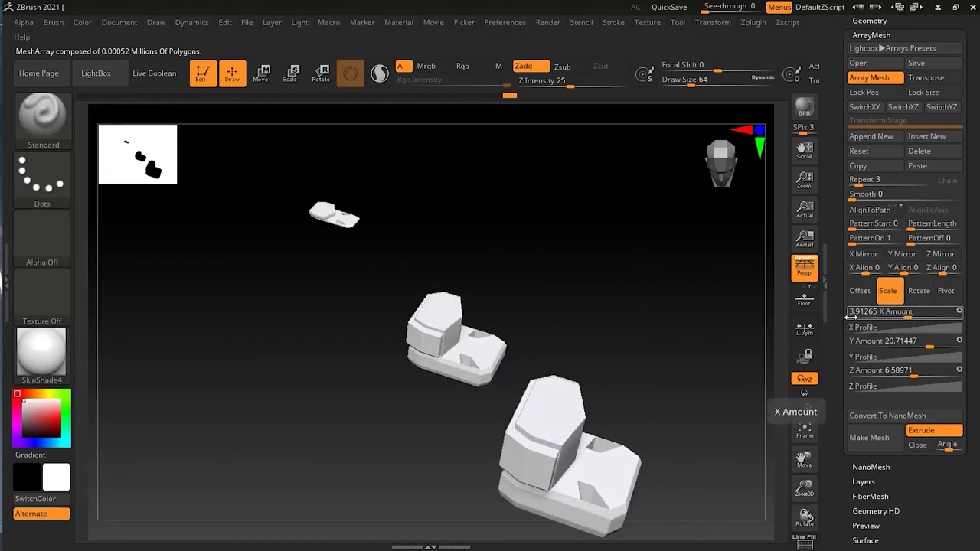
mouse_move(910, 314)
left_mouse_down()
mouse_move(897, 317)
mouse_move(911, 316)
left_mouse_up()
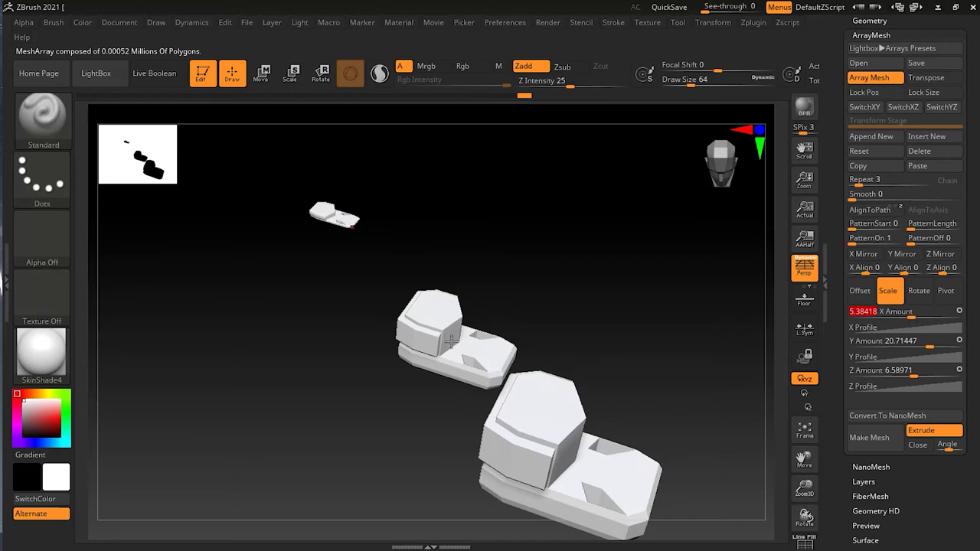
left_click_drag(923, 343, 918, 349)
left_click_drag(931, 347, 914, 377)
left_click_drag(699, 397, 668, 379)
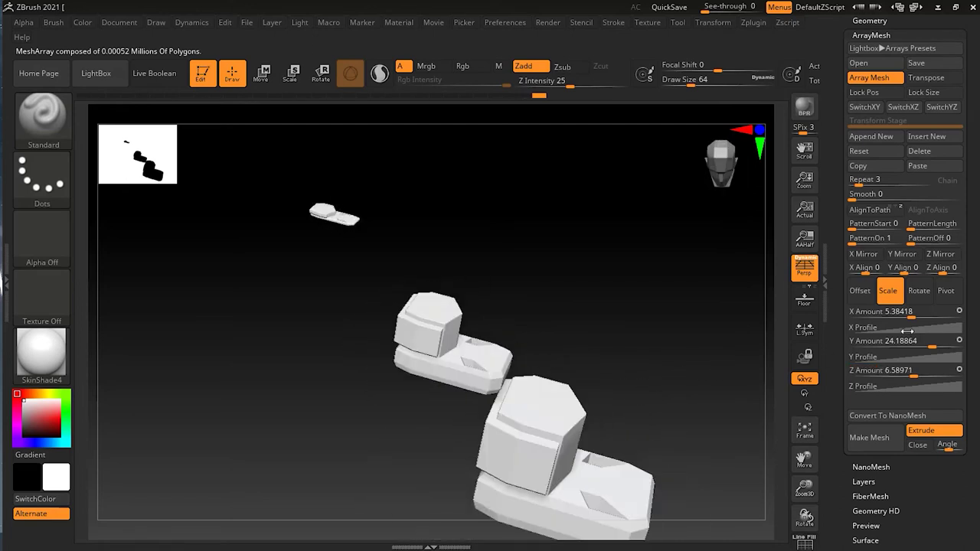
- Reset the transform stage to its defaults, frame the panel and set the repeat count to 5
left_click(887, 156)
left_click_drag(494, 228, 513, 275, "alt")
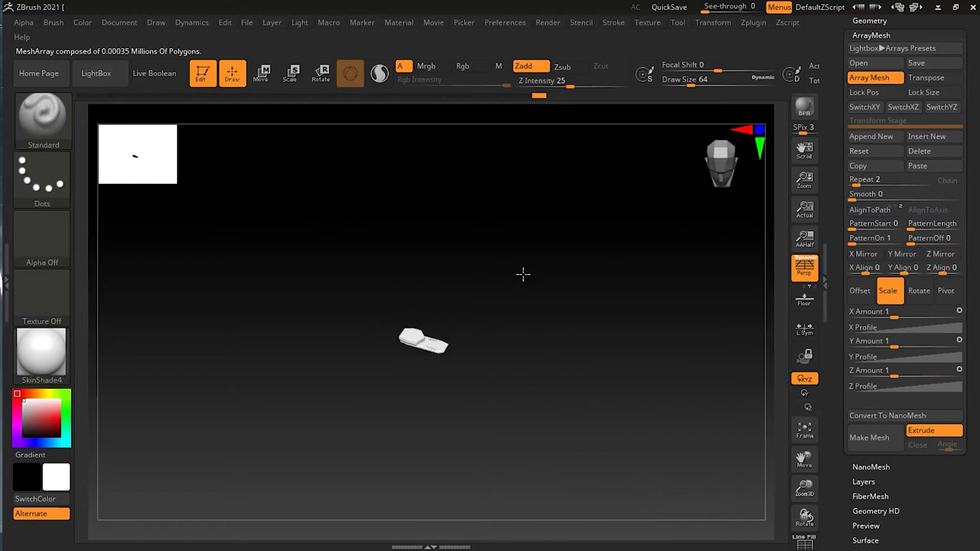
key("f")
left_click(861, 179)
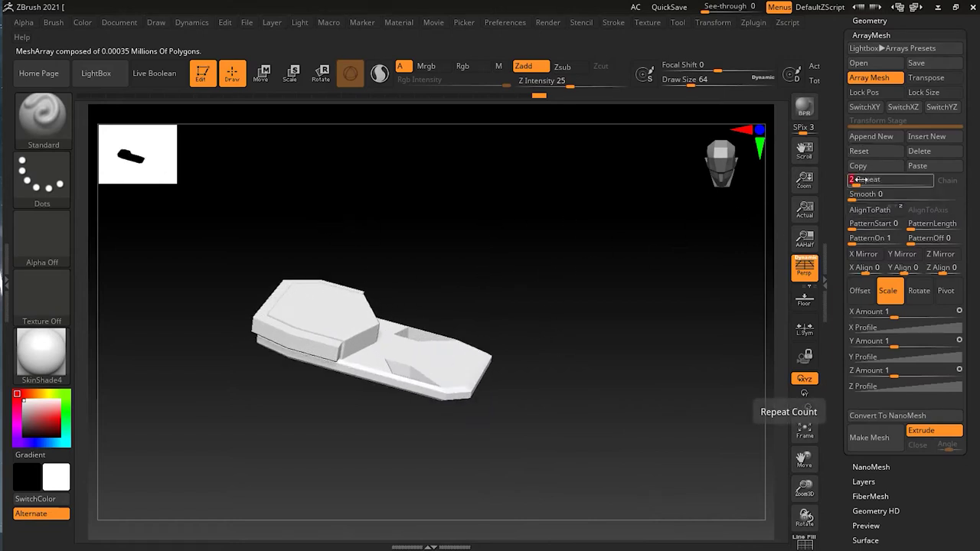
type("5")
key("Return")
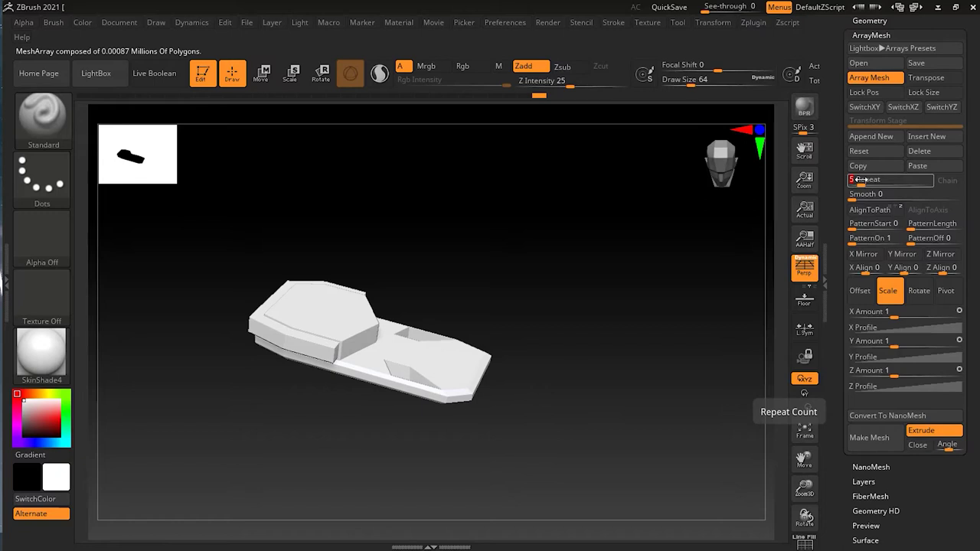
- Switch the array to Rotate mode, rotate the copies by 103 on X and lower the repeat count to 4
left_click(919, 290)
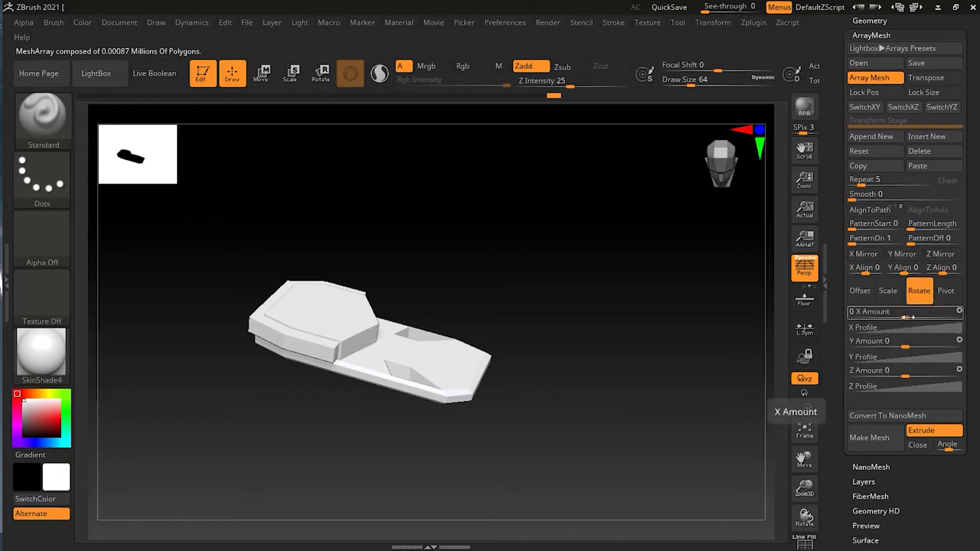
left_click_drag(905, 316, 932, 318)
left_click_drag(680, 371, 632, 344)
left_click_drag(935, 318, 932, 317)
left_click_drag(861, 183, 861, 186)
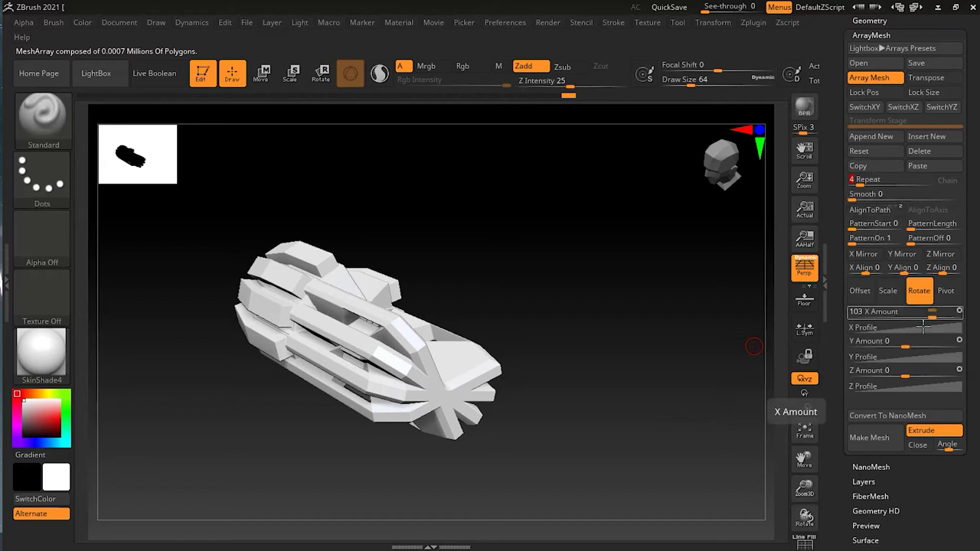
- Clear the X rotation and try a Y rotation of about 440 before returning Y to 0
left_click(906, 312)
type("0")
key("Return")
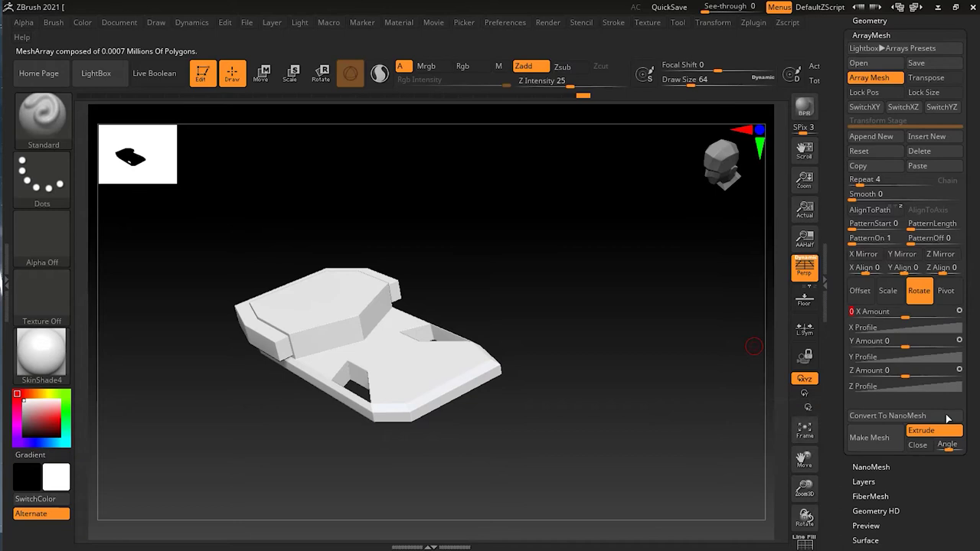
left_click_drag(907, 345, 941, 340)
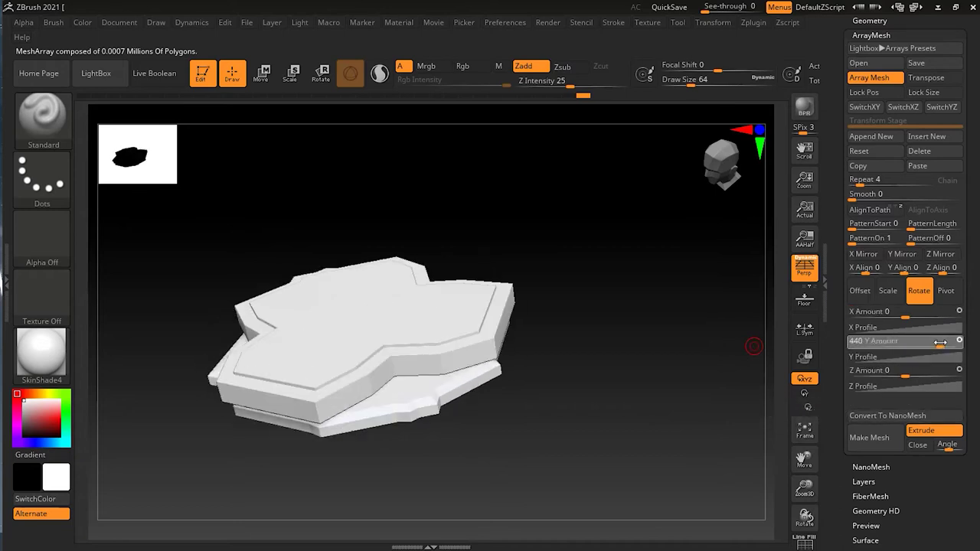
left_click(880, 341)
type("0")
key("Return")
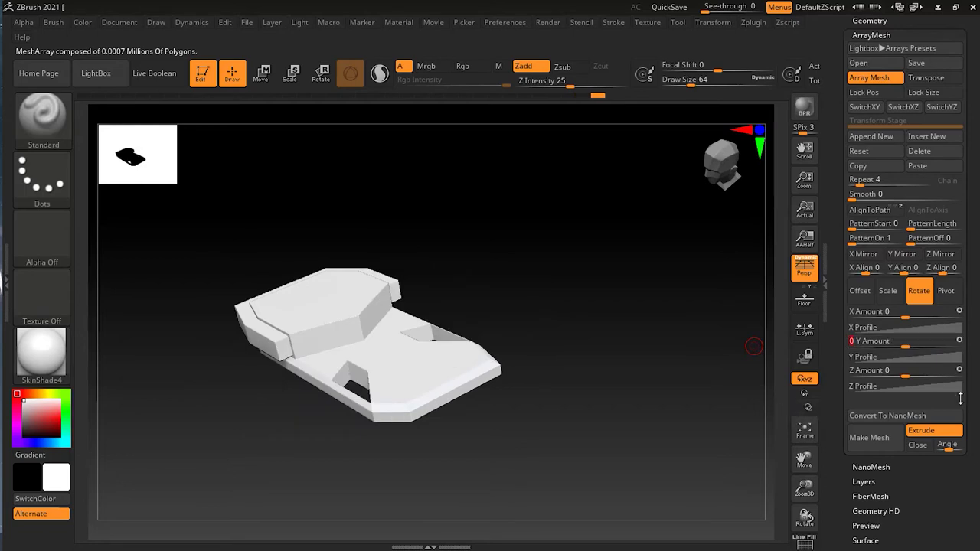
- Rotate the copies by 248 on Z, 130 on X and 103 on Y to combine all three axes
left_click_drag(909, 377, 935, 375)
left_click_drag(602, 364, 634, 352)
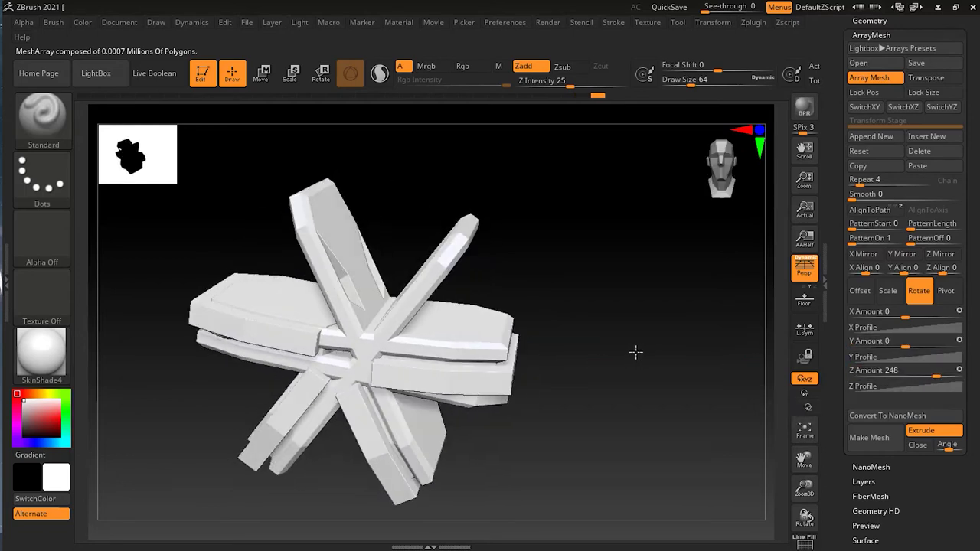
left_click_drag(910, 315, 932, 346)
left_click_drag(648, 308, 624, 329)
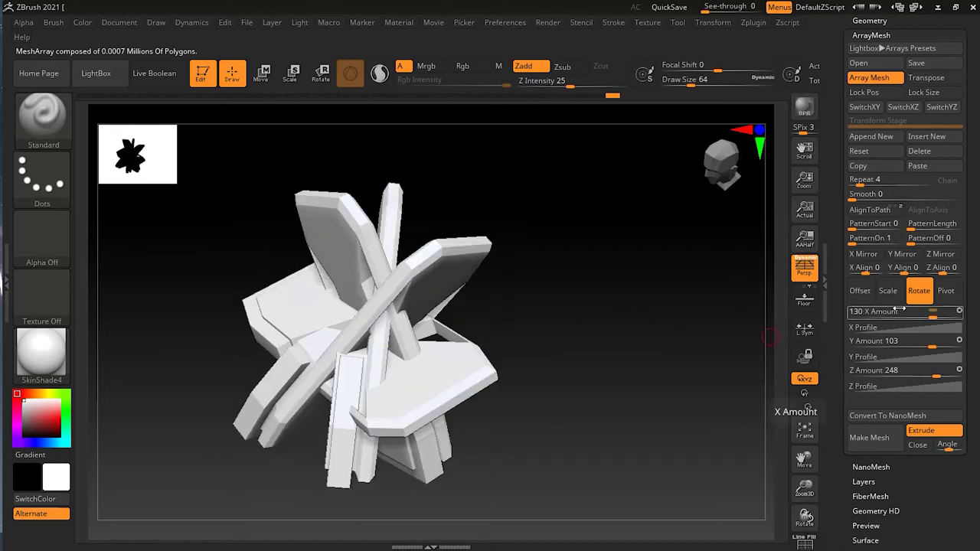
- Reset the rotated stage to its defaults and set the repeat count to 5
left_click(879, 152)
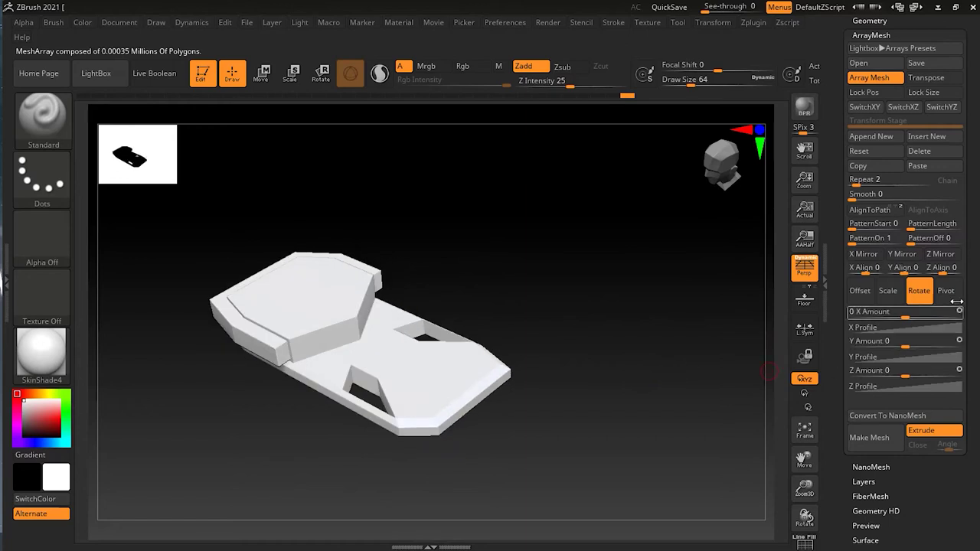
left_click(876, 179)
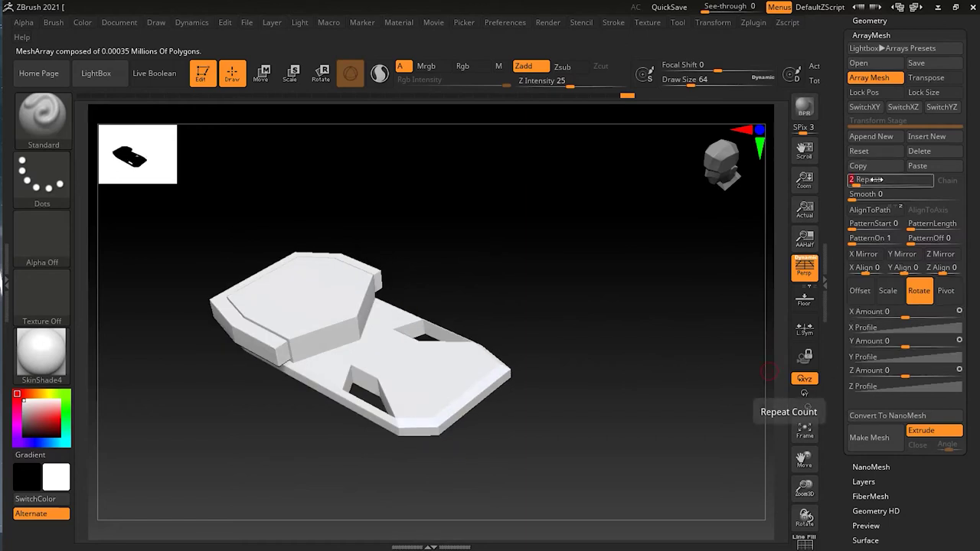
key("Return")
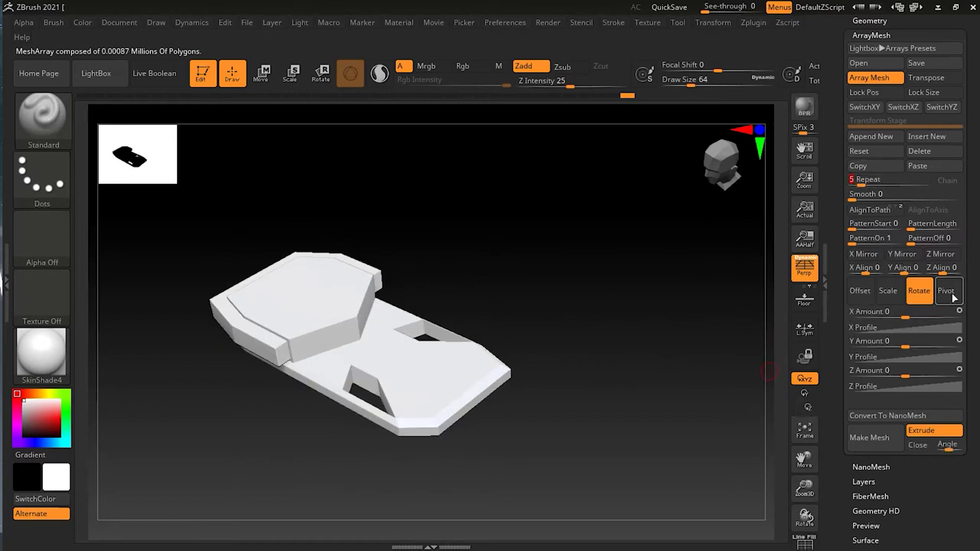
- Switch the array to Pivot mode, set the X amount to about 1.13 and adjust the Y and Z amounts
left_click(946, 290)
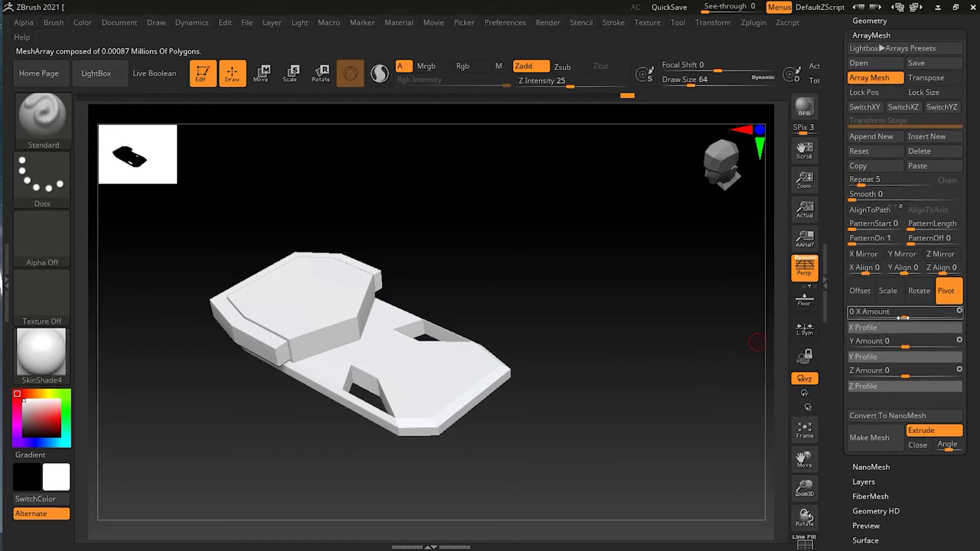
left_click_drag(904, 315, 918, 317)
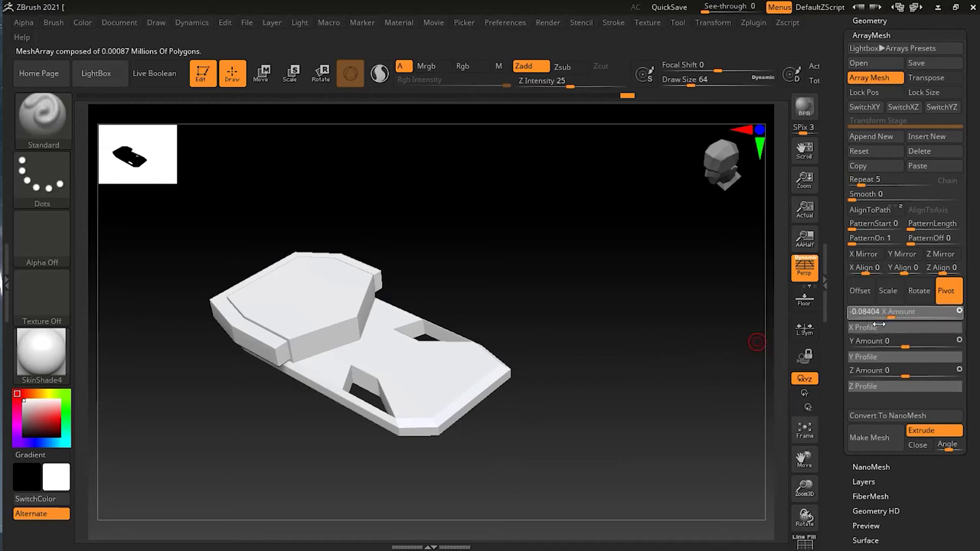
left_click_drag(927, 327, 927, 329)
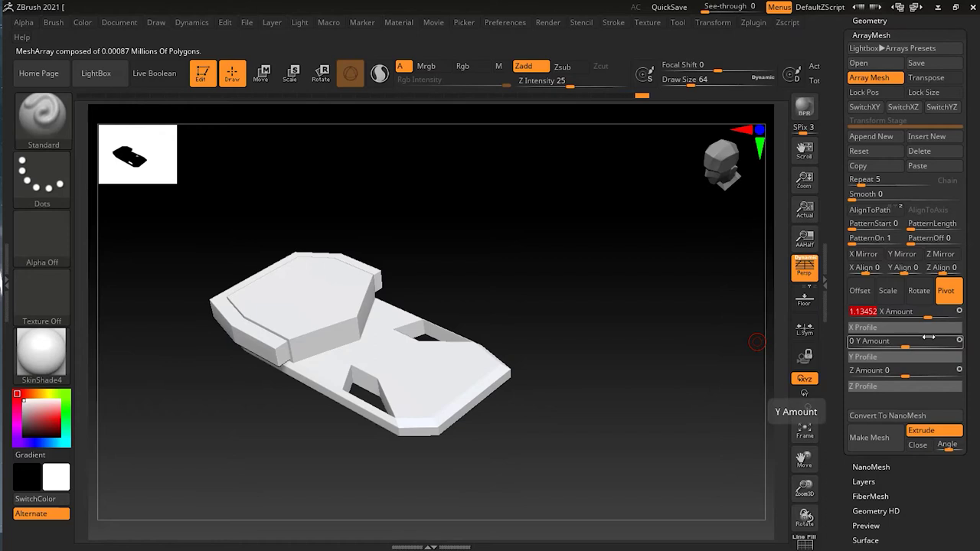
left_click_drag(919, 340, 928, 381)
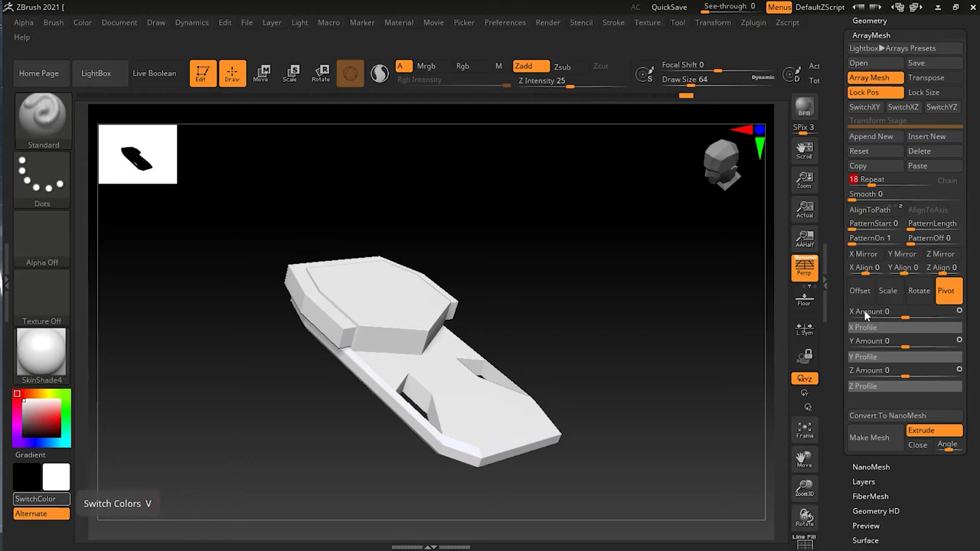
- Rotate the copies by 248 on X and try a repeat count of 5 before settling on 10
mouse_move(631, 337)
left_mouse_down()
mouse_move(622, 338)
mouse_move(631, 335)
left_mouse_up()
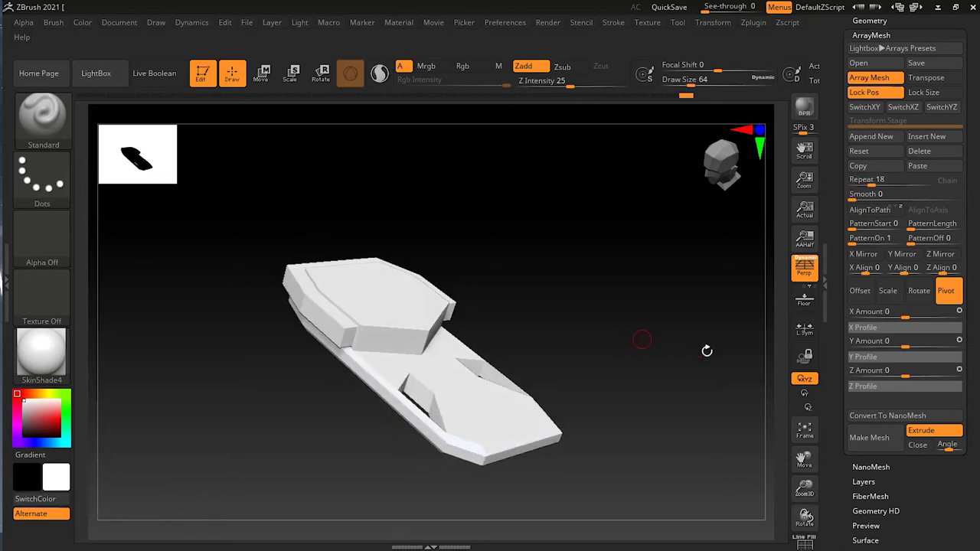
left_click(919, 298)
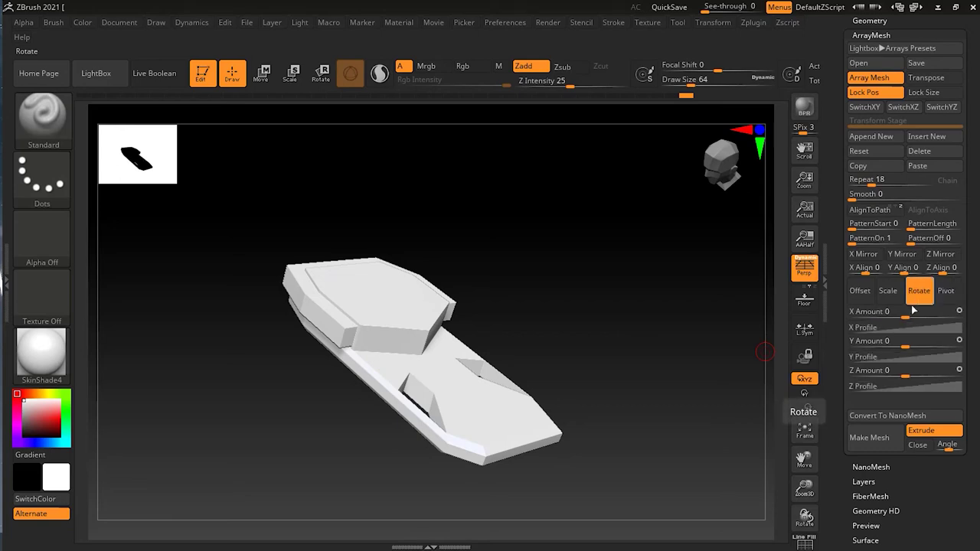
left_click_drag(906, 317, 937, 316)
left_click(874, 181)
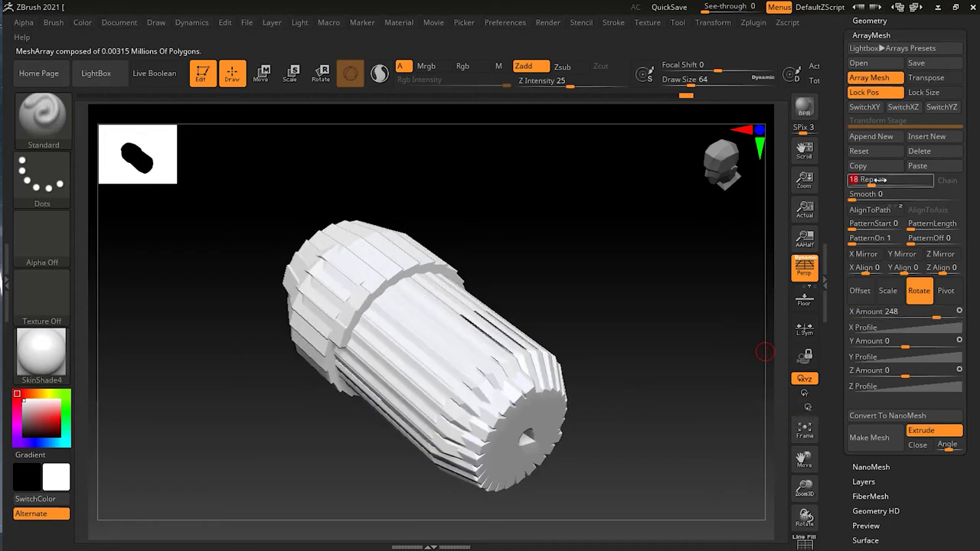
left_click_drag(879, 179, 878, 179)
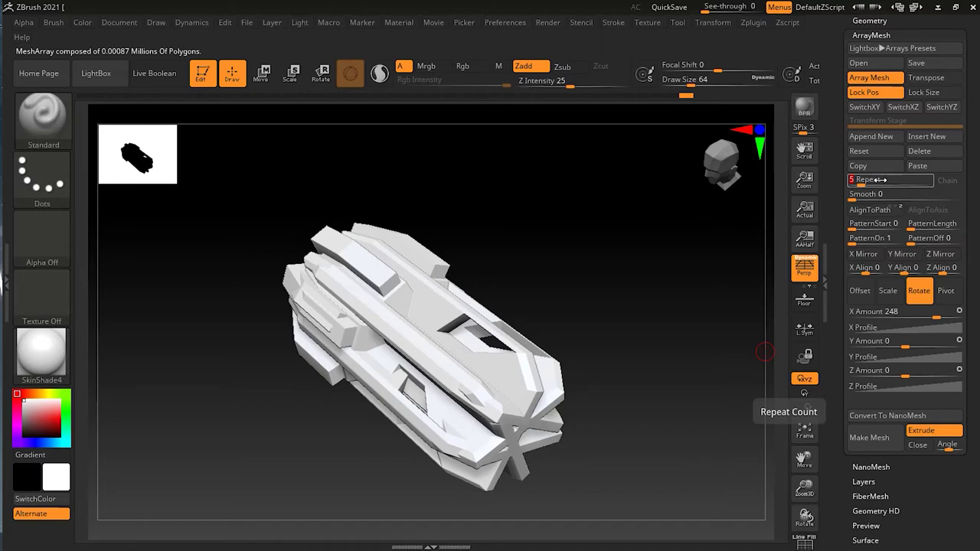
left_click_drag(880, 179, 881, 179)
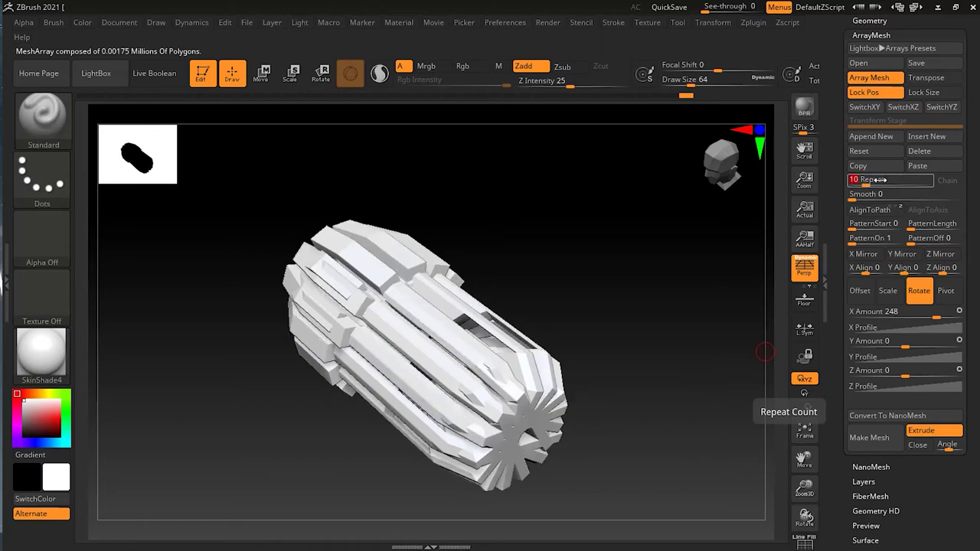
- Set the X rotation amount to 360 so the copies complete a full turn
left_click(880, 315)
key("Return")
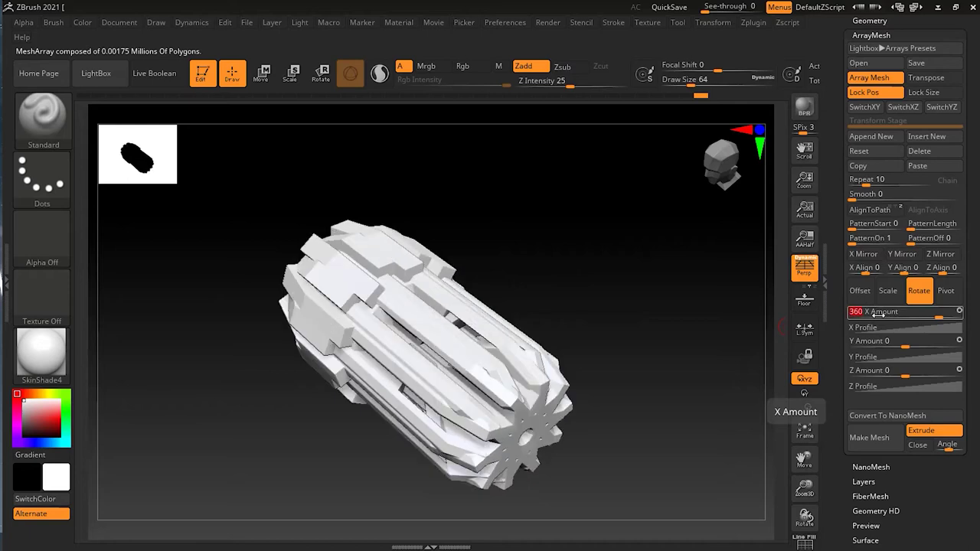
left_click_drag(565, 344, 566, 399)
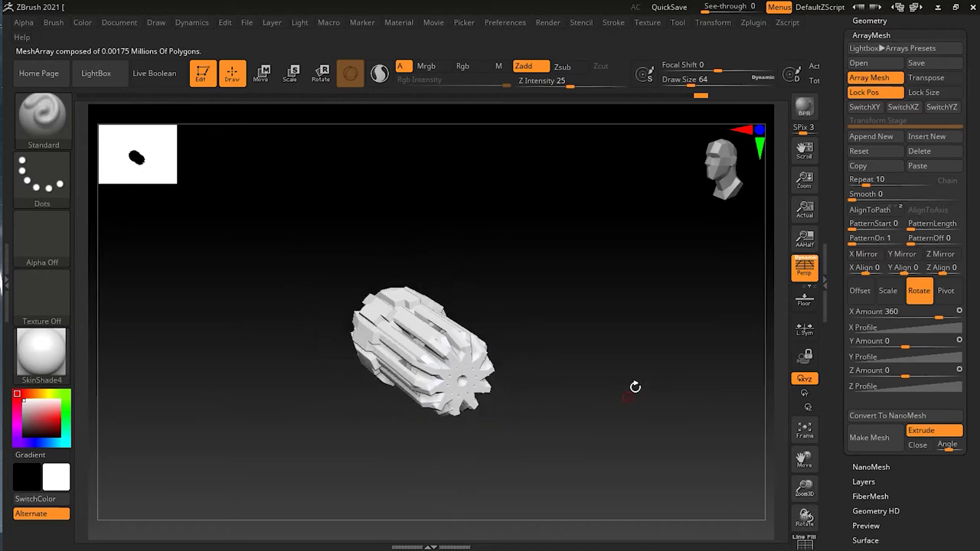
- Activate the Move gizmo on the radial array and view the array from its end and side
left_click(267, 80)
left_click_drag(558, 280, 616, 307)
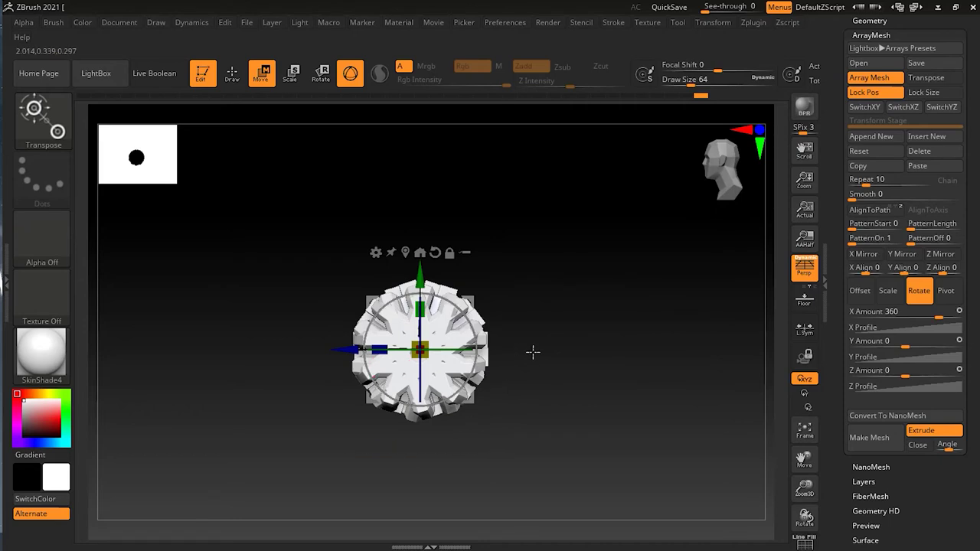
mouse_move(558, 325)
left_mouse_down()
mouse_move(580, 349)
mouse_move(564, 326)
left_mouse_up()
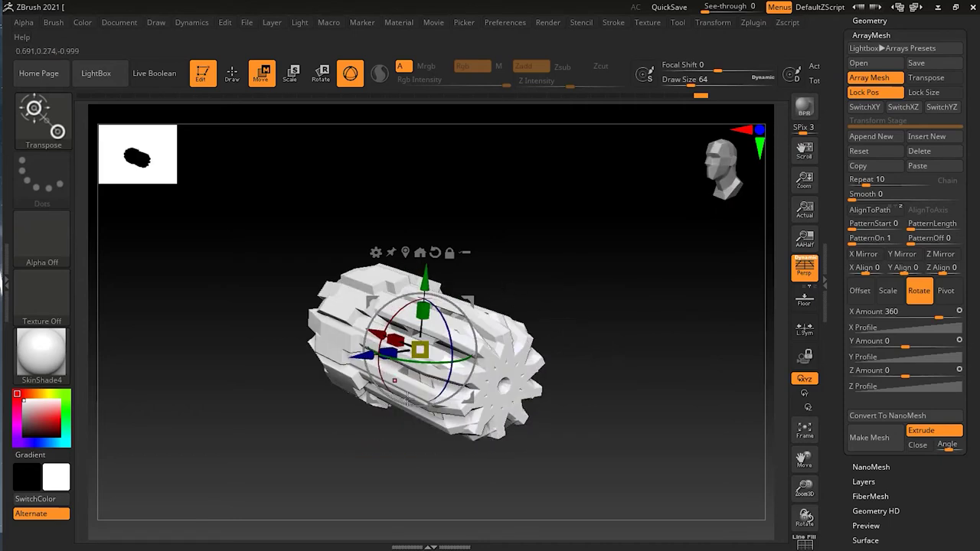
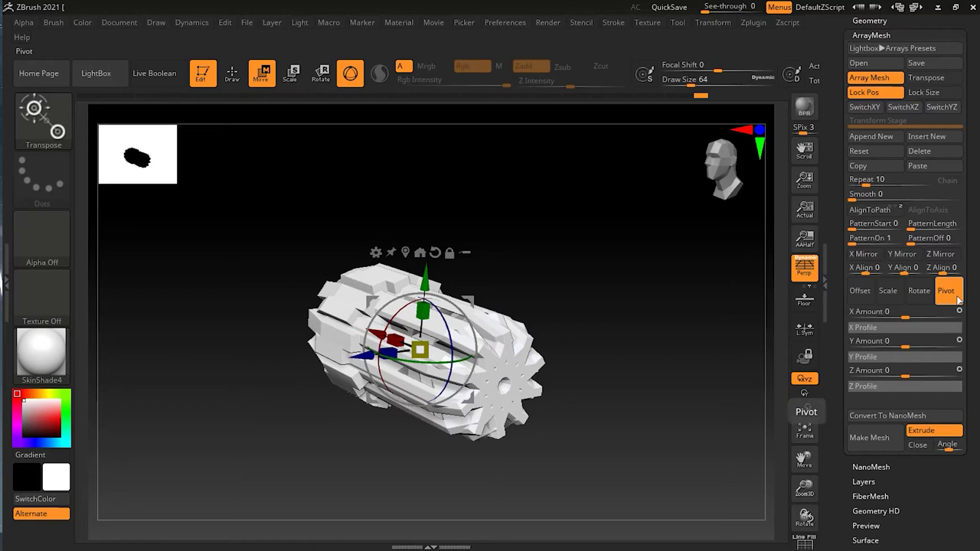
- Try a Y pivot amount of about 9.26 to spread the radial copies out into a wide ring
left_click(867, 342)
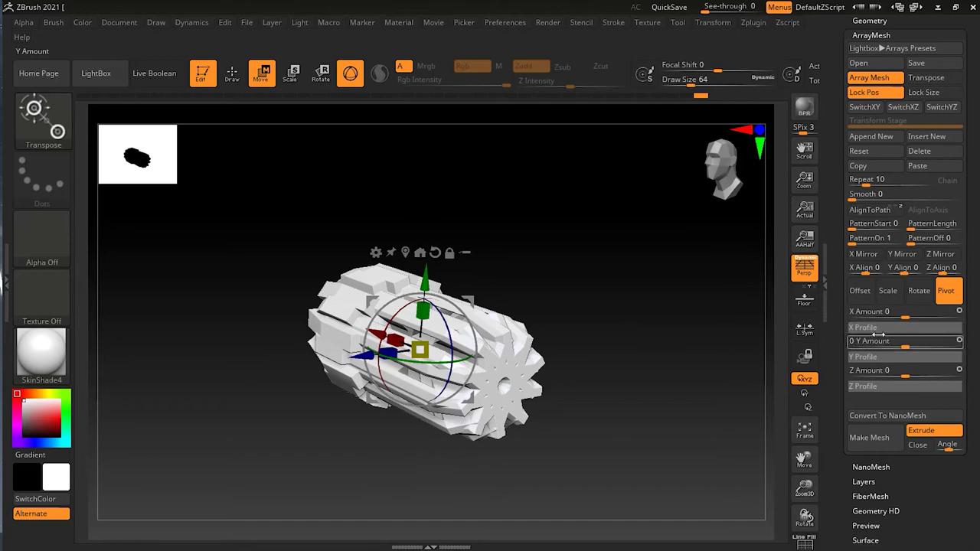
left_click_drag(637, 335, 468, 356, "alt")
left_click_drag(562, 363, 557, 297, "alt")
left_click_drag(589, 337, 582, 342)
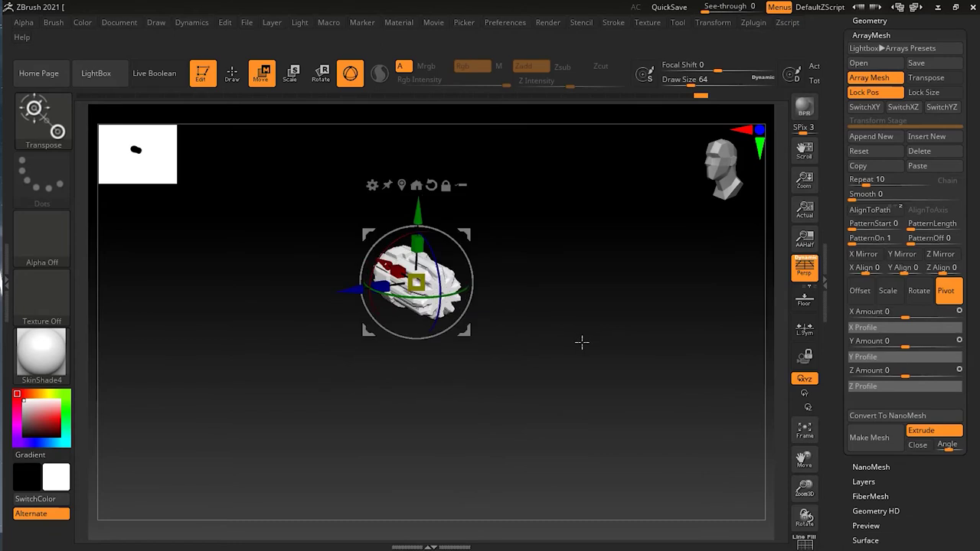
mouse_move(907, 346)
left_mouse_down()
mouse_move(935, 345)
mouse_move(923, 348)
left_mouse_up()
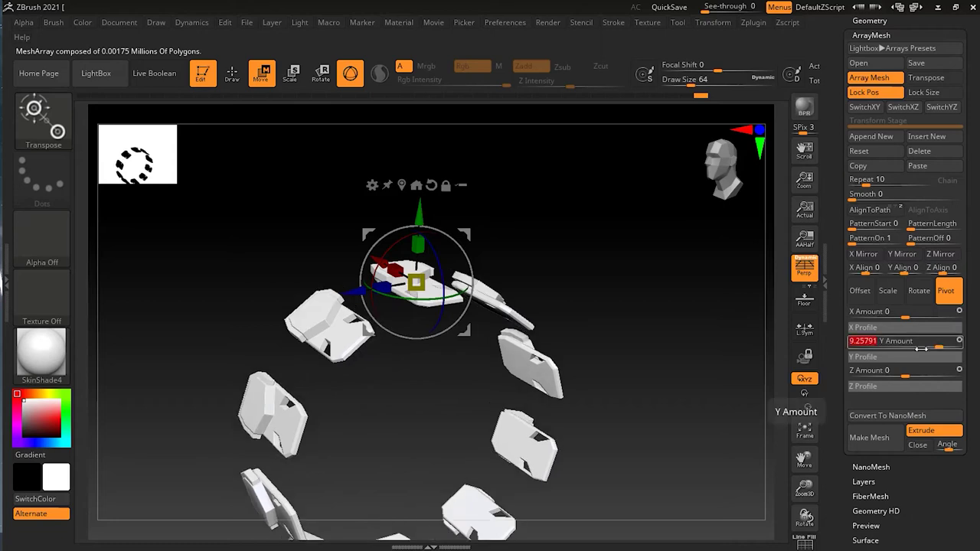
left_click_drag(650, 352, 603, 356)
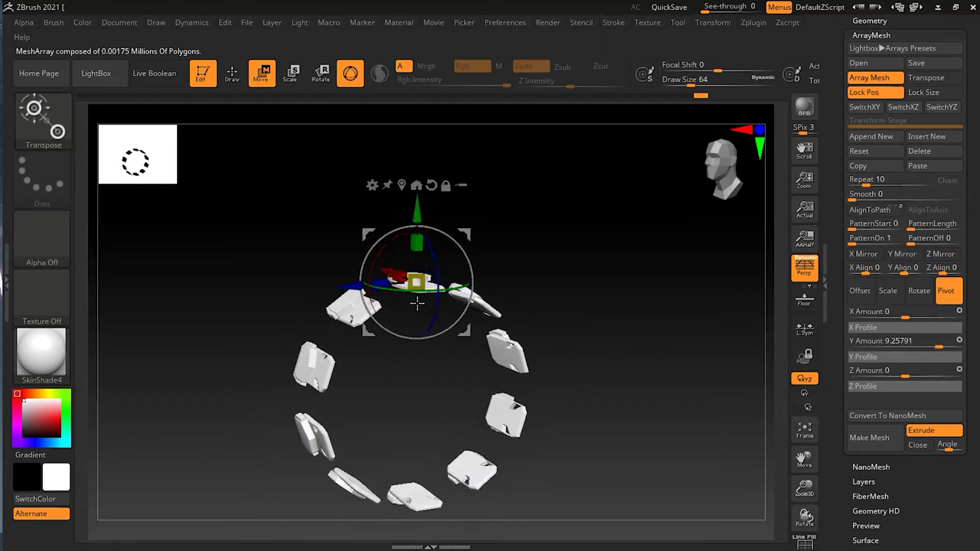
- Return to Draw mode and reset the array's Y pivot amount to 0
left_click(245, 75)
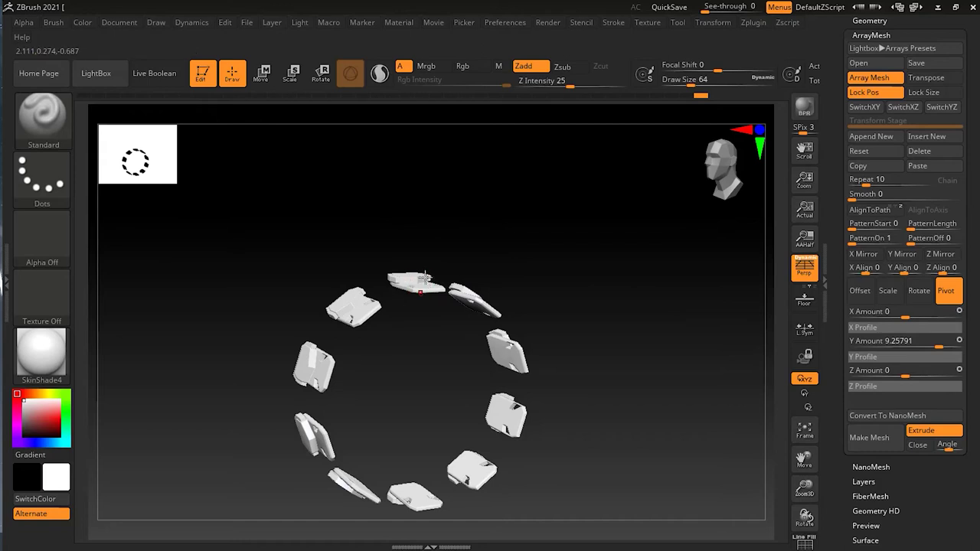
left_click(934, 342)
type("0")
key("Return")
- View the radial array end-on without perspective and set its Y pivot amount to about 6.23
left_click_drag(632, 306, 727, 301, "alt")
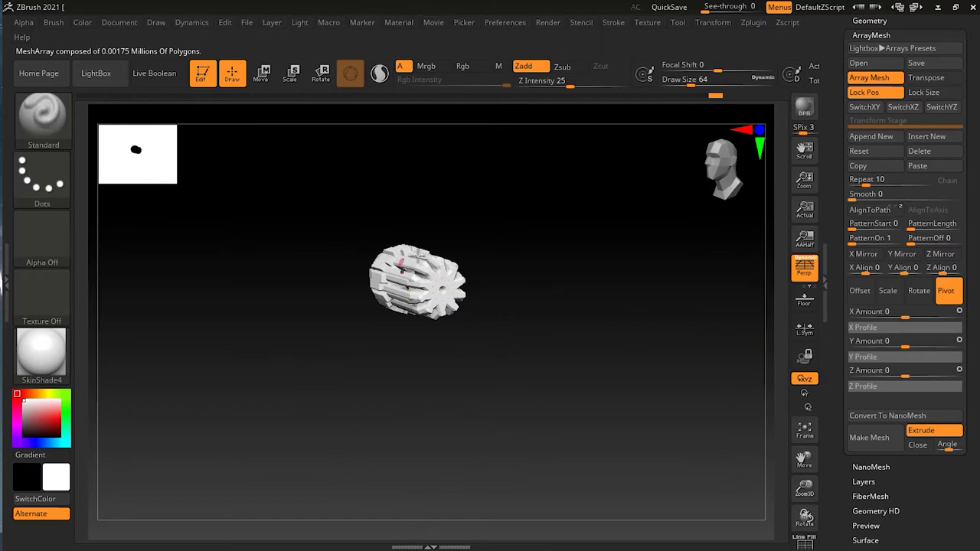
left_click_drag(575, 339, 559, 338)
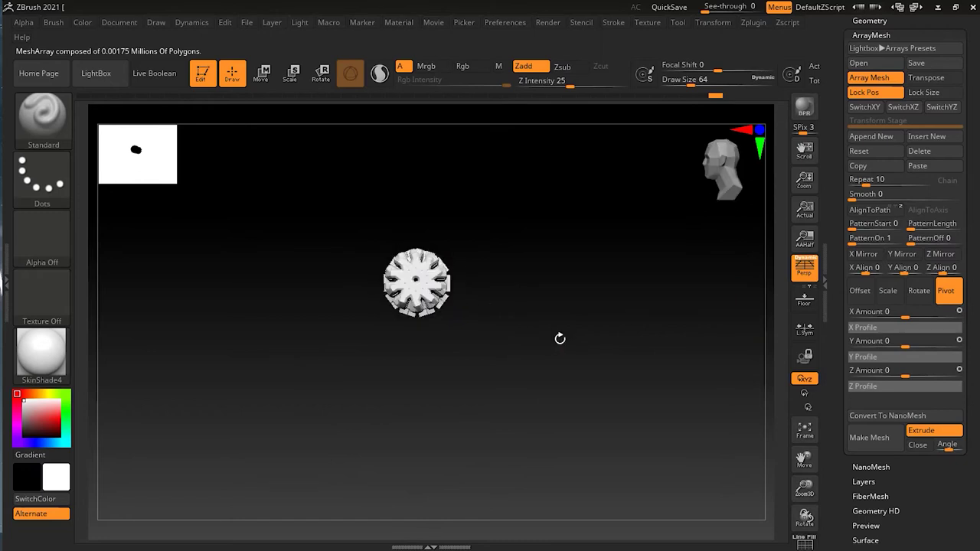
left_click_drag(594, 306, 612, 320)
left_click(804, 266)
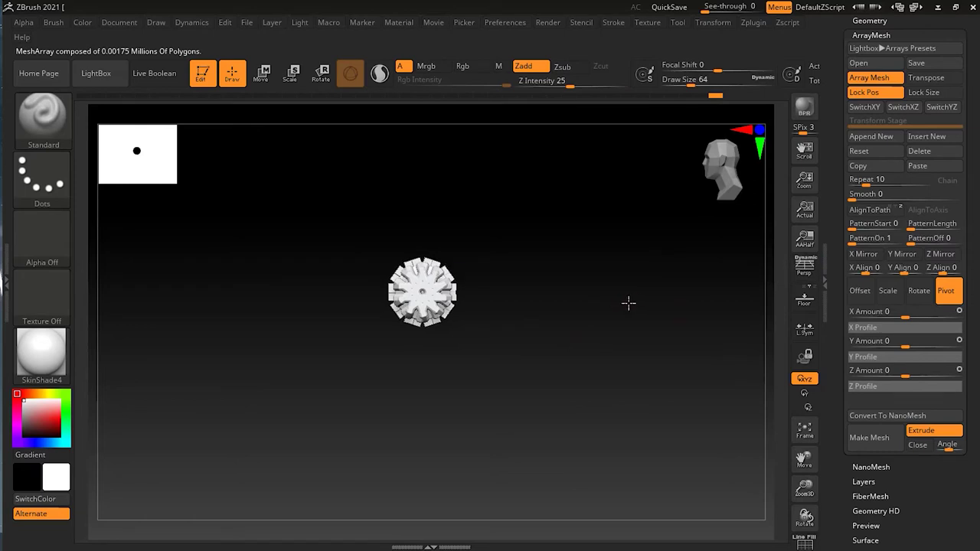
left_click_drag(634, 304, 604, 297)
left_click_drag(510, 238, 748, 236, "alt")
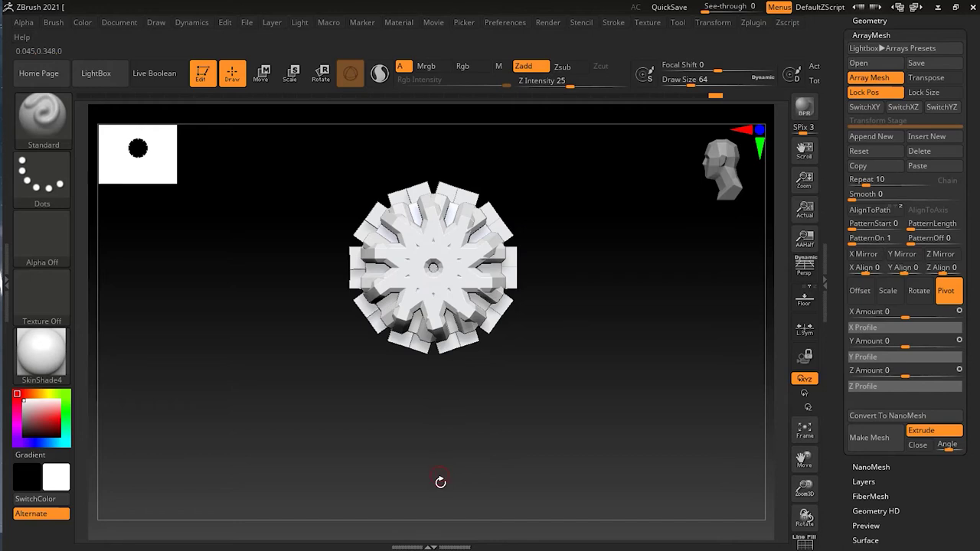
left_click_drag(646, 367, 482, 392, "alt")
left_click_drag(607, 372, 616, 314, "alt")
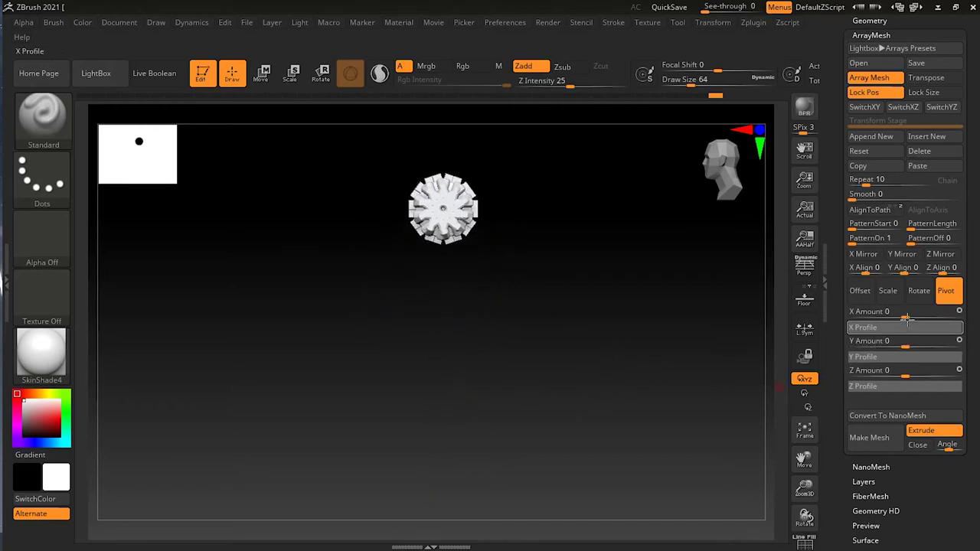
left_click_drag(905, 347, 935, 349)
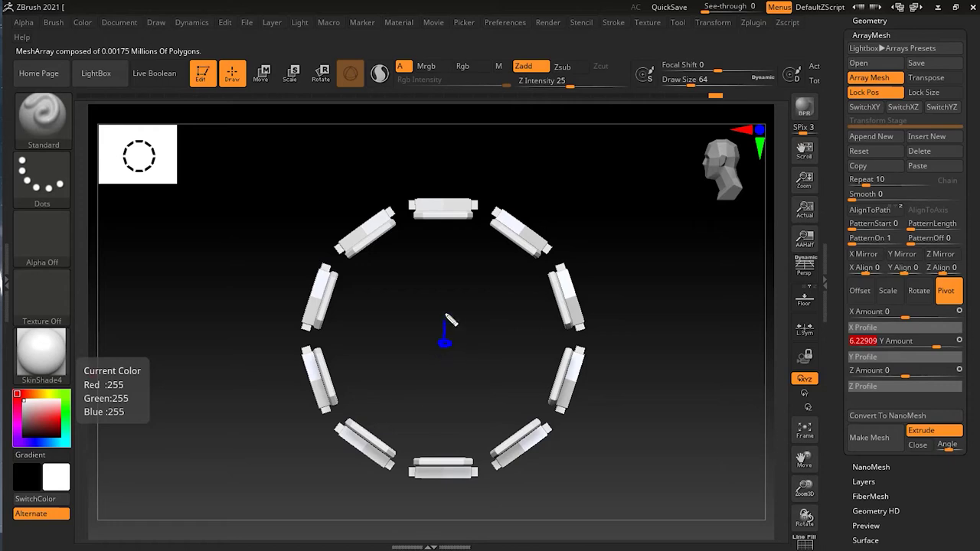
- Sketch temporary marks for the ring's radius and the direction of the copies, and clear them
left_click_drag(450, 320, 445, 255)
mouse_move(440, 194)
left_mouse_down()
mouse_move(318, 228)
mouse_move(331, 246)
left_mouse_up()
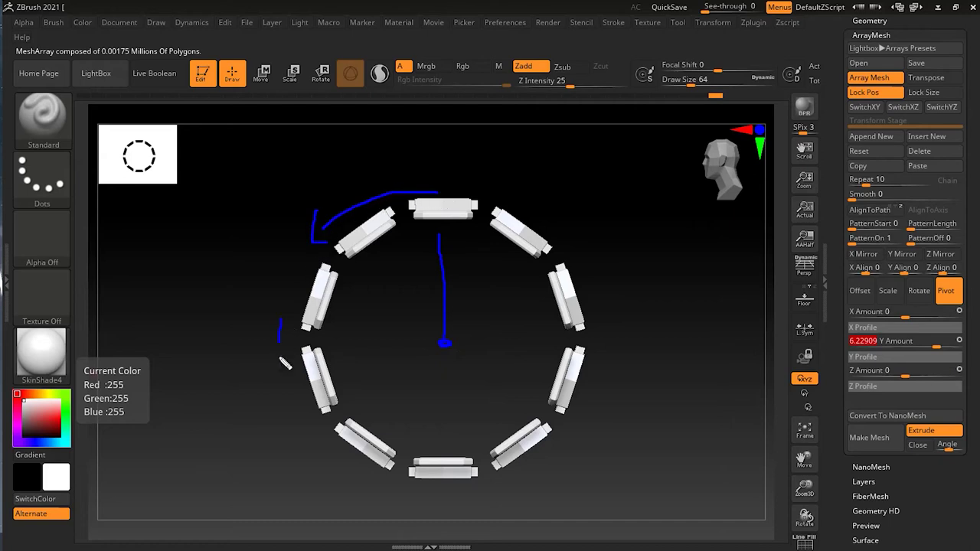
left_click_drag(322, 463, 316, 476)
mouse_move(369, 492)
left_mouse_down()
mouse_move(545, 478)
mouse_move(556, 488)
left_mouse_up()
left_click_drag(616, 381, 584, 226)
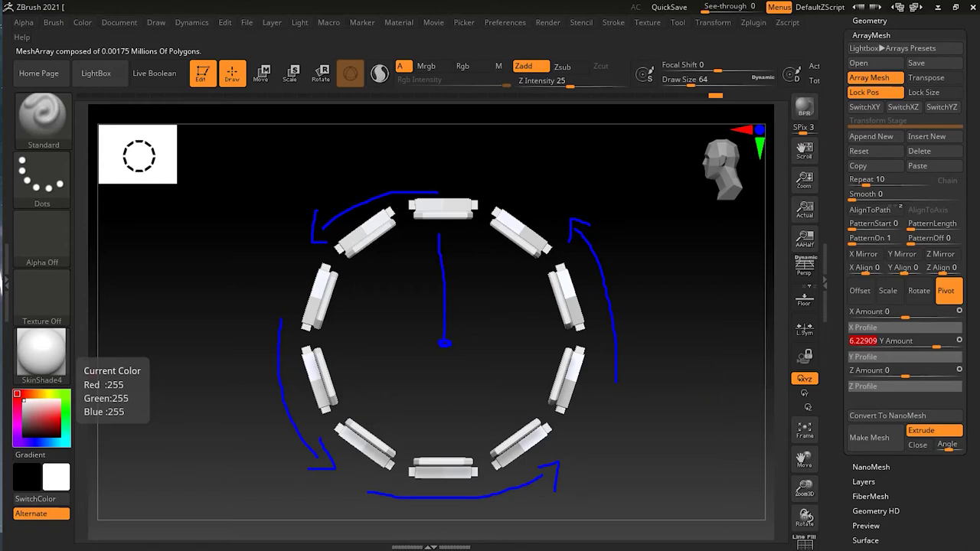
key("Escape")
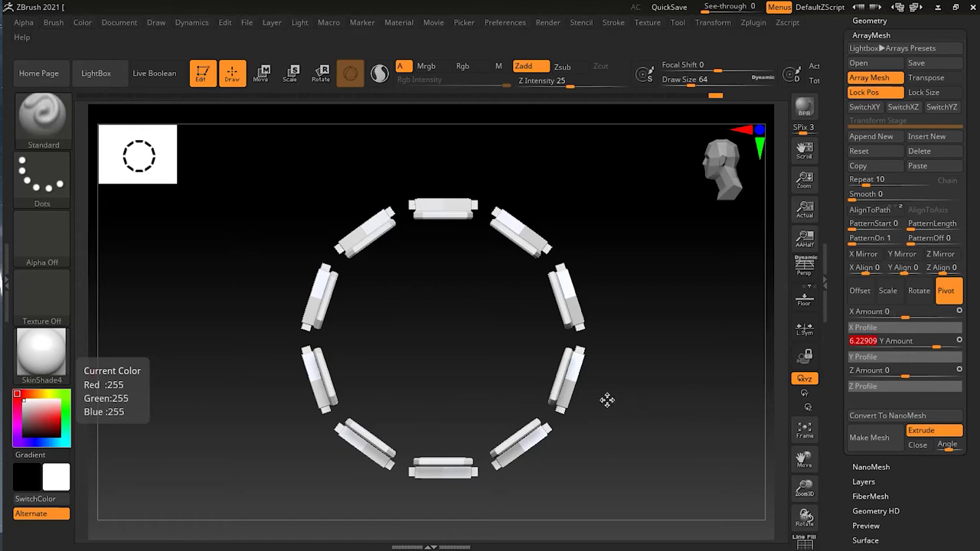
- Turn perspective back on and view the ring of panels at an angle
left_click_drag(617, 380, 651, 417)
left_click(805, 271)
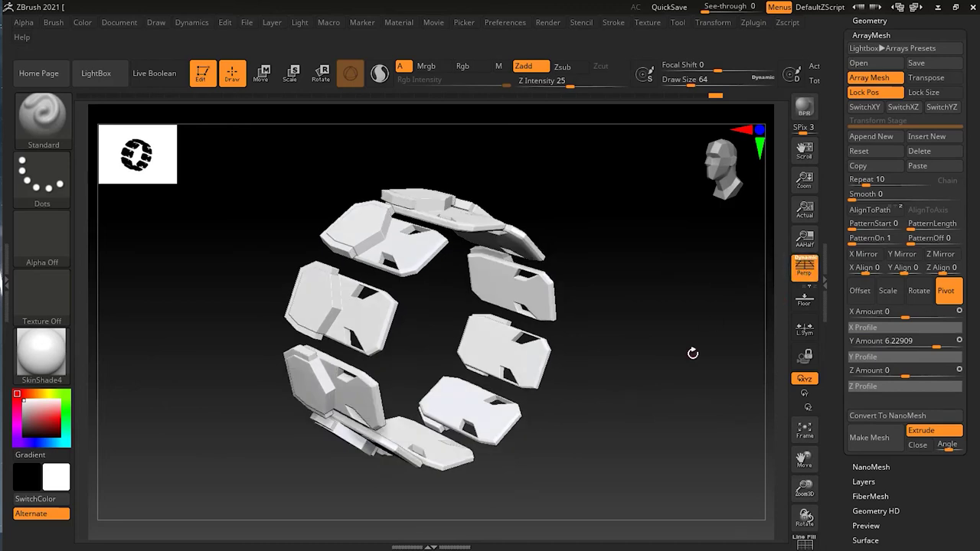
left_click_drag(692, 352, 610, 364, "alt")
left_click_drag(651, 300, 654, 384, "alt")
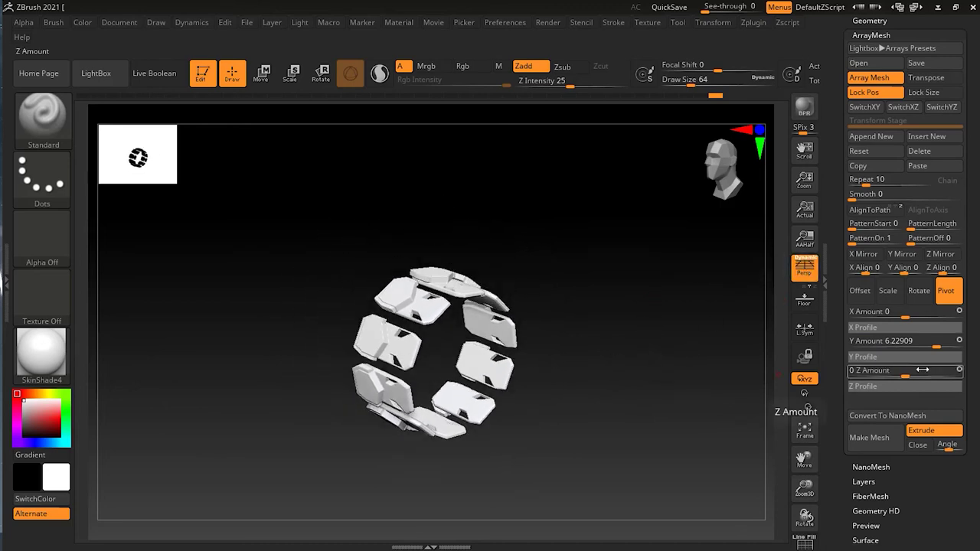
- Try a Z pivot amount of about 5.05 on the ring and undo it
left_click_drag(906, 316, 867, 311)
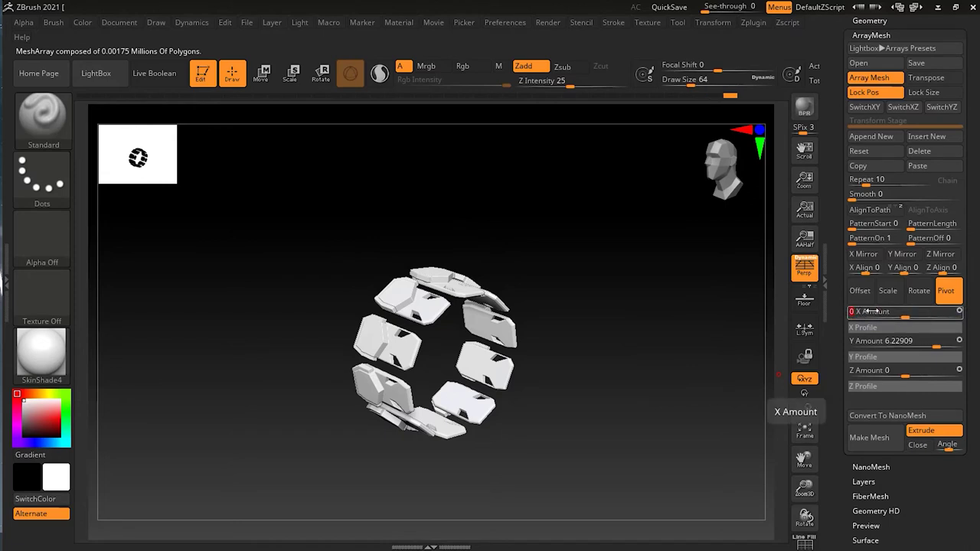
left_click_drag(904, 377, 935, 375)
left_click_drag(731, 436, 441, 484)
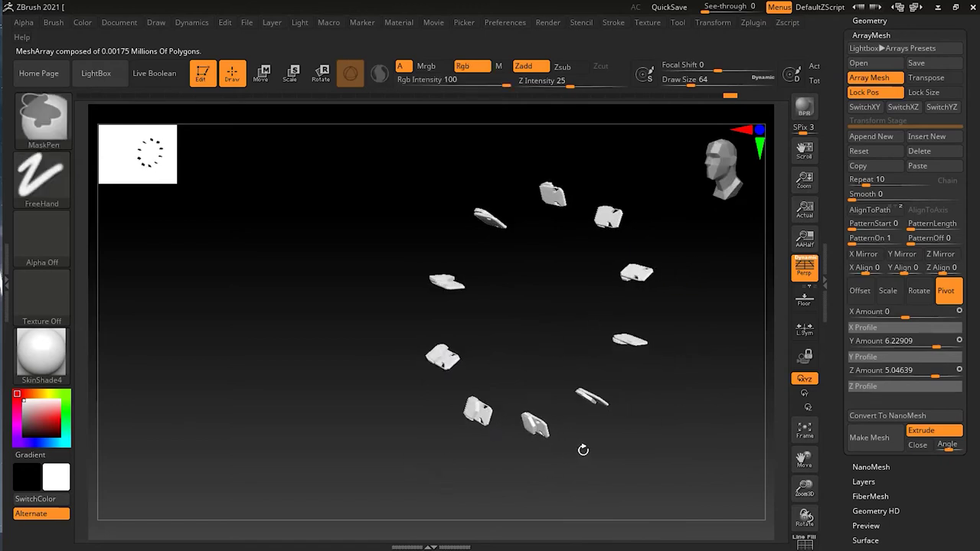
key("ctrl+z")
left_click_drag(609, 383, 671, 406, "alt")
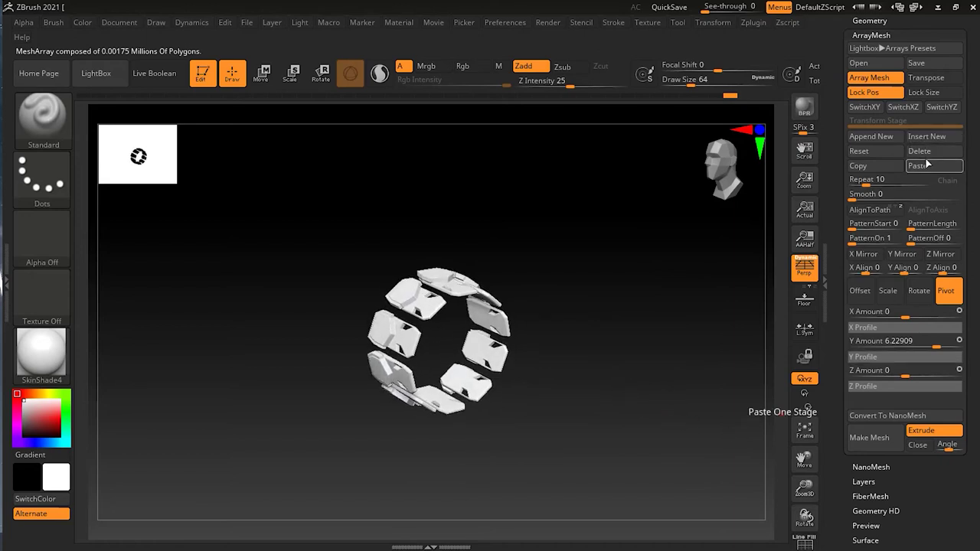
- Turn off Lock Pos for the array, try shifting the X pivot amount and reset it to 0
left_click(864, 94)
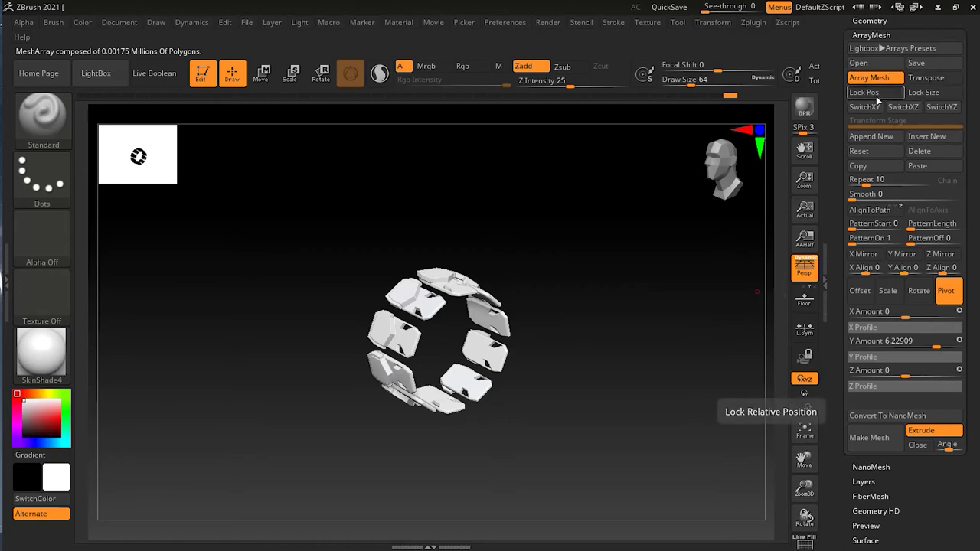
left_click_drag(911, 316, 865, 316)
type("0")
key("Return")
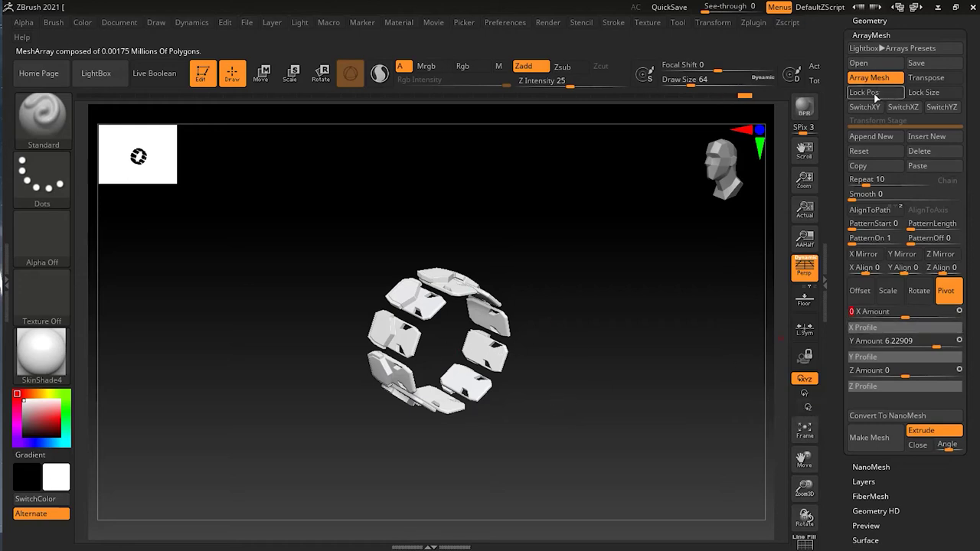
- Set the Y pivot amount to about 7.62 and the Z pivot amount to 0
mouse_move(935, 346)
left_mouse_down()
mouse_move(944, 348)
mouse_move(917, 376)
mouse_move(936, 375)
left_mouse_up()
left_click(868, 374)
type("0")
key("Return")
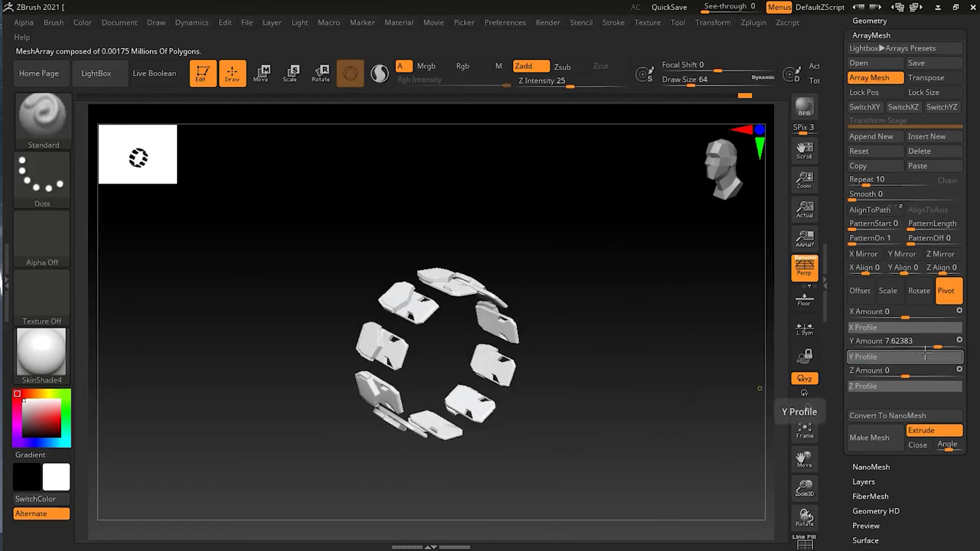
- Append a second transform stage with an X pivot amount of about 1.31 and a repeat count of 14
left_click(871, 137)
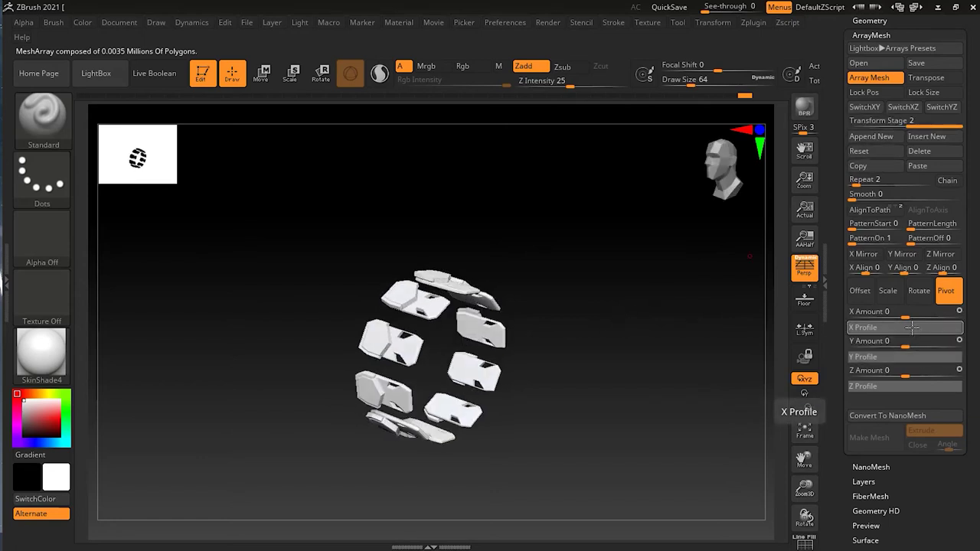
left_click_drag(909, 318, 926, 318)
mouse_move(857, 185)
left_mouse_down()
mouse_move(879, 185)
mouse_move(867, 183)
left_mouse_up()
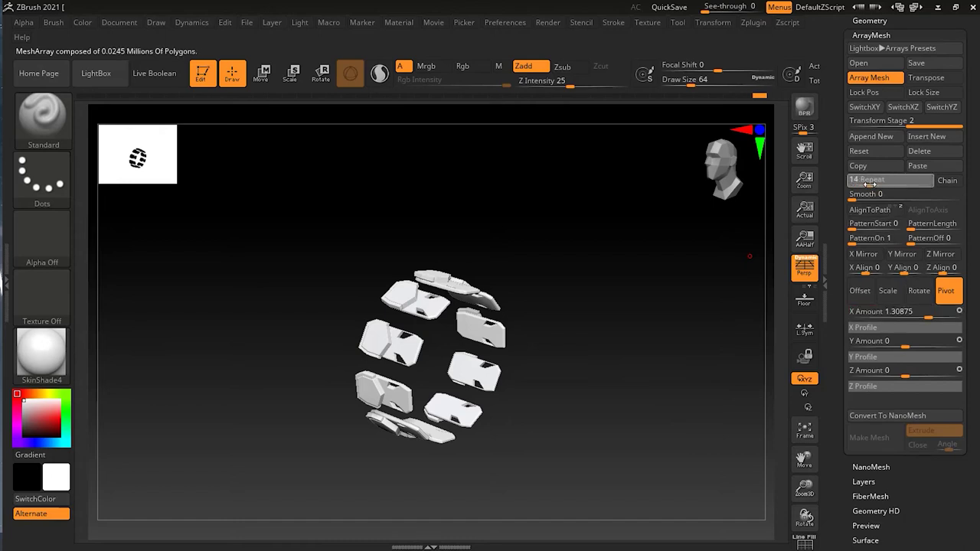
- Offset the second stage by about 5.61 on X and reduce its repeat count to 3
left_click(858, 291)
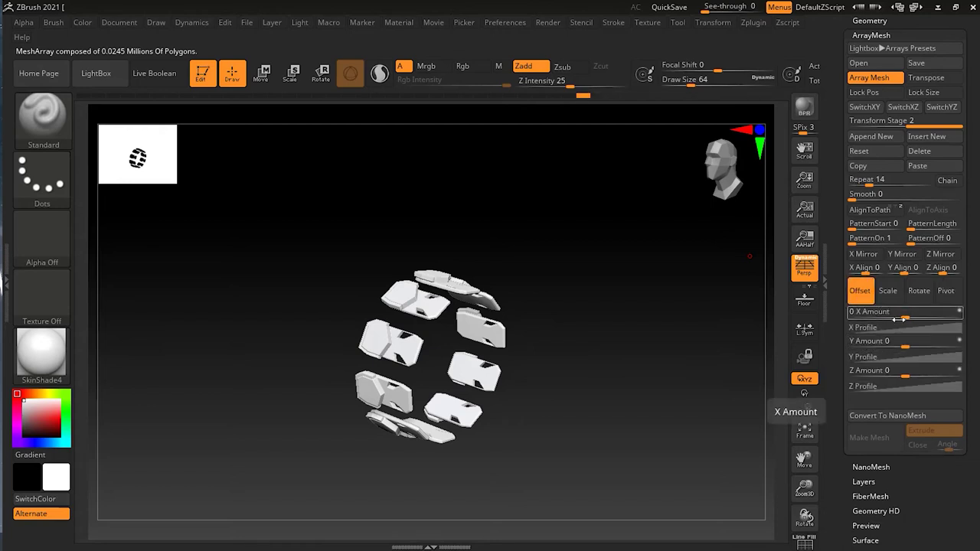
left_click_drag(901, 317, 932, 317)
left_click_drag(934, 316, 936, 314)
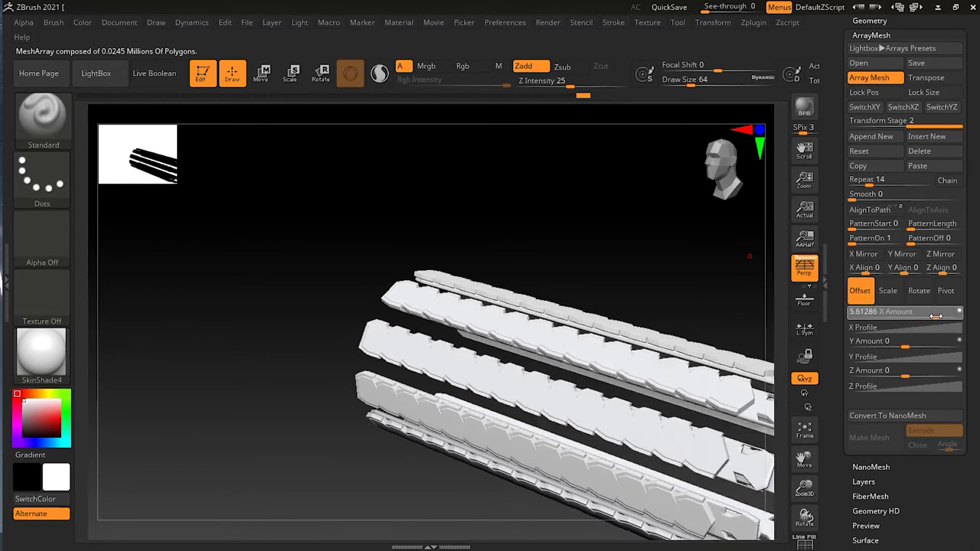
left_click_drag(874, 180, 859, 181)
left_click_drag(640, 234, 653, 256)
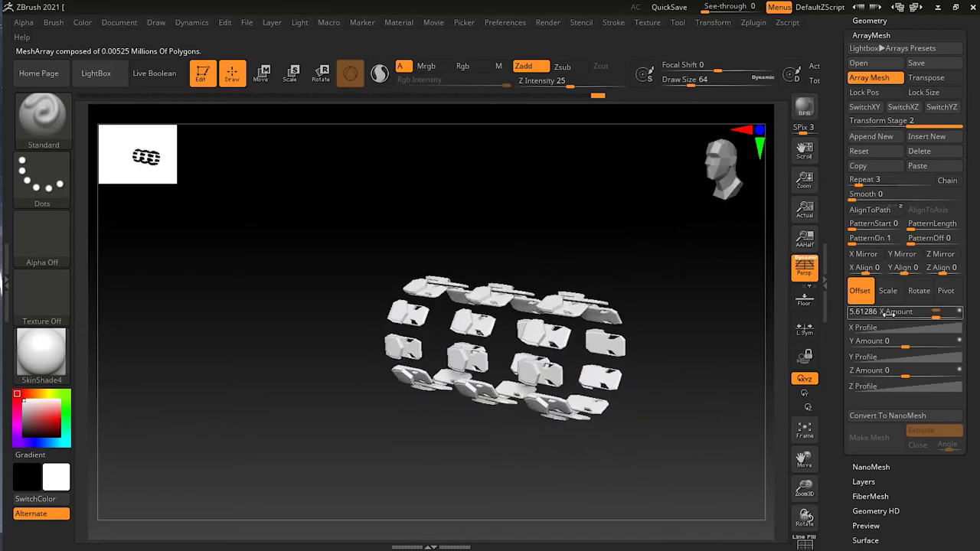
- Rotate the second-stage rings by 62 on X, and undo a trial Z rotation
left_click(919, 290)
mouse_move(915, 318)
left_mouse_down()
mouse_move(938, 316)
mouse_move(916, 326)
mouse_move(929, 315)
left_mouse_up()
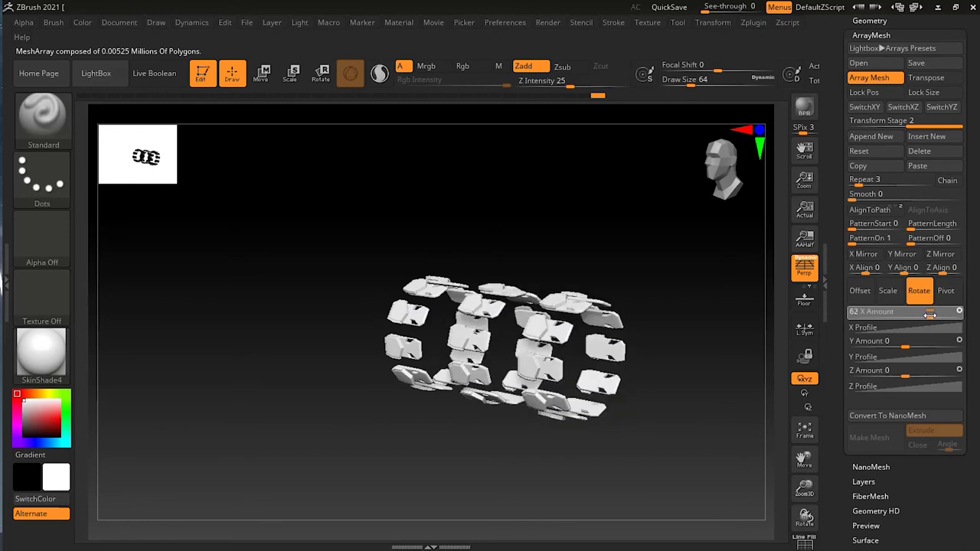
left_click_drag(917, 374, 927, 375)
key("ctrl")
key("ctrl+z")
- Switch the second stage to Pivot mode, try an X amount of about 2.86 and reset it to 0
left_click(947, 293)
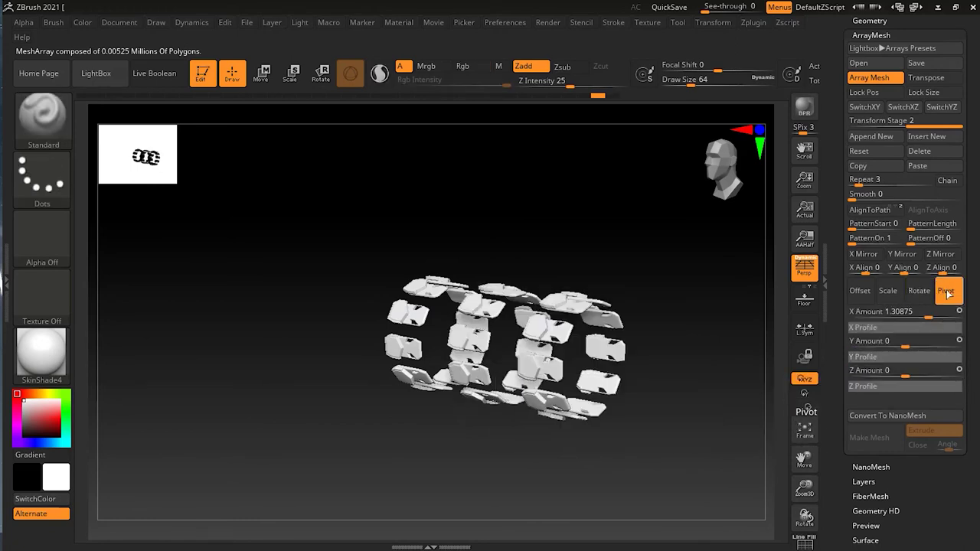
mouse_move(919, 315)
left_mouse_down()
mouse_move(867, 317)
mouse_move(906, 315)
left_mouse_up()
left_click(888, 322)
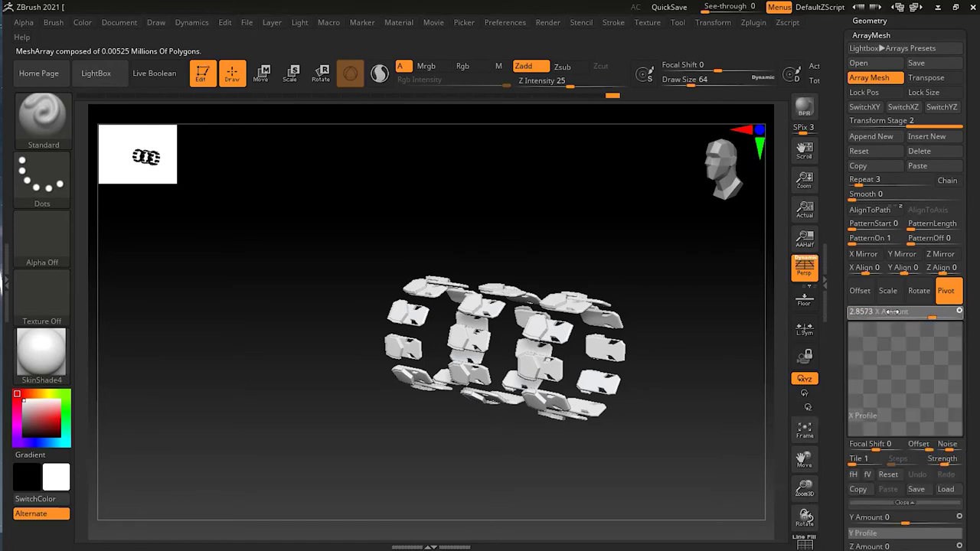
left_click(869, 309)
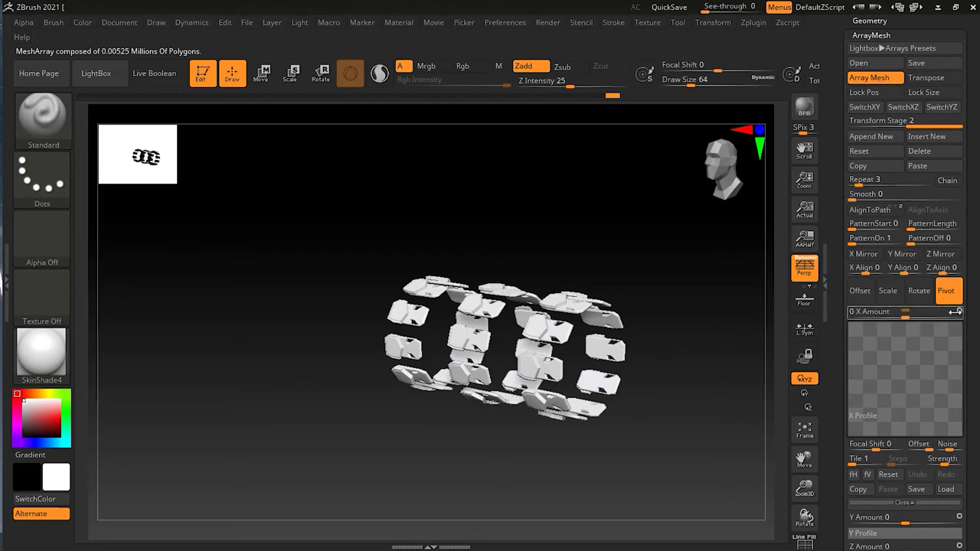
- Try second-stage pivot amounts of about 0.72 on Z and 2.86 on Y, resetting each to 0
left_click_drag(906, 376, 922, 376)
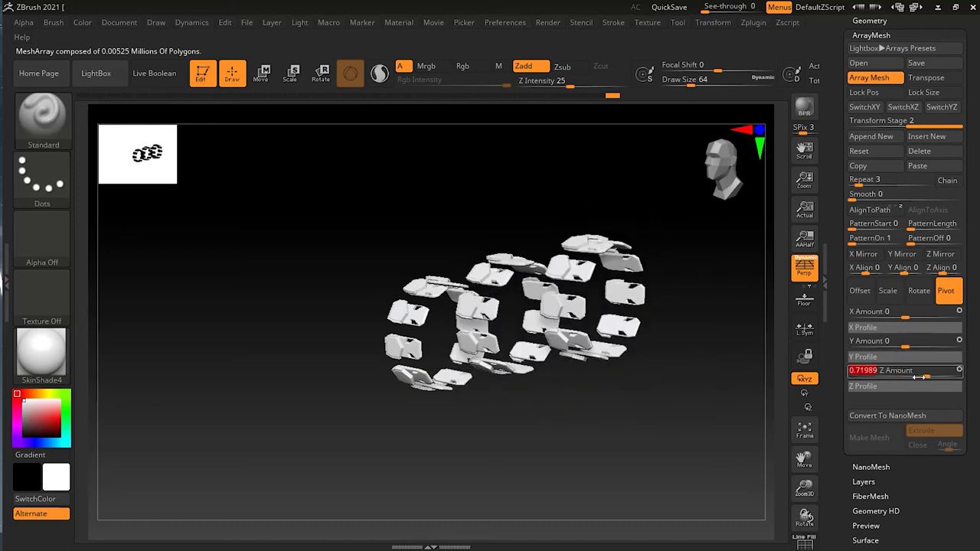
type("0")
key("Return")
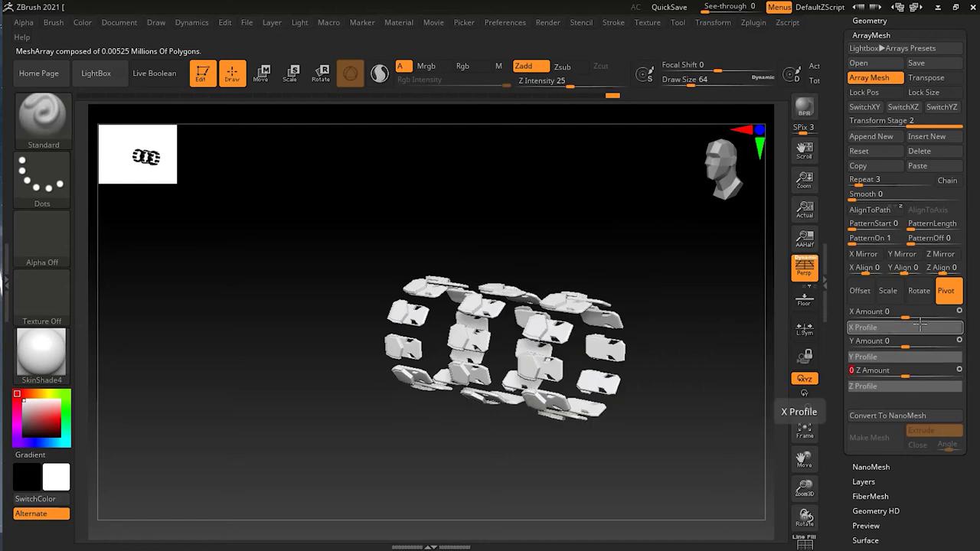
left_click_drag(905, 346, 932, 343)
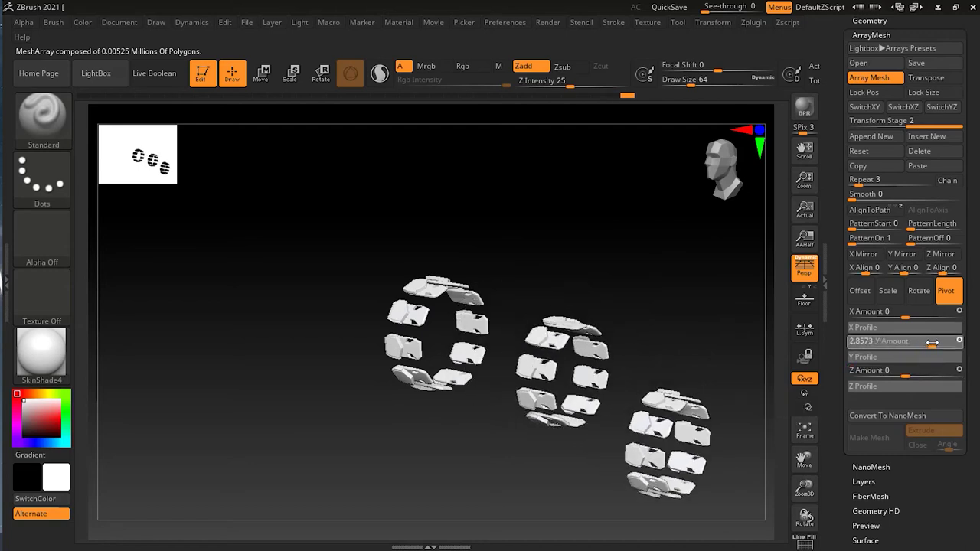
type("0")
key("Return")
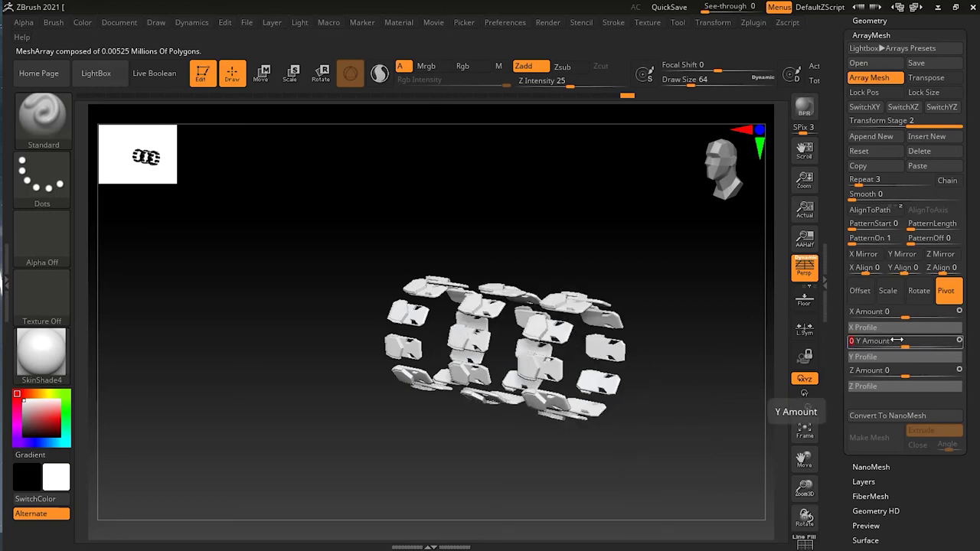
left_click_drag(650, 439, 637, 438)
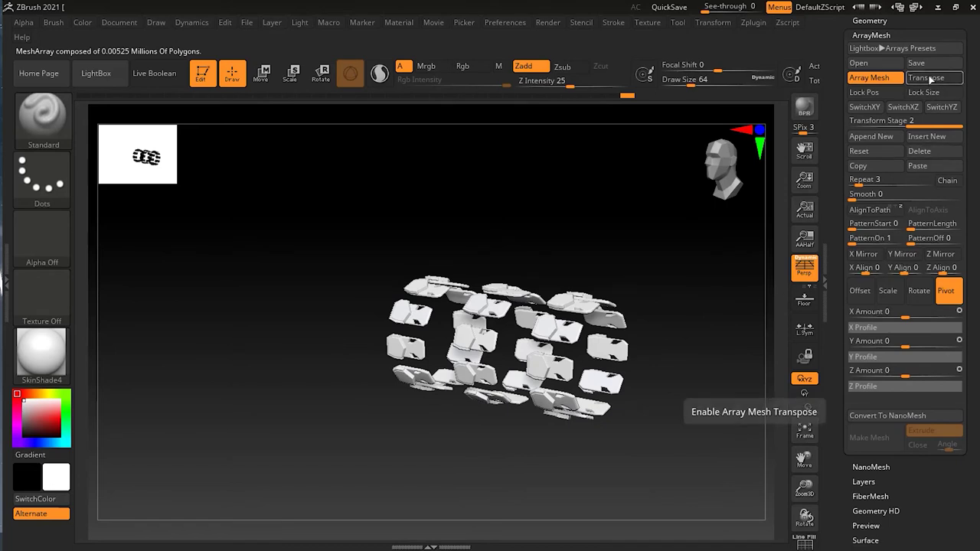
- Enable ArrayMesh Transpose, replace the gizmo with the transpose line, and try moving the second-stage rings before undoing it
left_click(929, 79)
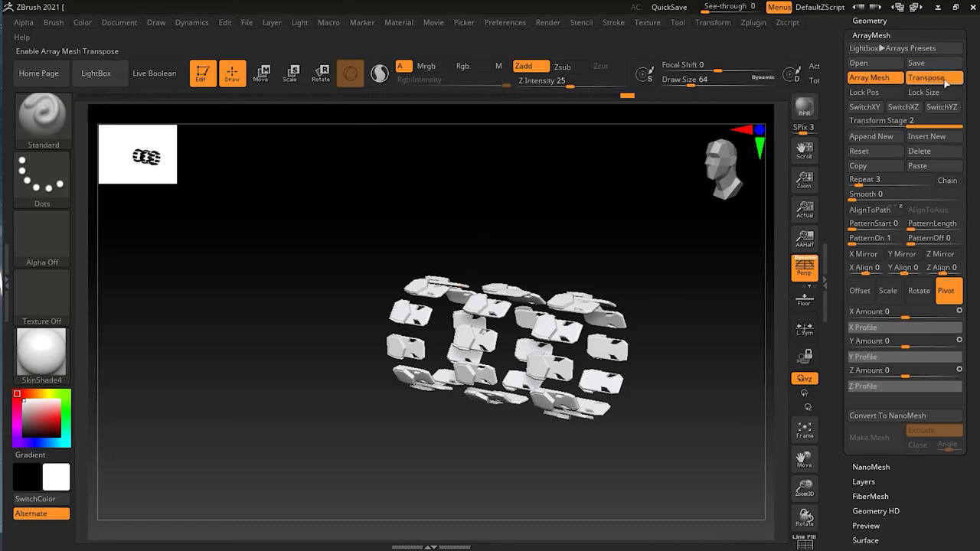
left_click(263, 74)
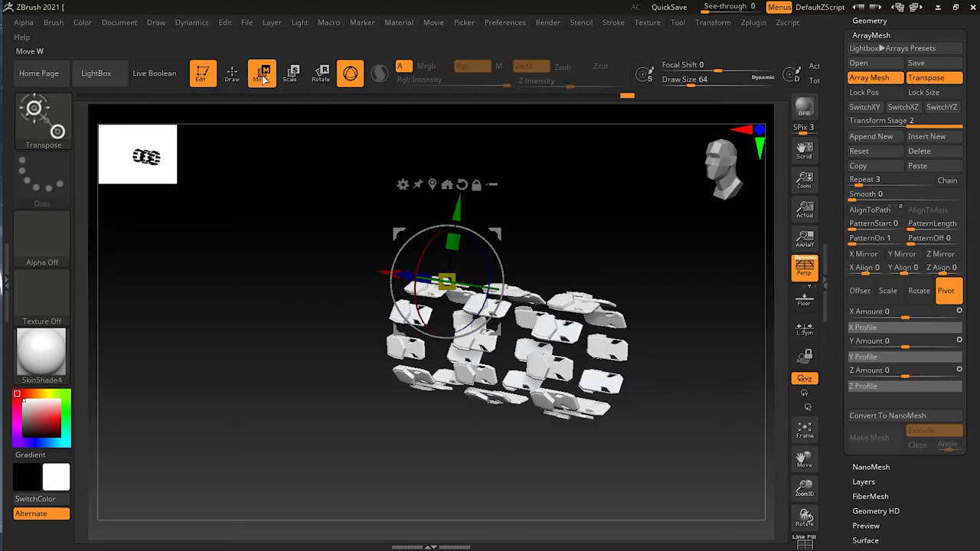
left_click(352, 77)
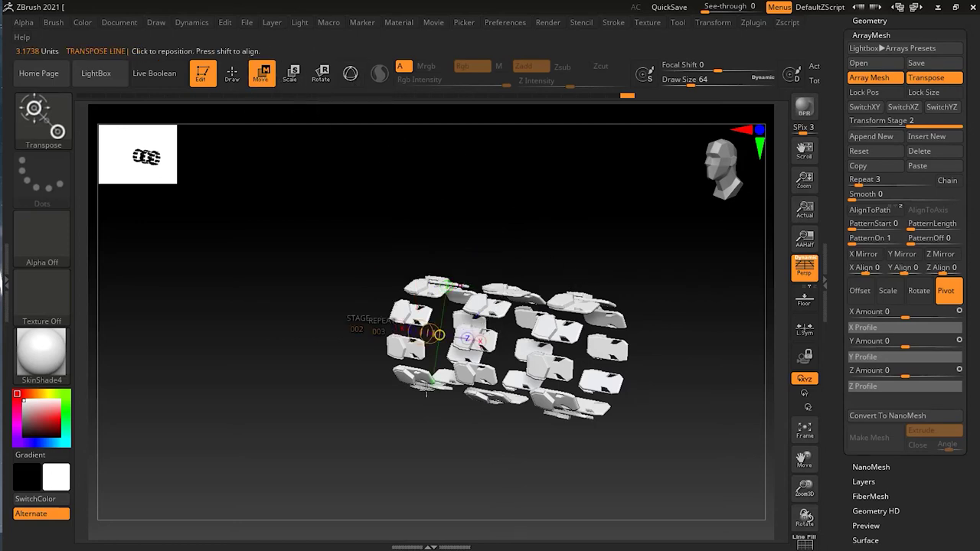
left_click_drag(355, 397, 432, 353, "alt")
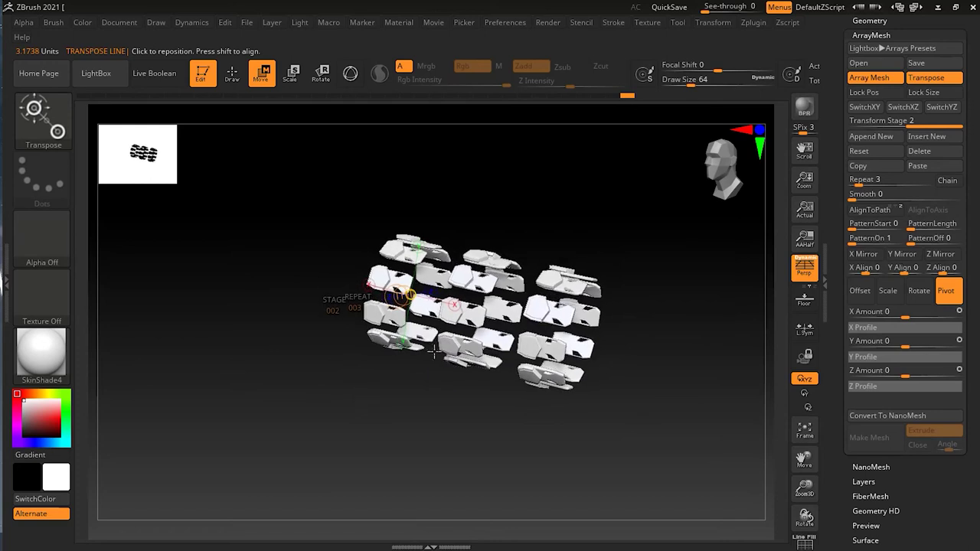
left_click(455, 306)
mouse_move(439, 302)
left_mouse_down()
mouse_move(472, 338)
mouse_move(446, 308)
mouse_move(416, 313)
mouse_move(346, 402)
mouse_move(502, 196)
mouse_move(336, 324)
mouse_move(498, 222)
mouse_move(573, 409)
mouse_move(564, 393)
mouse_move(544, 402)
mouse_move(556, 409)
left_mouse_up()
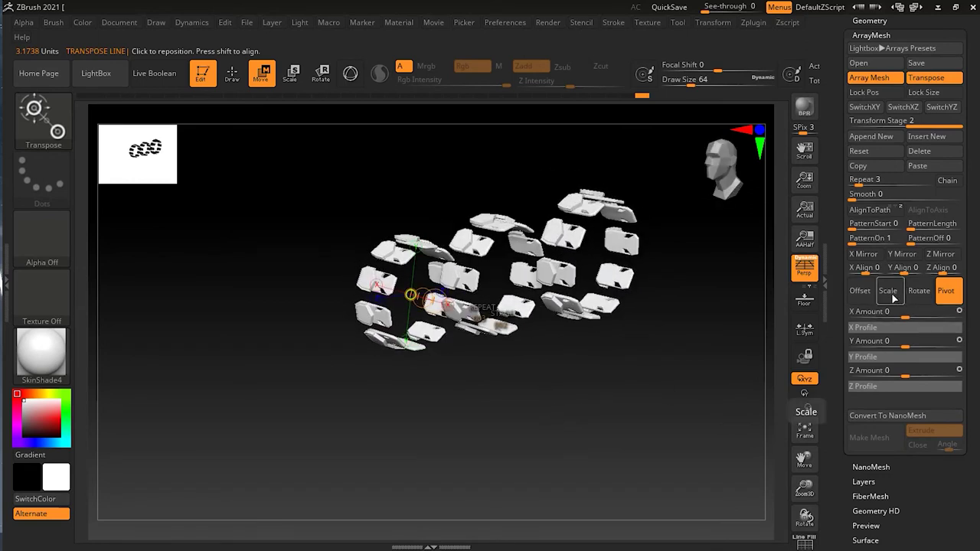
key("ctrl+z")
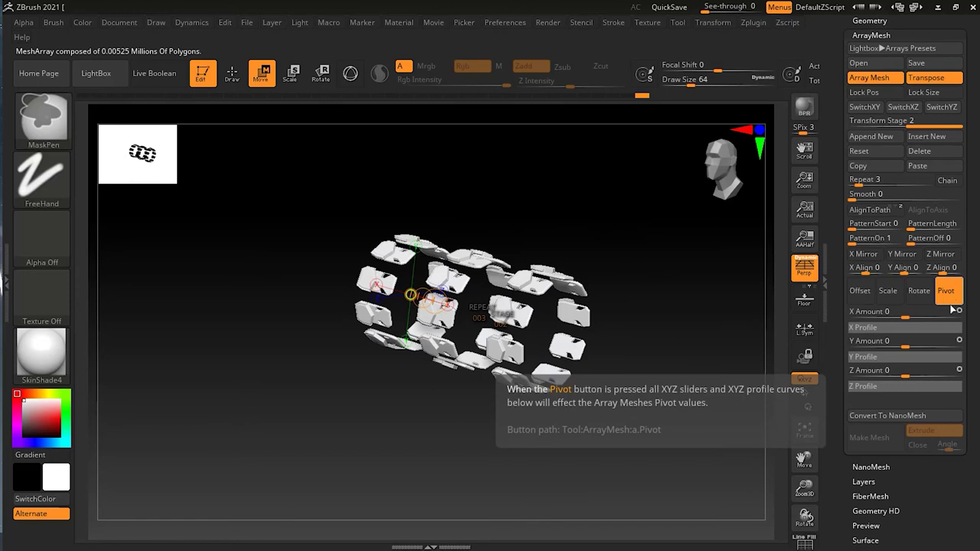
- Try scaling the second-stage rings with the transpose line to about 1.43 on X, 1.27 on Y and 2.20 on Z
left_click(897, 297)
left_click_drag(628, 386, 647, 387)
left_click_drag(426, 297, 538, 229)
left_click_drag(410, 295, 616, 356)
left_click(569, 406)
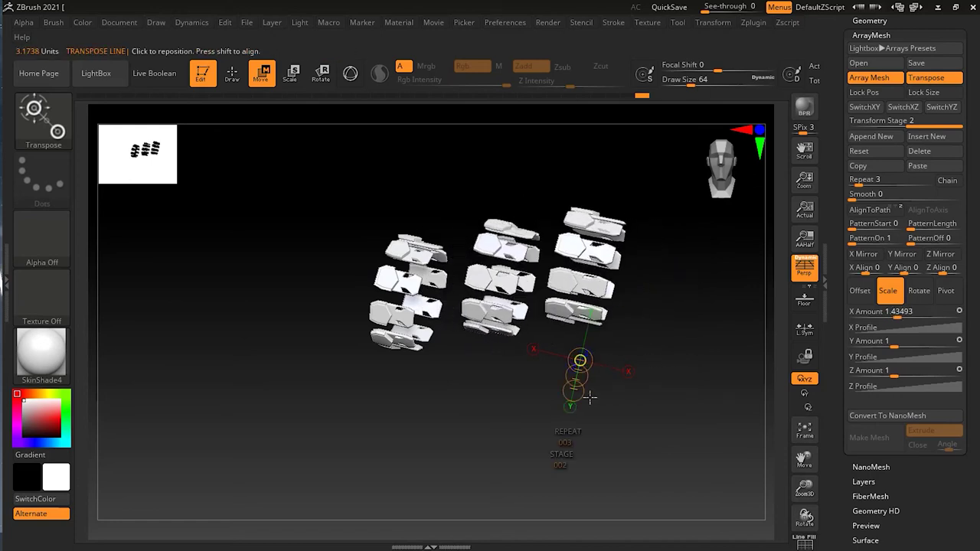
left_click_drag(573, 391, 406, 228)
left_click_drag(586, 446, 546, 365)
left_click_drag(458, 234, 404, 198)
left_click_drag(634, 326, 714, 366)
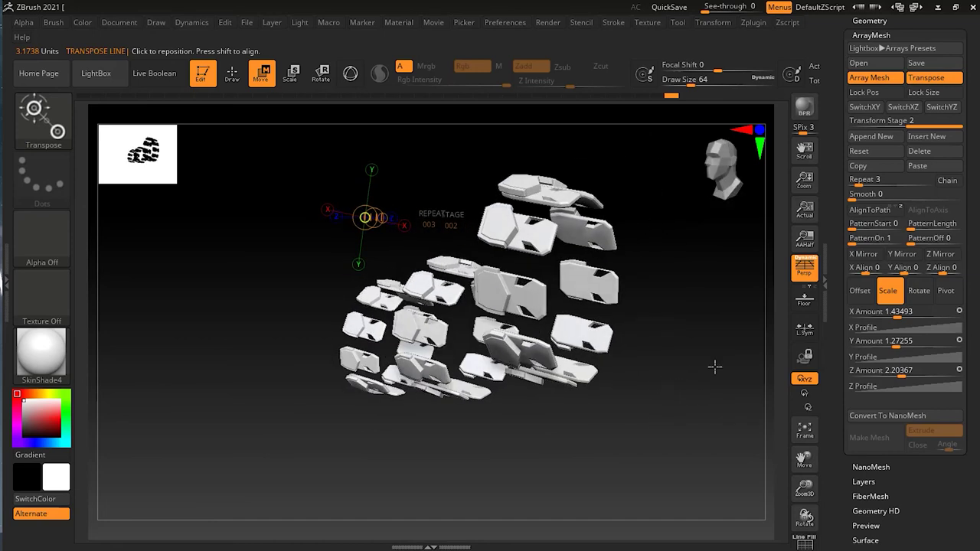
- Reset the second stage, and turn off ArrayMesh Transpose to return to Draw mode
left_click(859, 151)
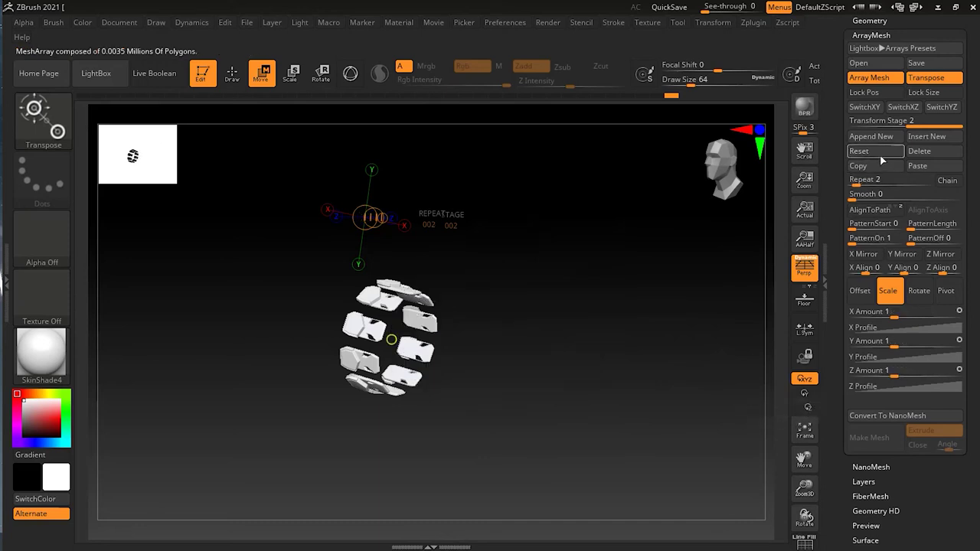
left_click(928, 81)
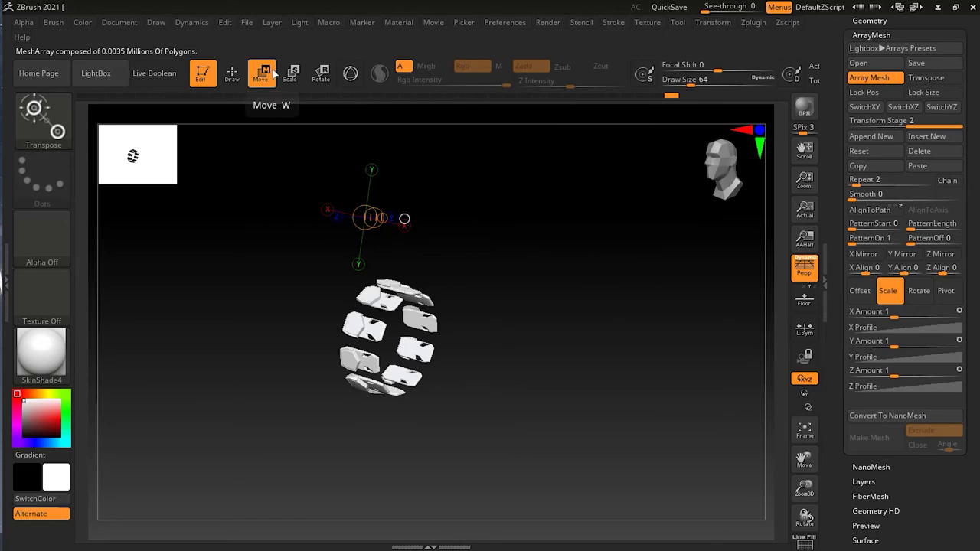
left_click(236, 77)
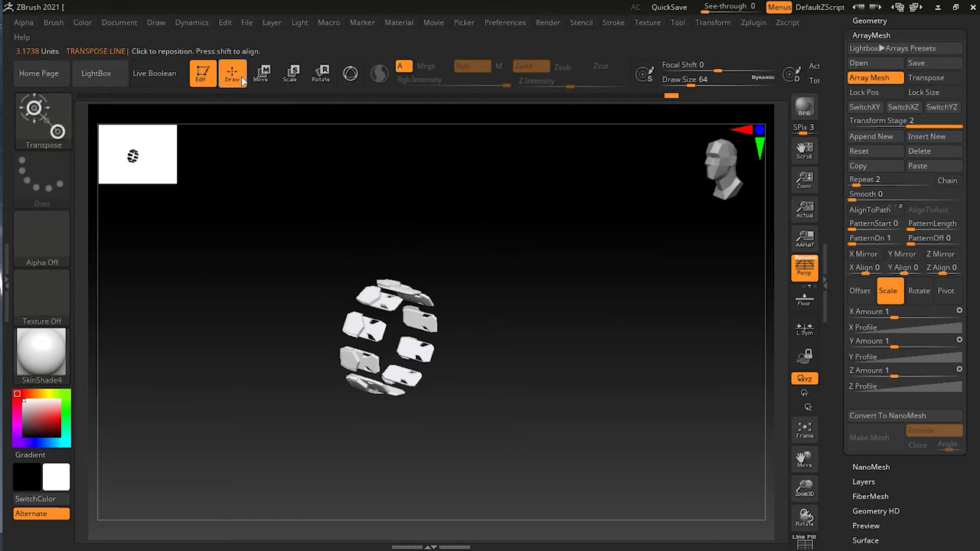
mouse_move(571, 332)
left_mouse_down()
mouse_move(527, 319)
mouse_move(719, 311)
mouse_move(671, 272)
mouse_move(655, 297)
mouse_move(671, 311)
mouse_move(604, 370)
mouse_move(606, 302)
mouse_move(674, 291)
mouse_move(658, 314)
left_mouse_up()
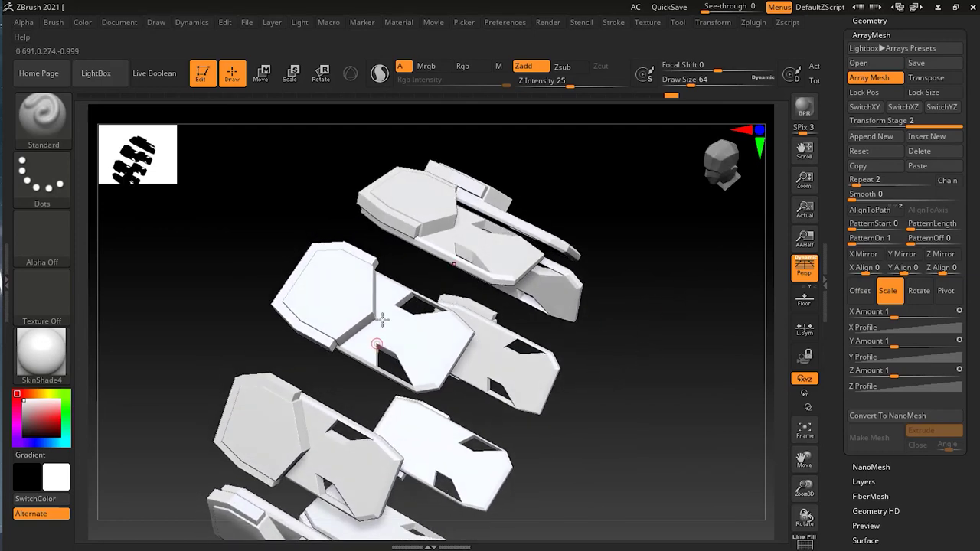
- Switch the array to Rotate mode and delete the second transform stage
left_click(918, 294)
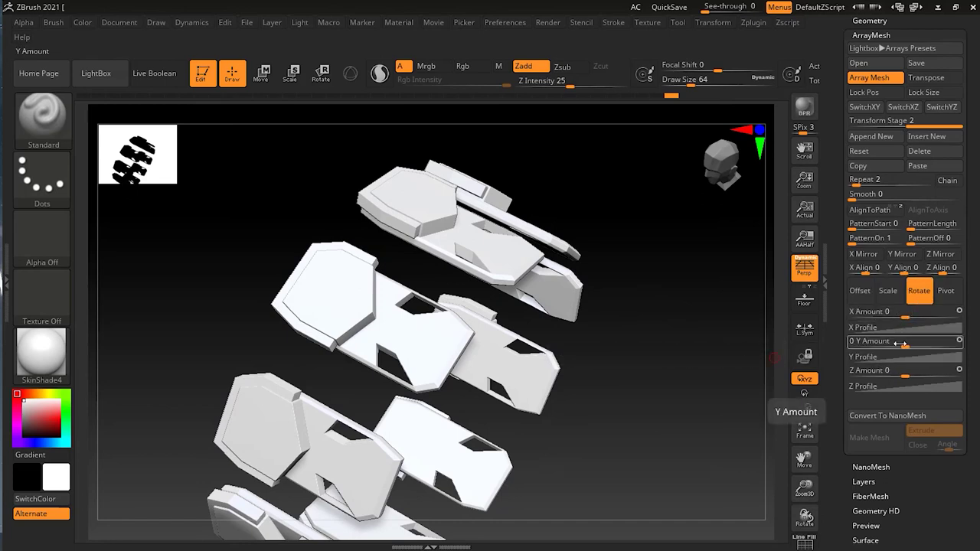
left_click(937, 154)
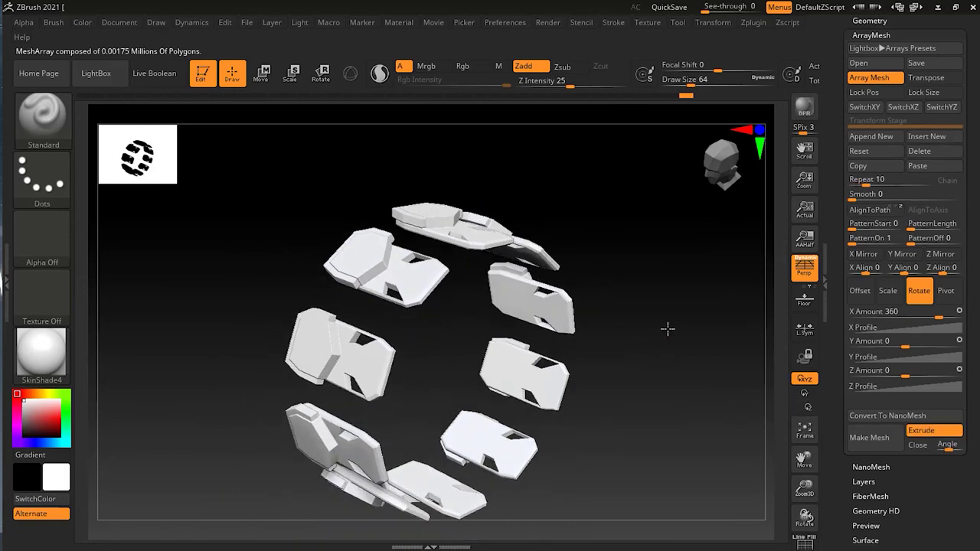
left_click(873, 178)
key("Return")
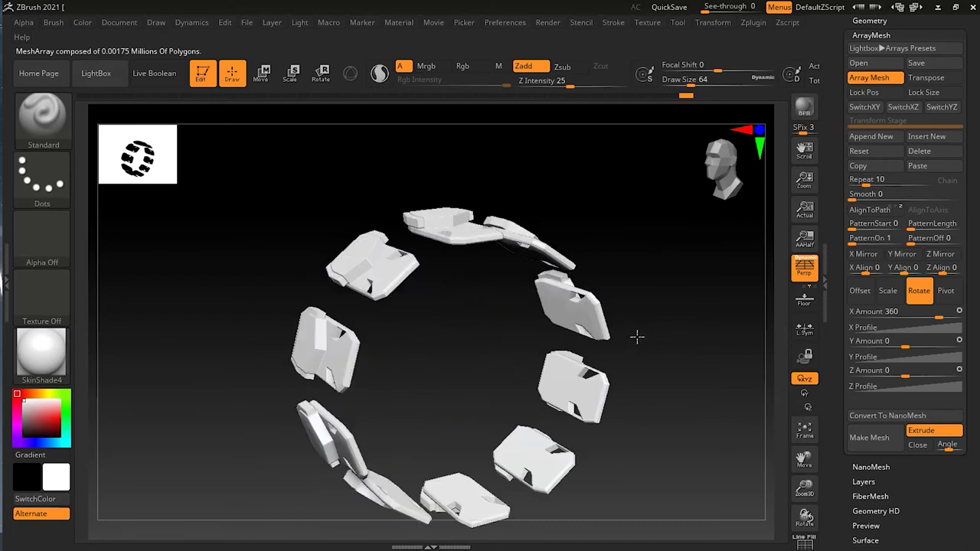
- Turn on the polyframe display to show the source panel's polygroups and wireframe up close
key("shift")
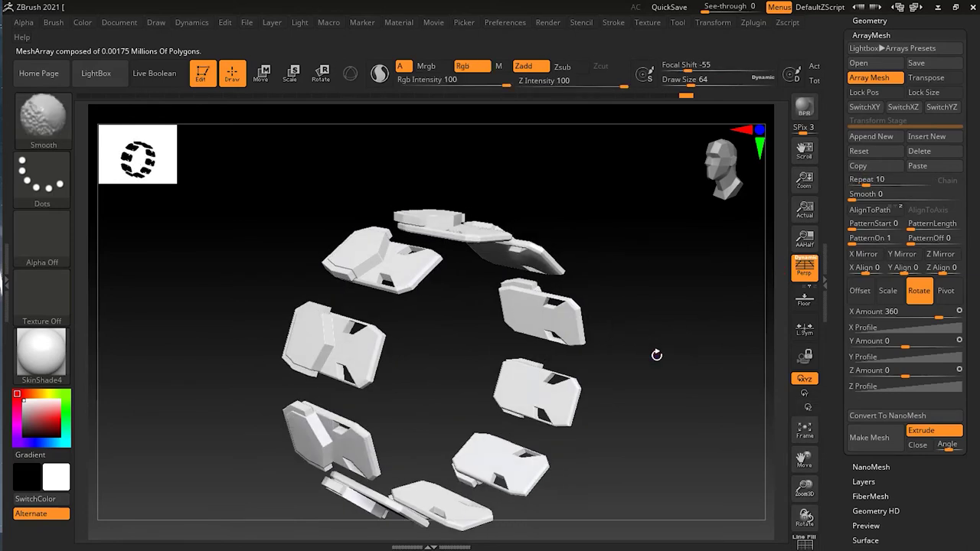
key("shift+f")
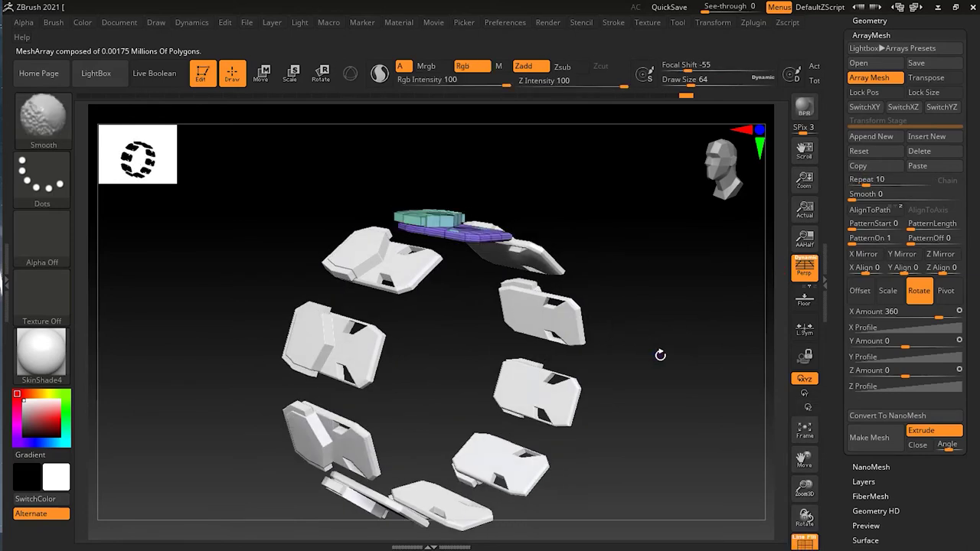
mouse_move(674, 306)
left_mouse_down()
mouse_move(667, 344)
mouse_move(656, 242)
mouse_move(762, 232)
mouse_move(579, 375)
mouse_move(564, 345)
mouse_move(570, 358)
left_mouse_up()
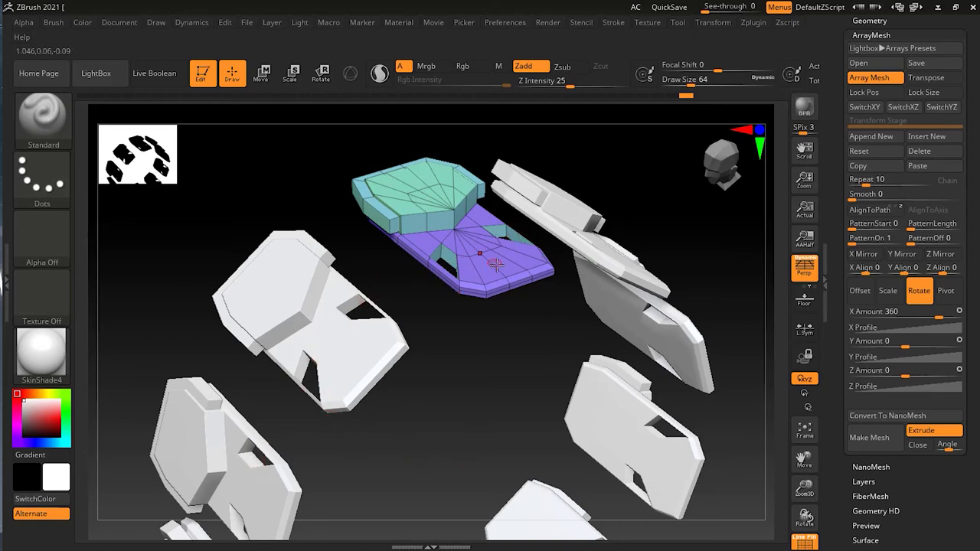
left_click_drag(508, 369, 481, 337)
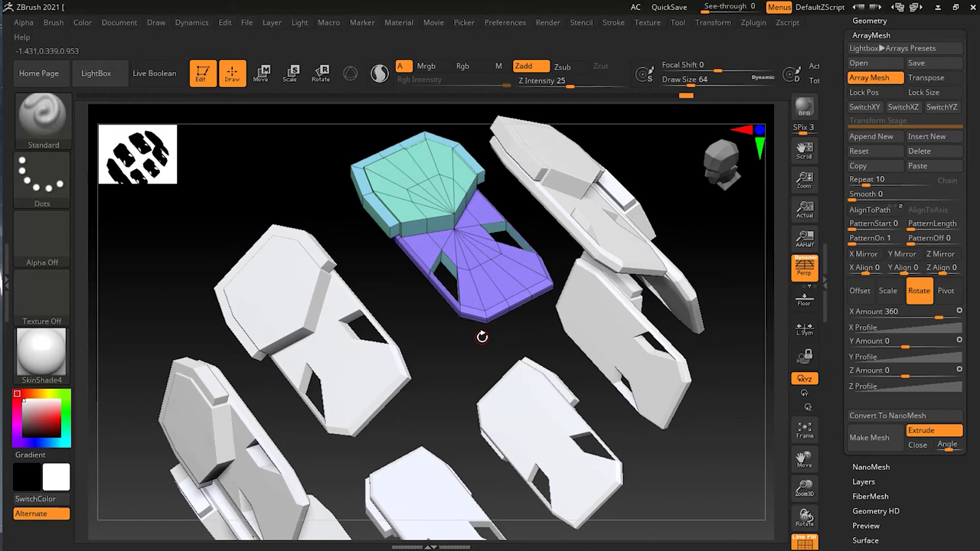
- Switch to the ZModeler brush with the QMesh polygon action targeting a single poly
key("b")
key("z")
key("m")
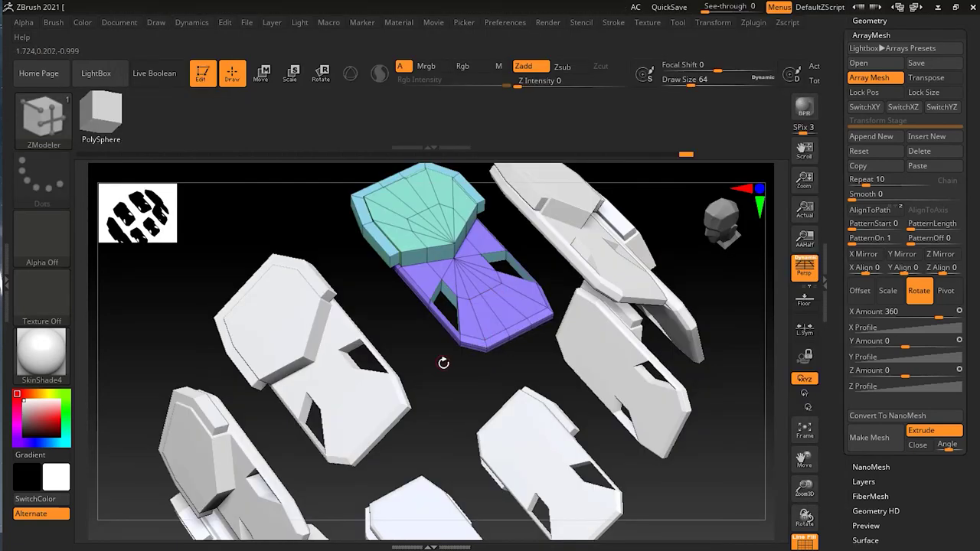
key("space")
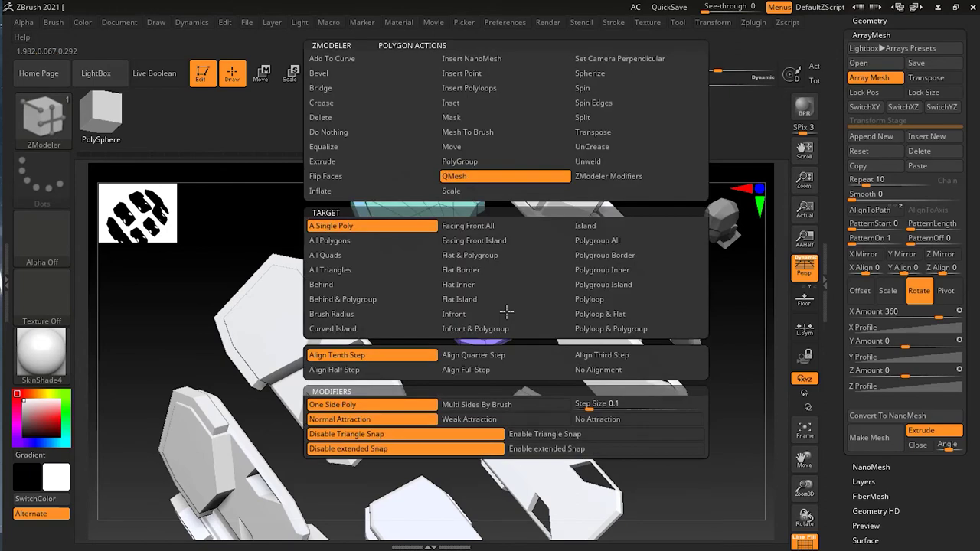
left_click(466, 178)
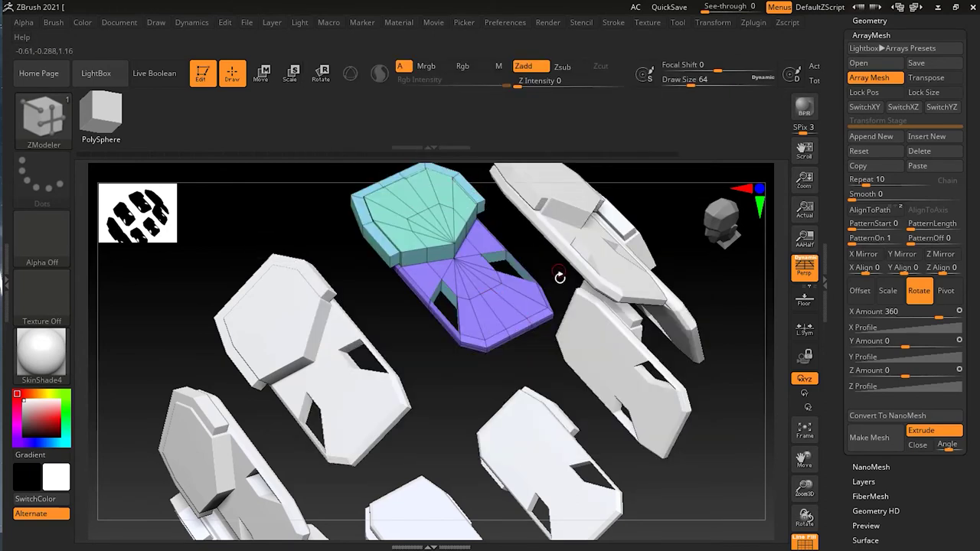
- QMesh one polygon through the source panel's purple plate to cut an extra opening, and check it across the ring
left_click_drag(511, 312, 512, 285)
left_click(509, 310)
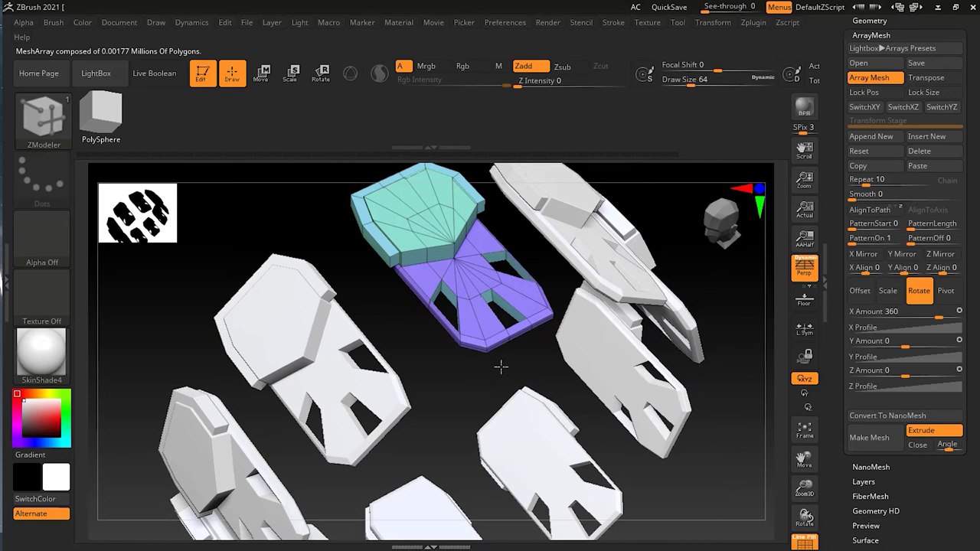
left_click_drag(506, 386, 477, 291)
left_click_drag(529, 366, 497, 306)
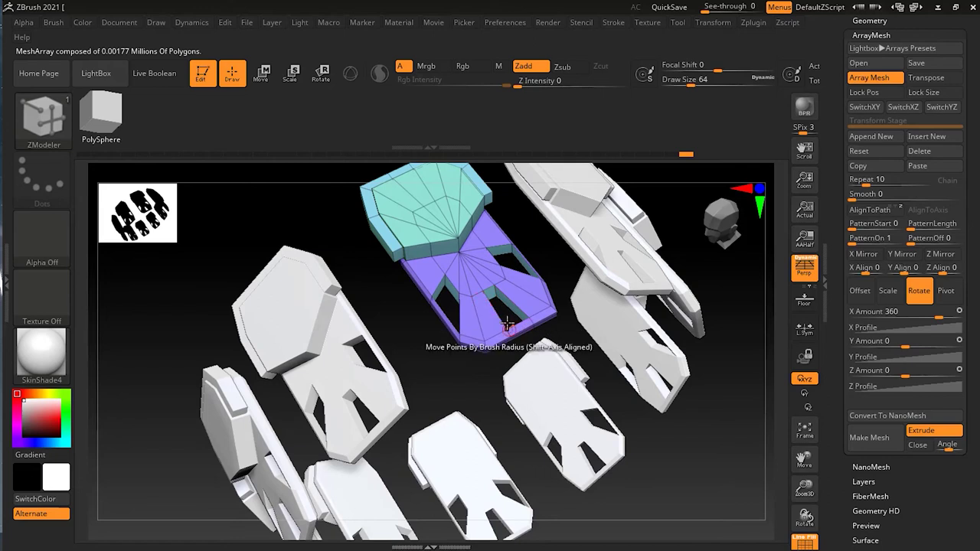
left_click_drag(562, 325, 553, 264)
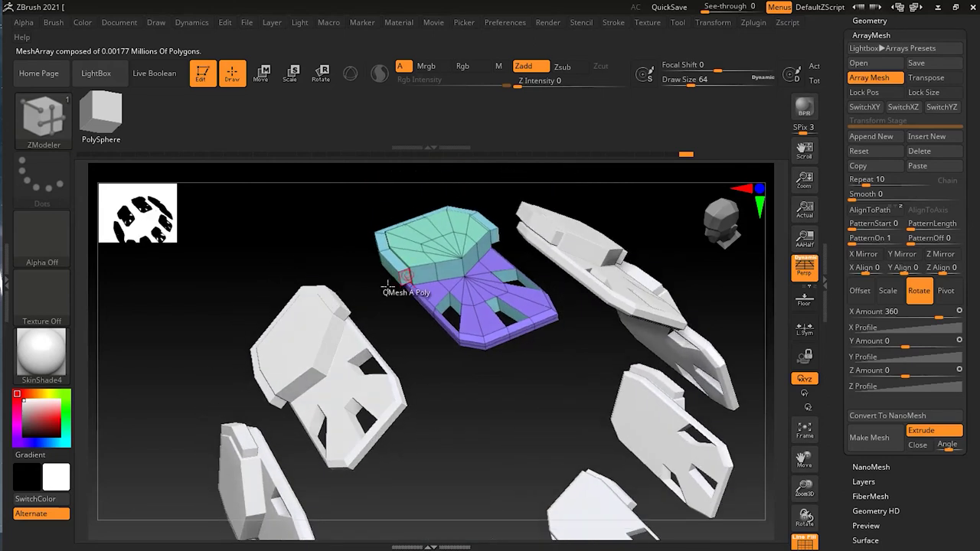
mouse_move(464, 402)
left_mouse_down()
mouse_move(471, 430)
mouse_move(475, 398)
left_mouse_up()
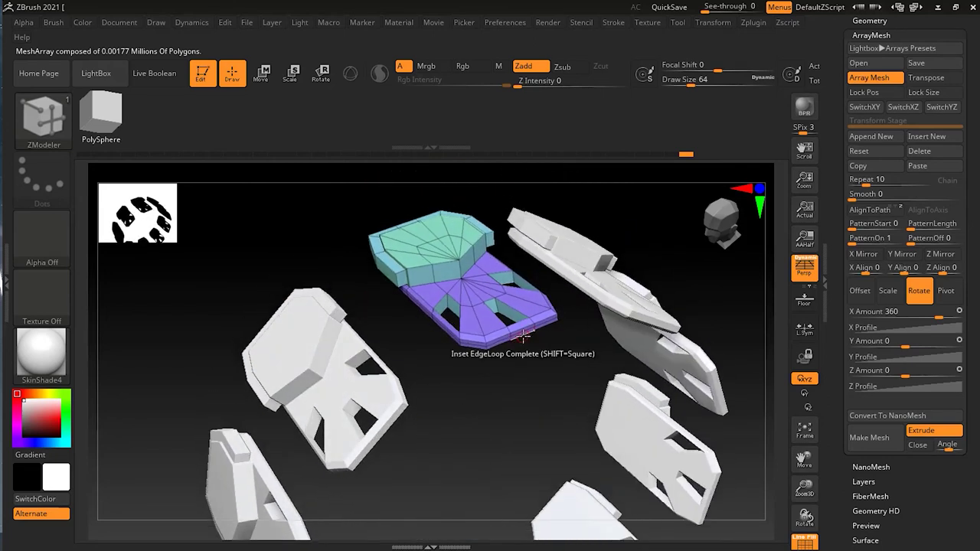
left_click_drag(523, 326, 533, 345)
mouse_move(521, 399)
left_mouse_down()
mouse_move(524, 429)
mouse_move(509, 453)
mouse_move(475, 400)
mouse_move(544, 395)
mouse_move(507, 387)
left_mouse_up()
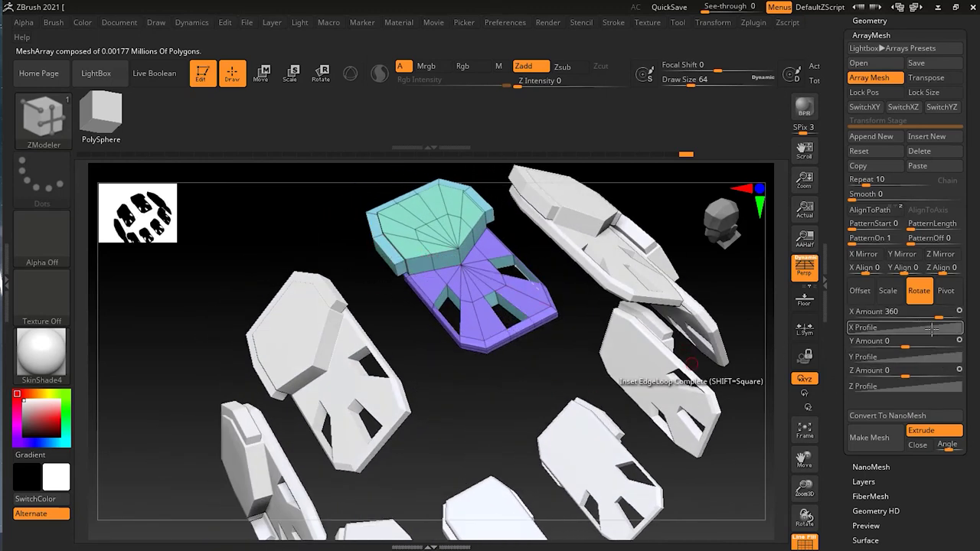
- Try raising the array's X rotation to 440 and undo it
left_click_drag(938, 316, 940, 318)
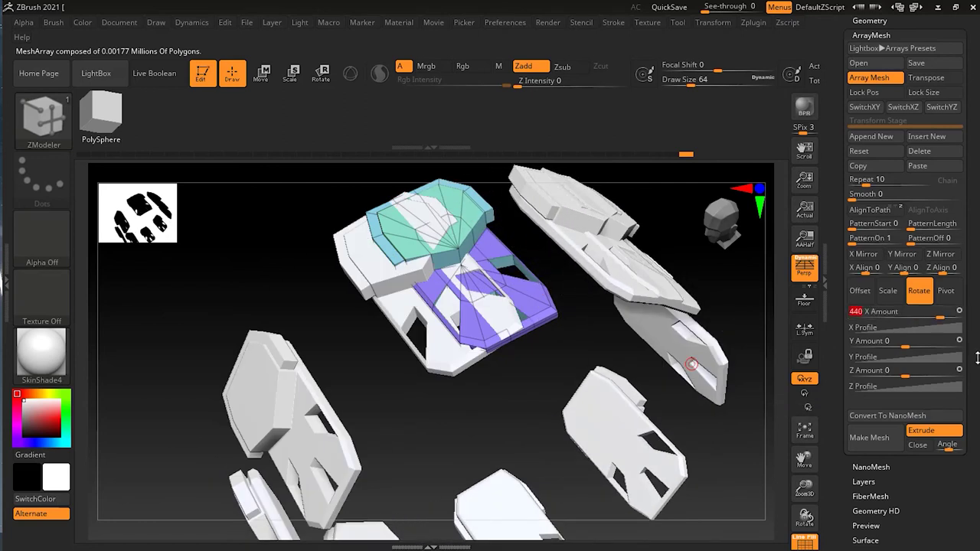
key("ctrl+z")
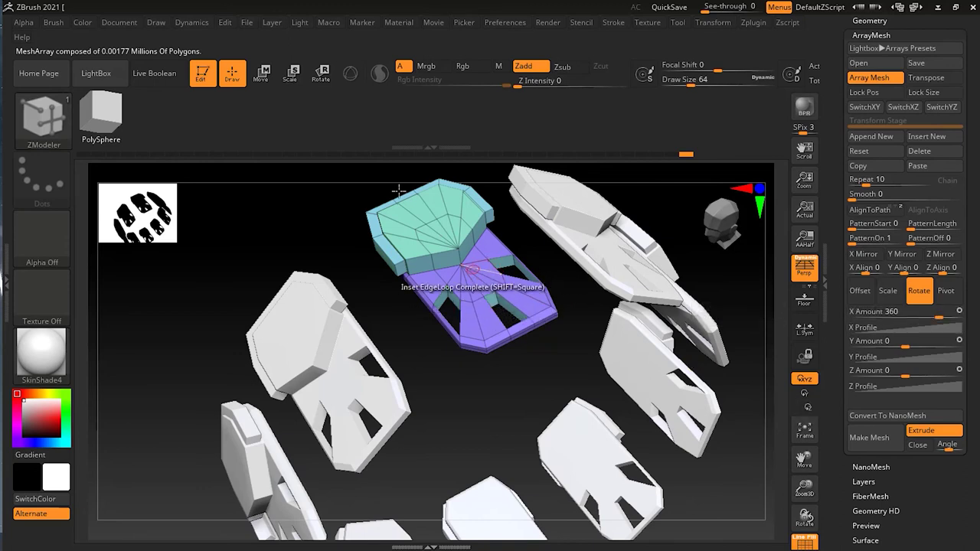
- Rotate the source panel freehand with the Gizmo 3D to reorient the whole array, and return to Draw mode
left_click(322, 73)
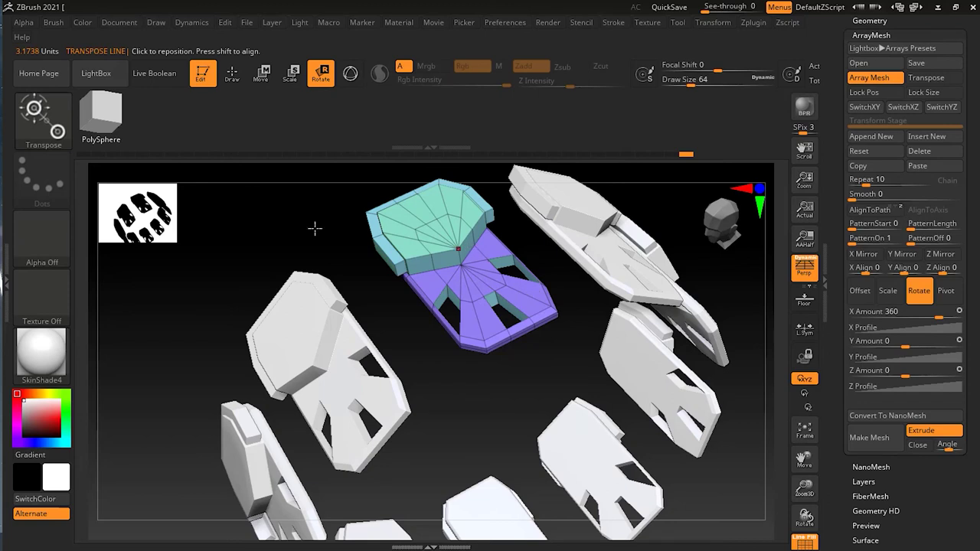
left_click_drag(578, 341, 369, 360, "alt")
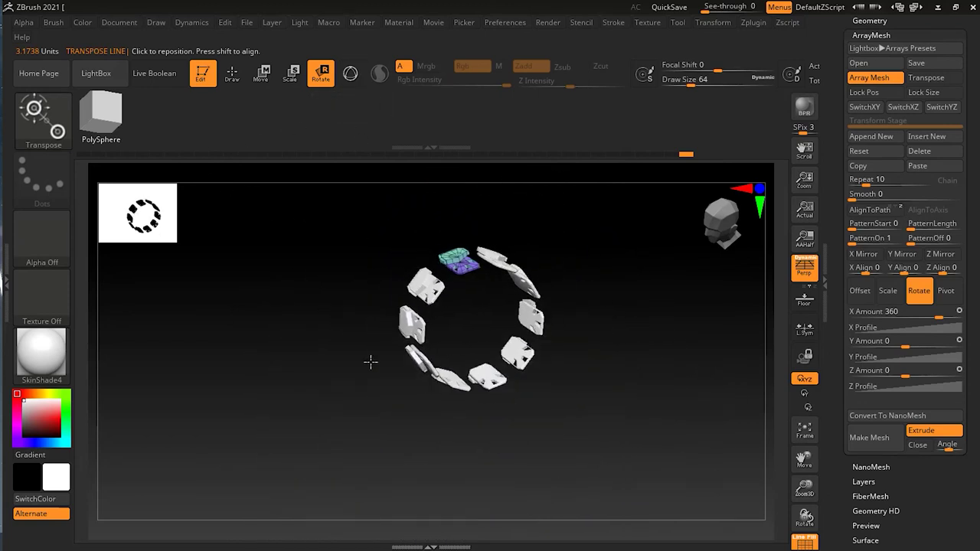
left_click_drag(491, 281, 499, 348, "alt")
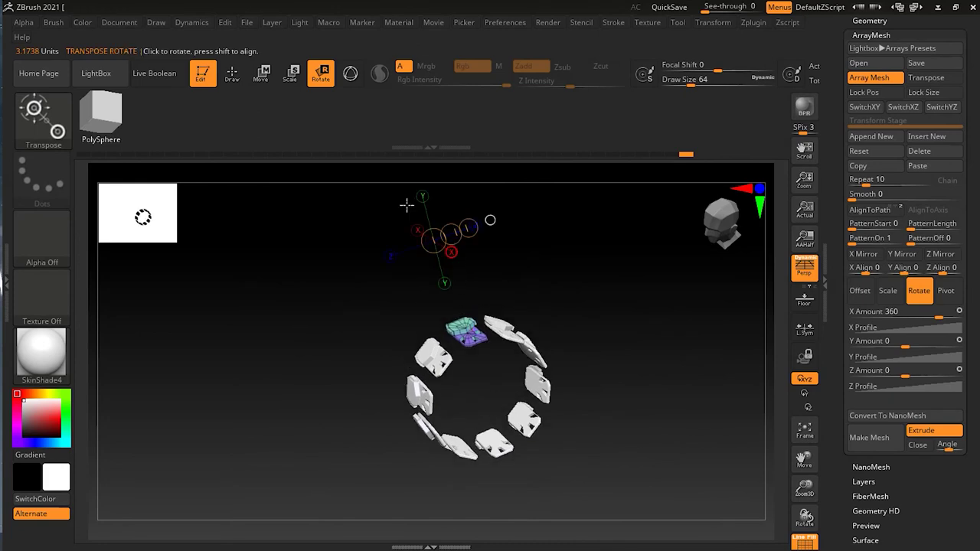
left_click(350, 74)
scroll(623, 276, "up", 5)
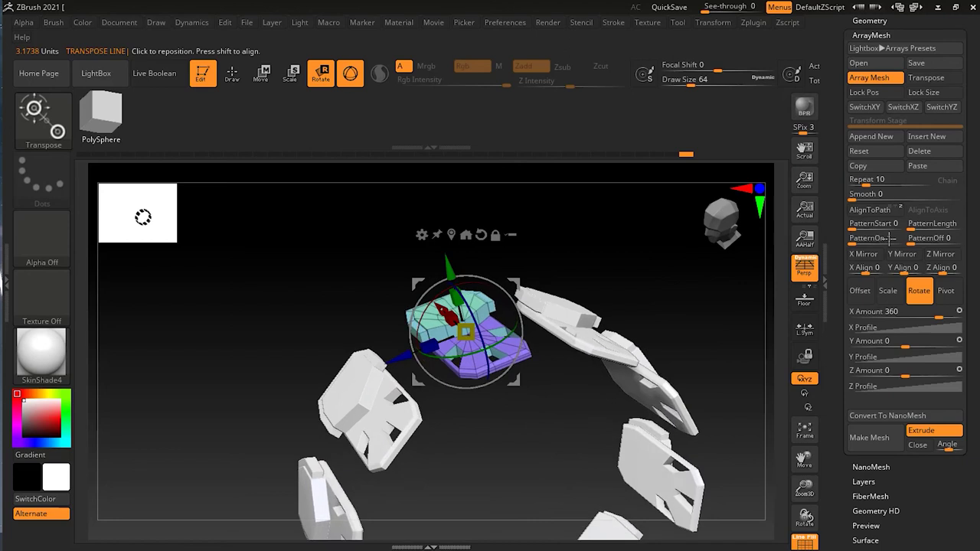
left_click_drag(888, 239, 953, 241, "alt")
left_click_drag(426, 306, 472, 291)
left_click_drag(615, 339, 601, 363)
right_click_drag(602, 363, 310, 461, "ctrl")
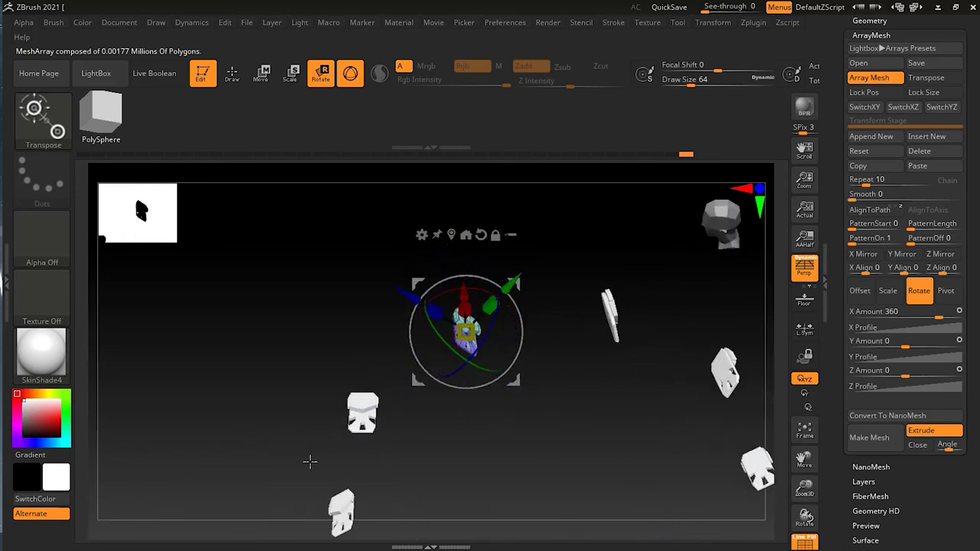
left_click(232, 76)
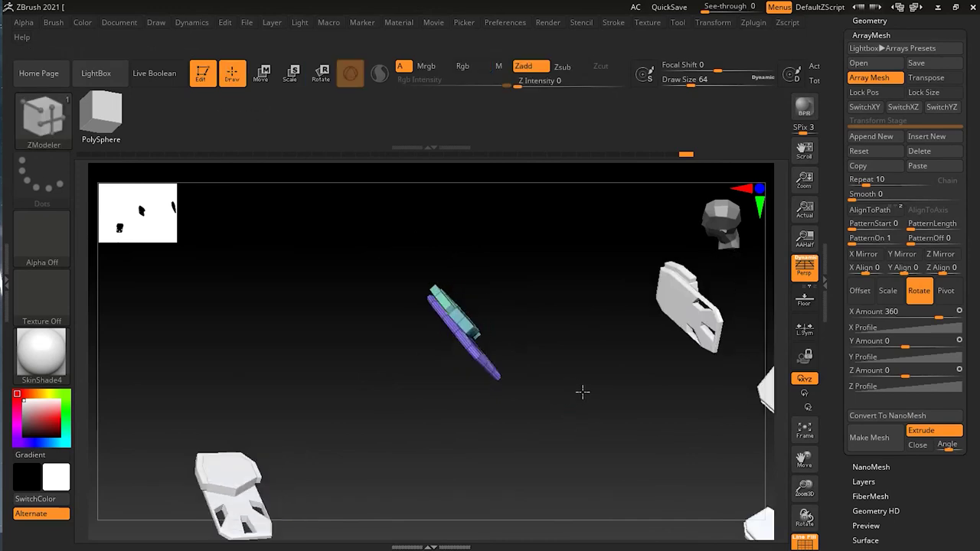
- Try raising the array's X rotation amount to 525 and undo the change
left_click_drag(622, 376, 561, 390)
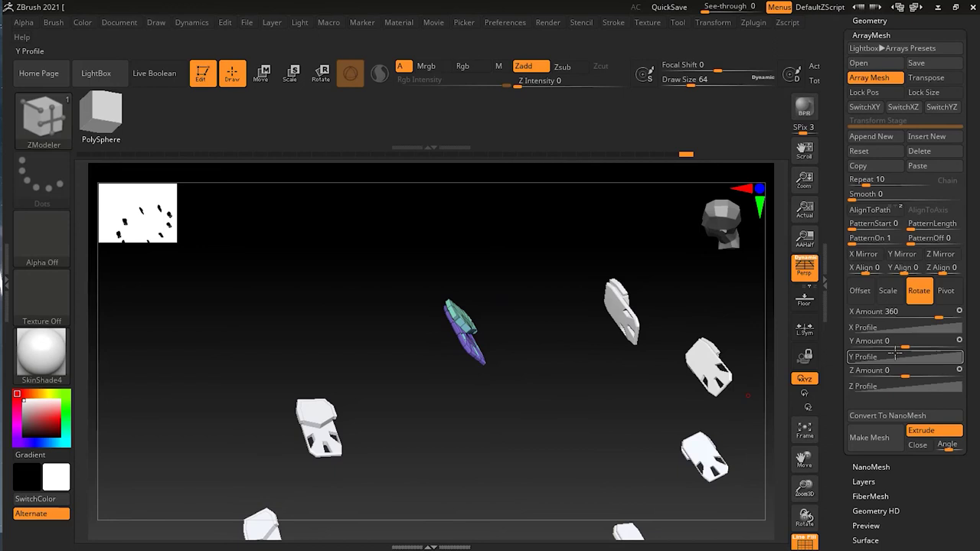
left_click(888, 291)
left_click(860, 291)
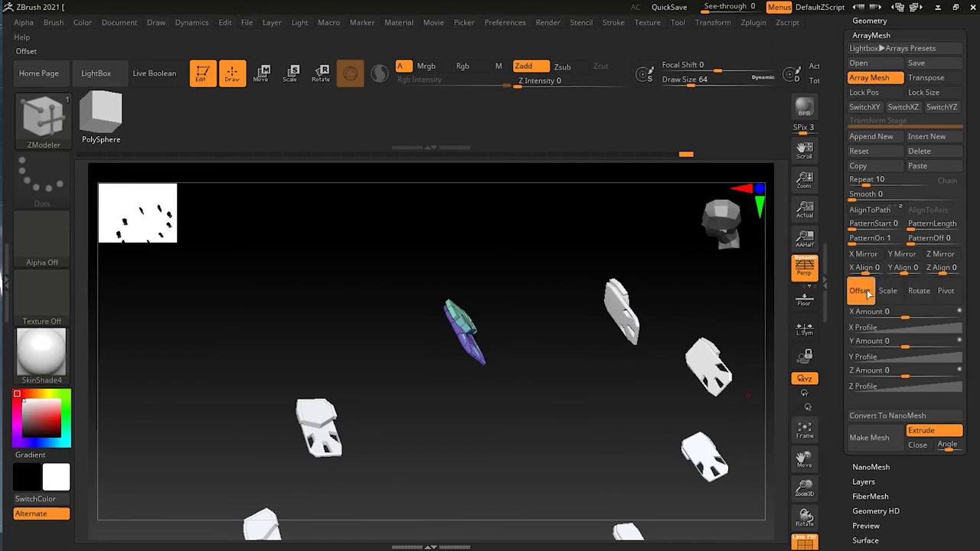
left_click(915, 291)
left_click_drag(935, 316, 941, 317)
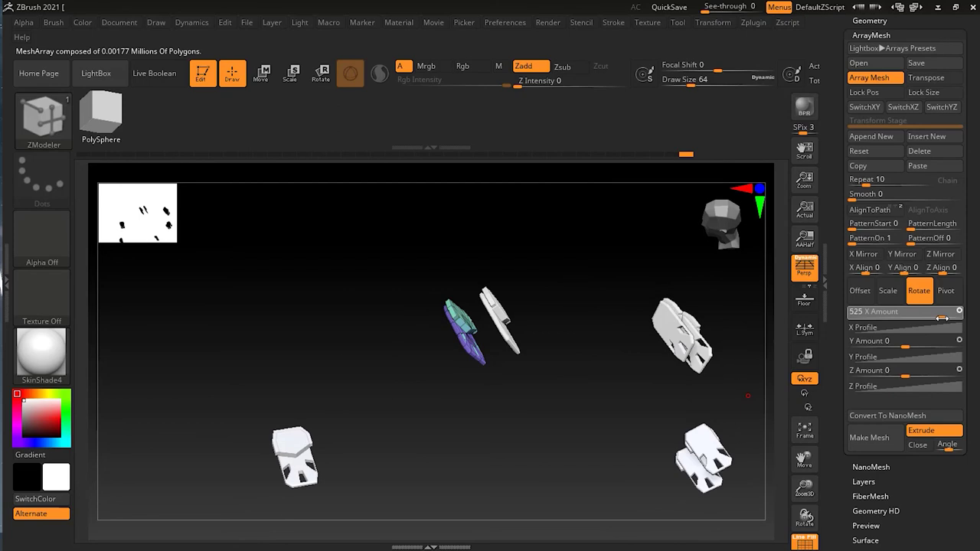
key("ctrl+z")
key("ctrl+z")
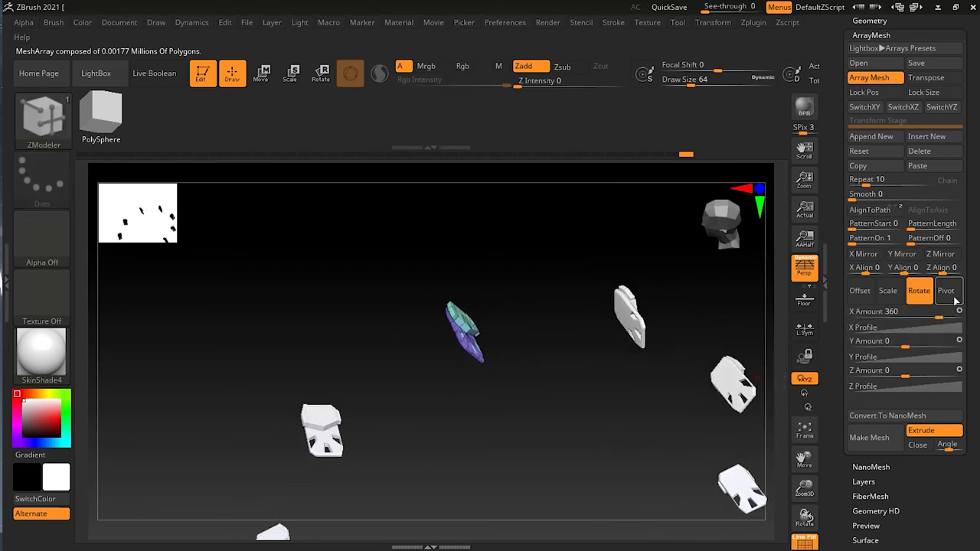
- Set the array's pivot Y amount to 1.96345 to pull the repeated panels into a tighter ring
left_click(947, 291)
left_click_drag(939, 340, 929, 347)
mouse_move(681, 388)
left_mouse_down()
mouse_move(681, 339)
mouse_move(631, 338)
mouse_move(678, 390)
left_mouse_up()
left_click_drag(651, 354, 724, 357)
mouse_move(583, 439)
left_mouse_down()
mouse_move(567, 451)
mouse_move(604, 438)
mouse_move(592, 450)
left_mouse_up()
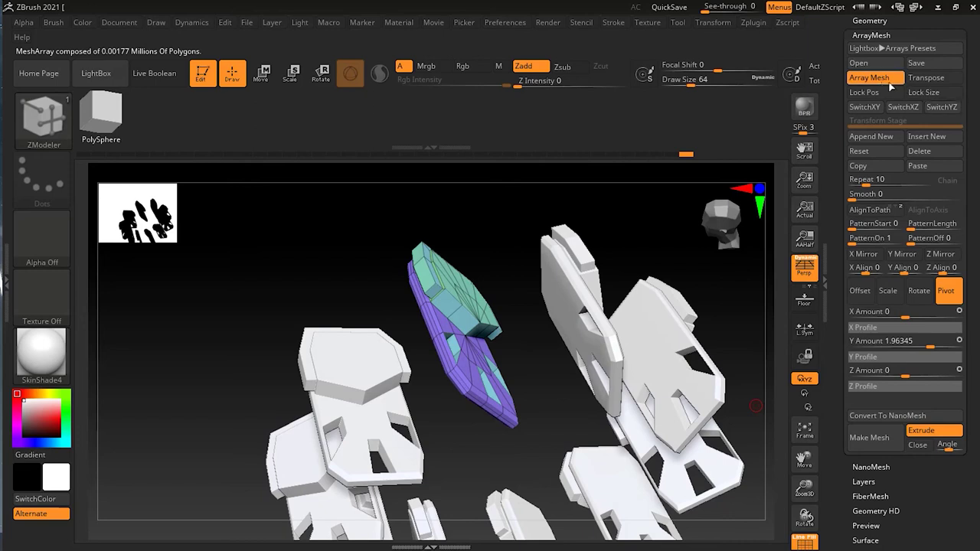
- Mark the two polygons flanking the end opening on the front of the source panel's purple plate as a temporary polygroup
left_click_drag(553, 415, 498, 461)
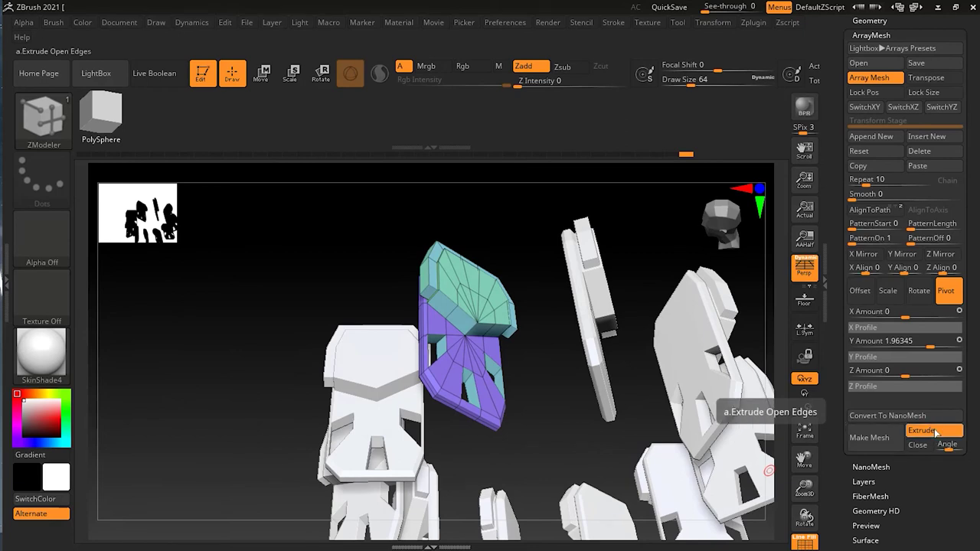
left_click_drag(580, 449, 557, 456)
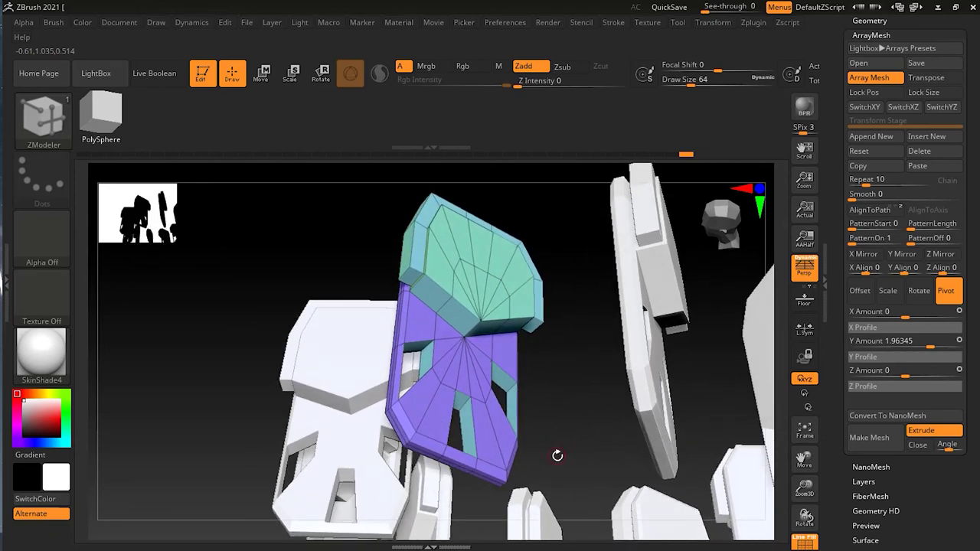
left_click(437, 414)
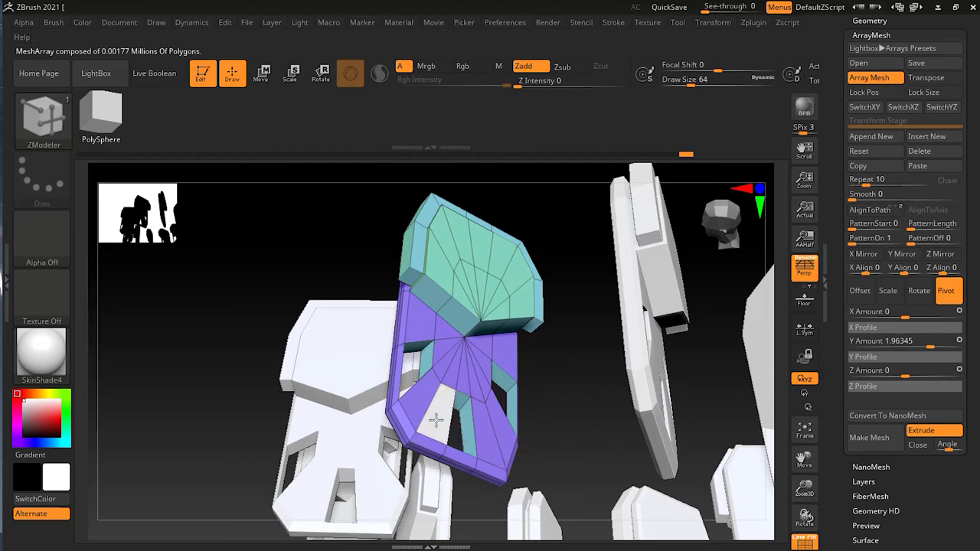
left_click(487, 437)
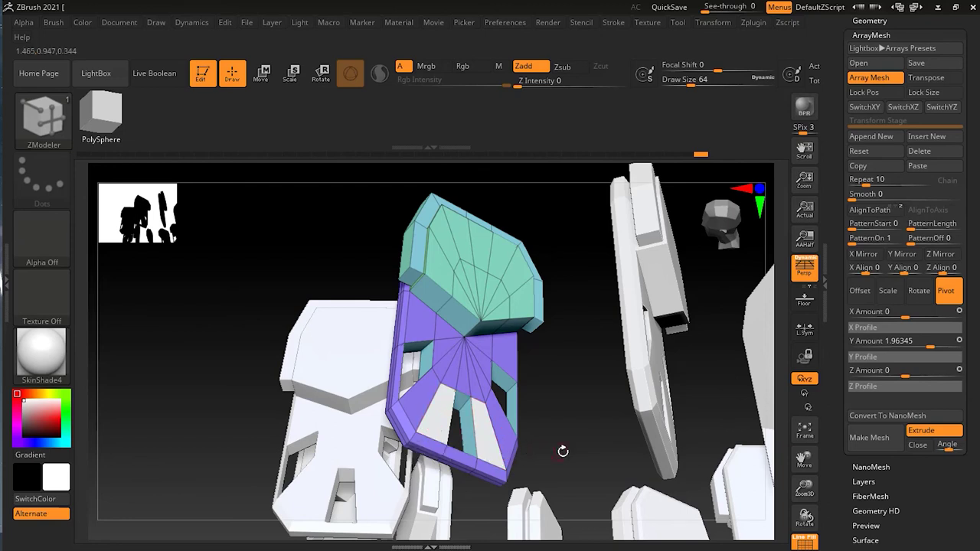
- Mark the matching polygon on the back of the source panel's purple plate, and undo the stray polygon edit beside it
left_click_drag(562, 424, 452, 417)
left_click_drag(552, 456, 630, 418)
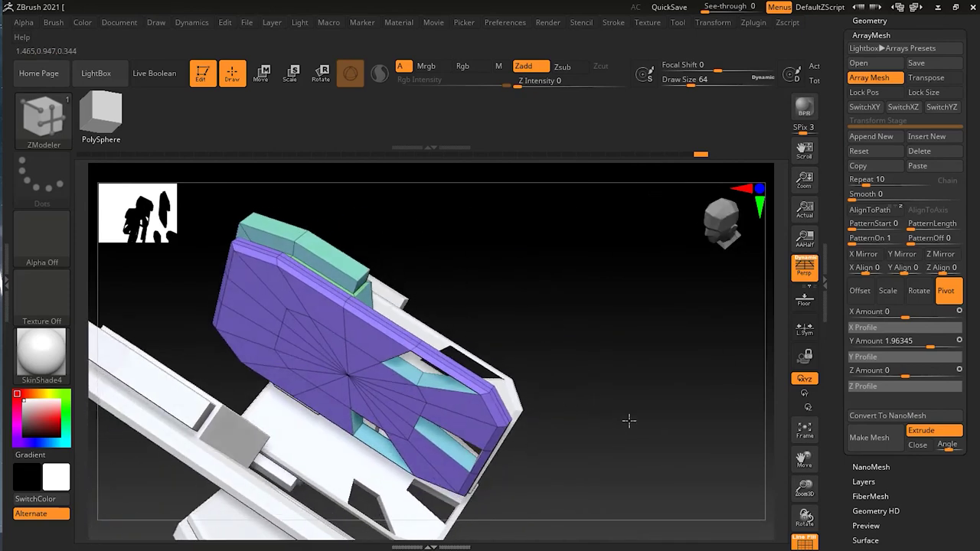
left_click(452, 470)
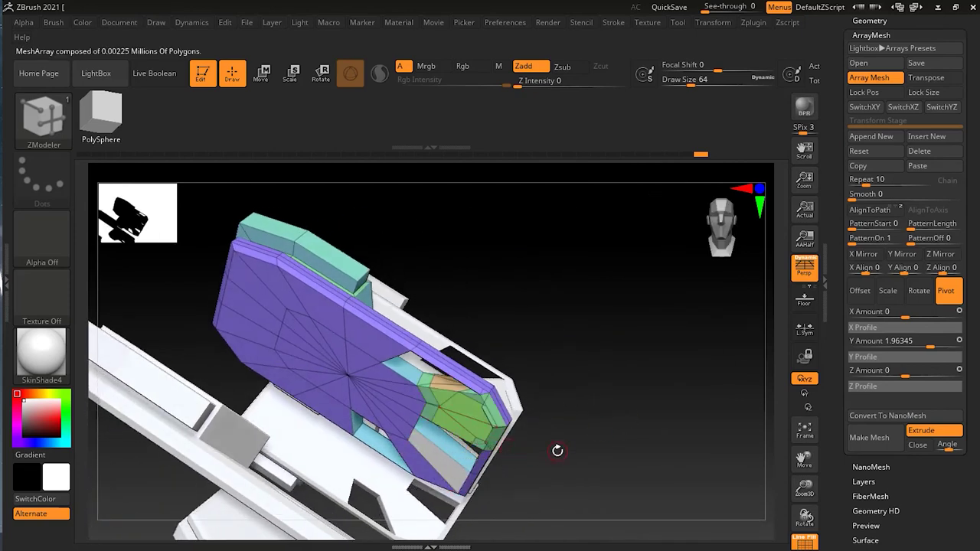
key("ctrl+z")
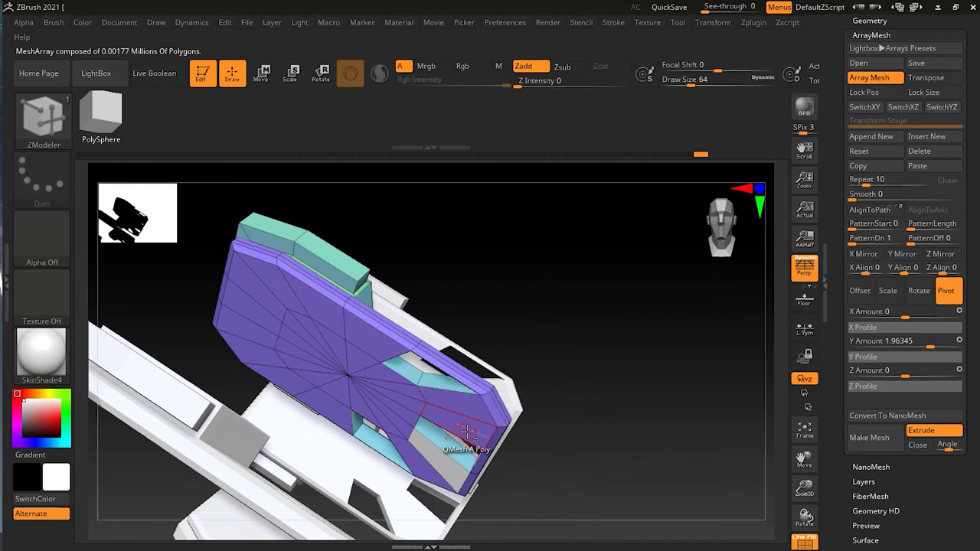
- Convert the array to a mesh with Extrude on and Close off, inspect the connecting bars, and undo the conversion
left_click_drag(656, 463, 448, 486)
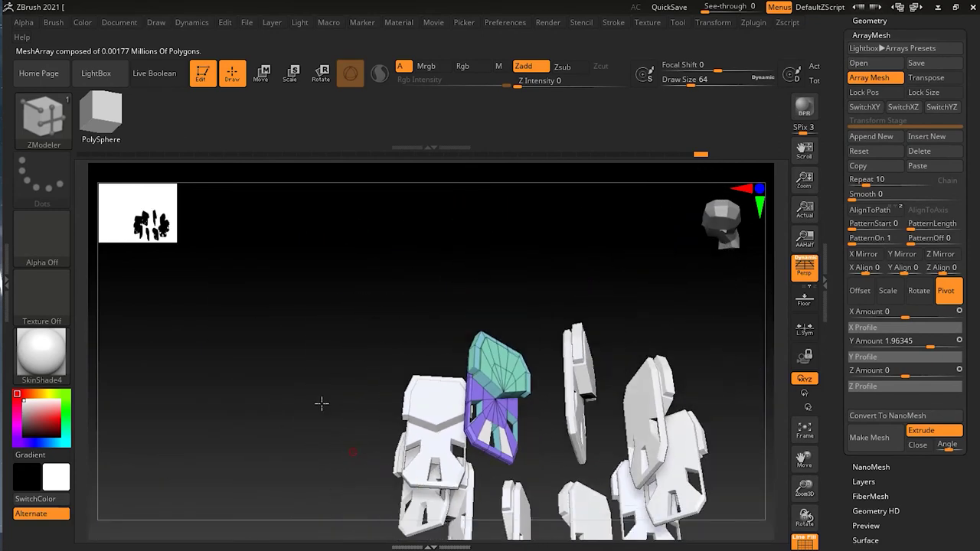
left_click_drag(321, 403, 698, 417)
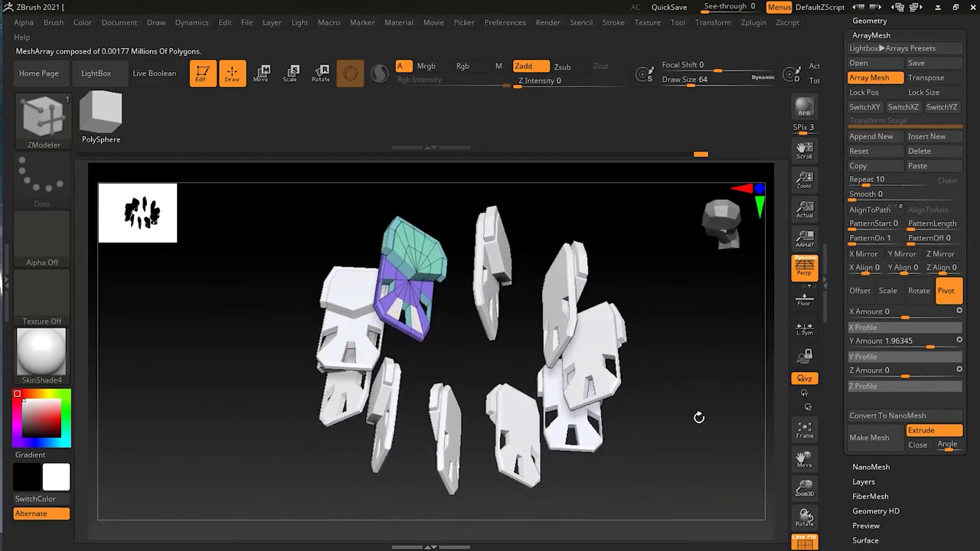
left_click(883, 445)
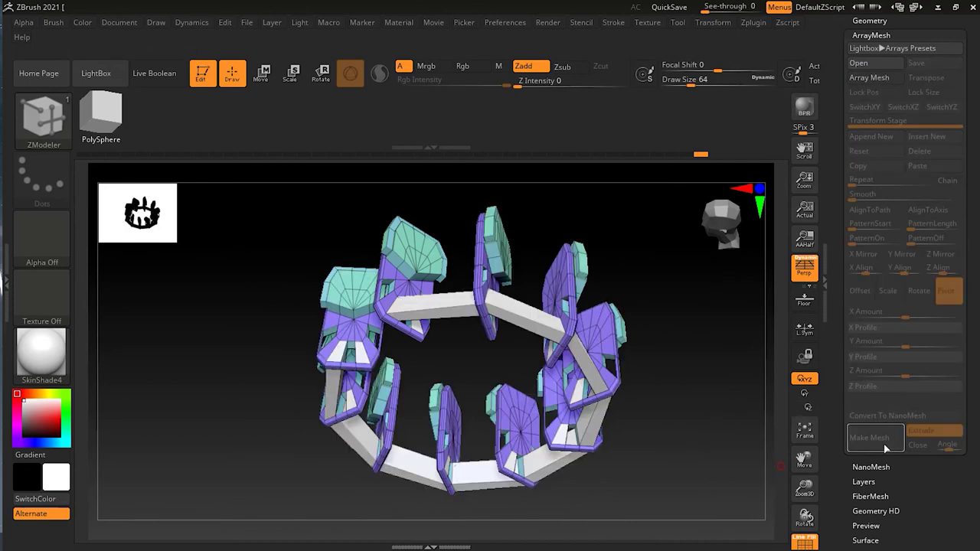
left_click_drag(711, 427, 754, 405)
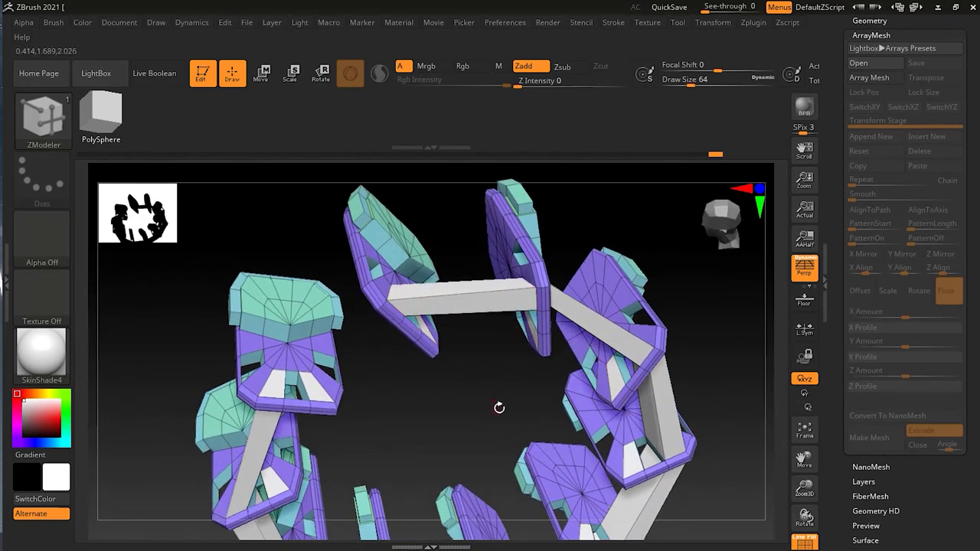
mouse_move(724, 443)
left_mouse_down()
mouse_move(750, 416)
mouse_move(736, 433)
left_mouse_up()
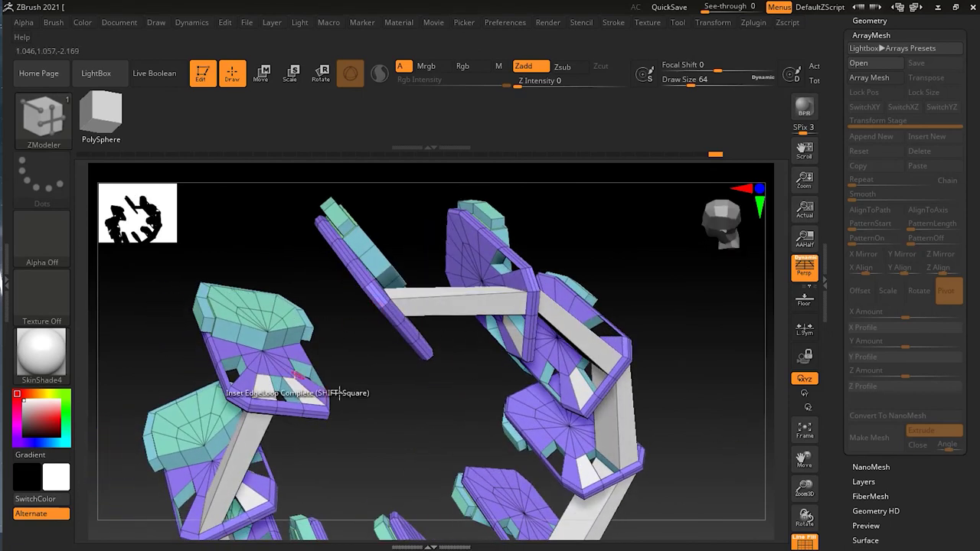
mouse_move(308, 387)
left_mouse_down()
mouse_move(397, 432)
mouse_move(400, 406)
mouse_move(429, 406)
mouse_move(429, 429)
mouse_move(383, 405)
mouse_move(406, 398)
mouse_move(389, 407)
left_mouse_up()
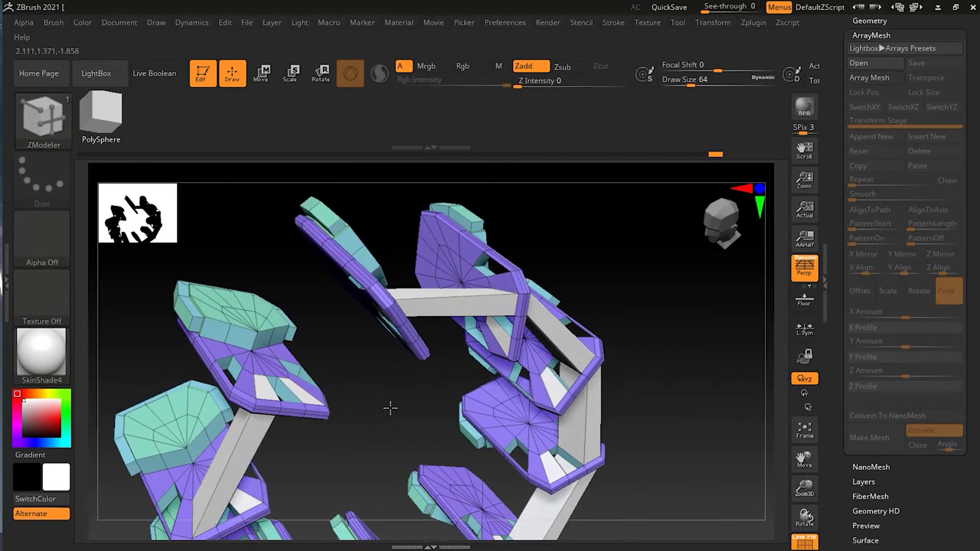
key("ctrl")
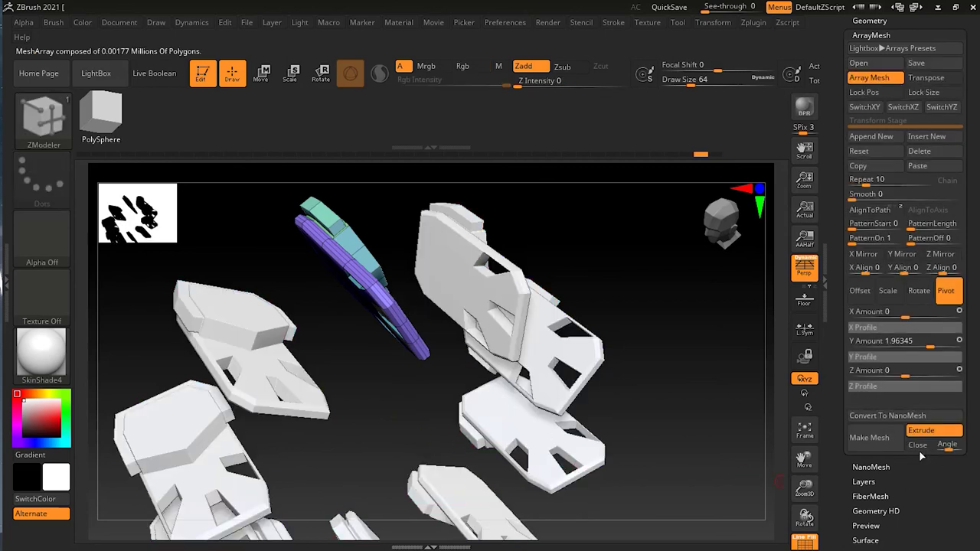
- Turn on Close alongside Extrude, convert the array to a mesh again, and inspect the bars around the ring
left_click_drag(673, 400, 655, 425)
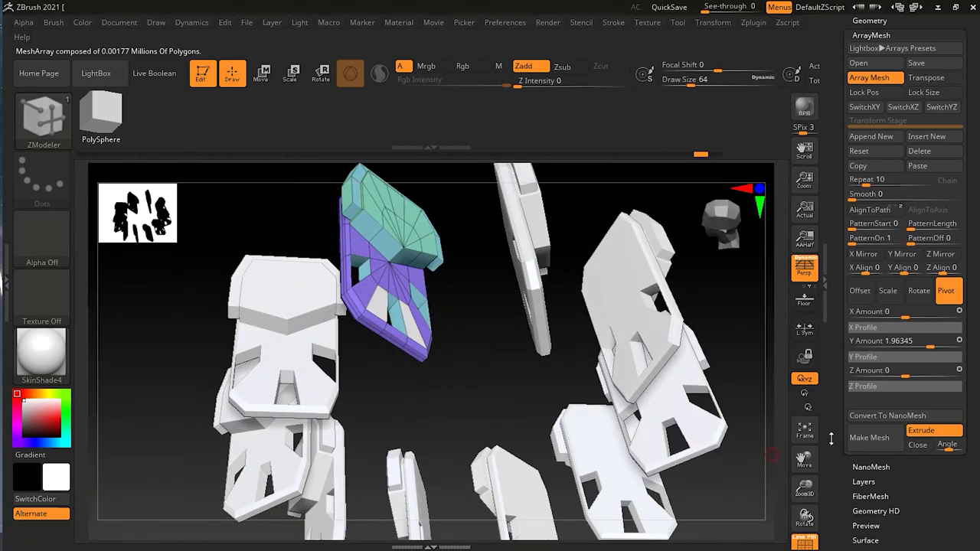
left_click(918, 447)
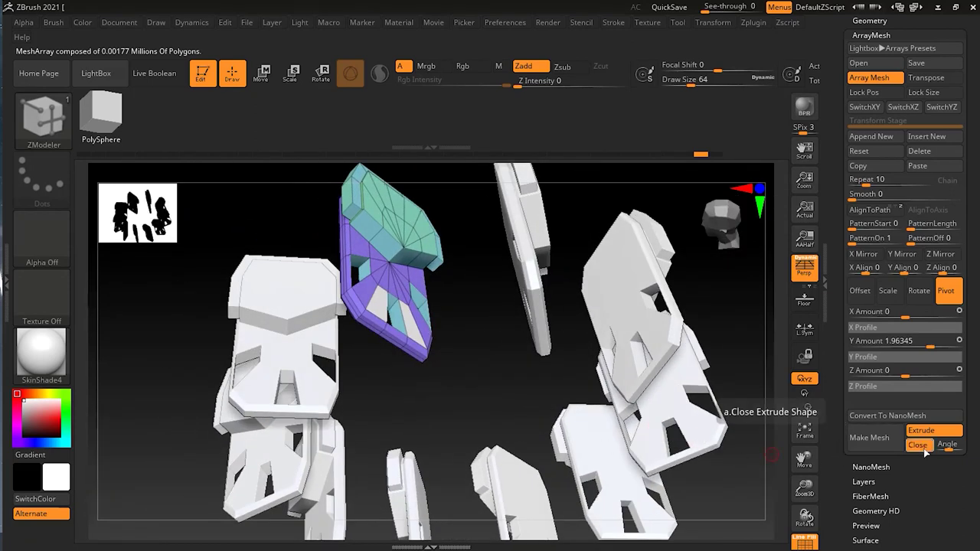
left_click(875, 446)
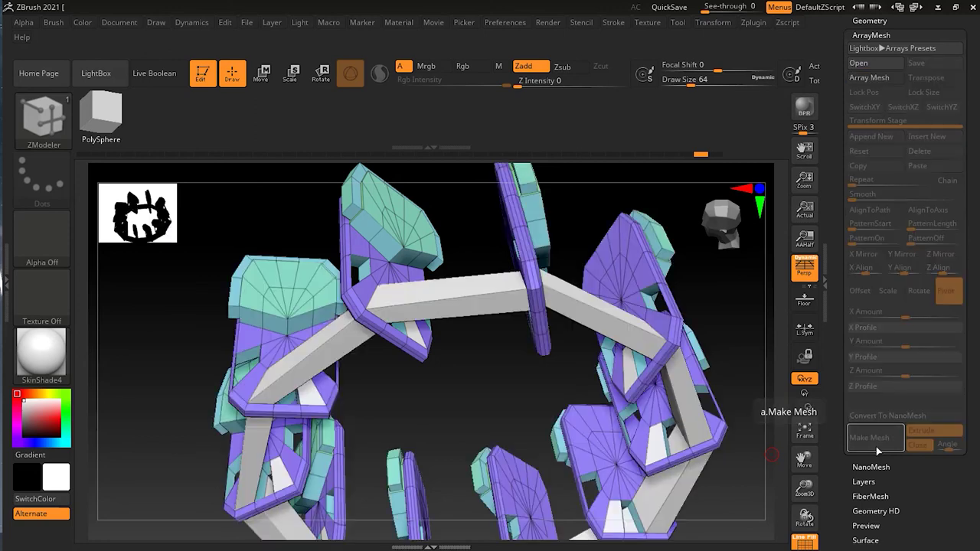
left_click_drag(492, 401, 617, 326)
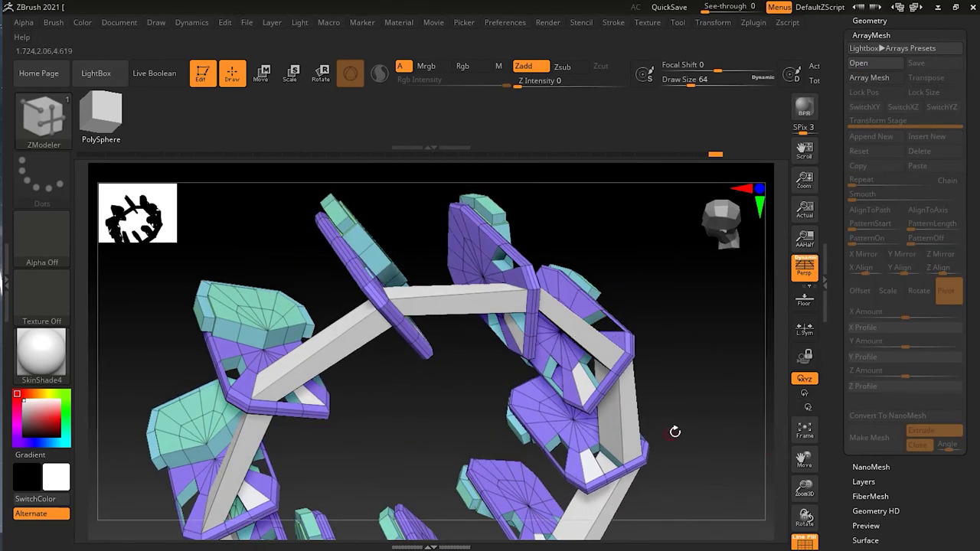
left_click_drag(720, 410, 695, 430)
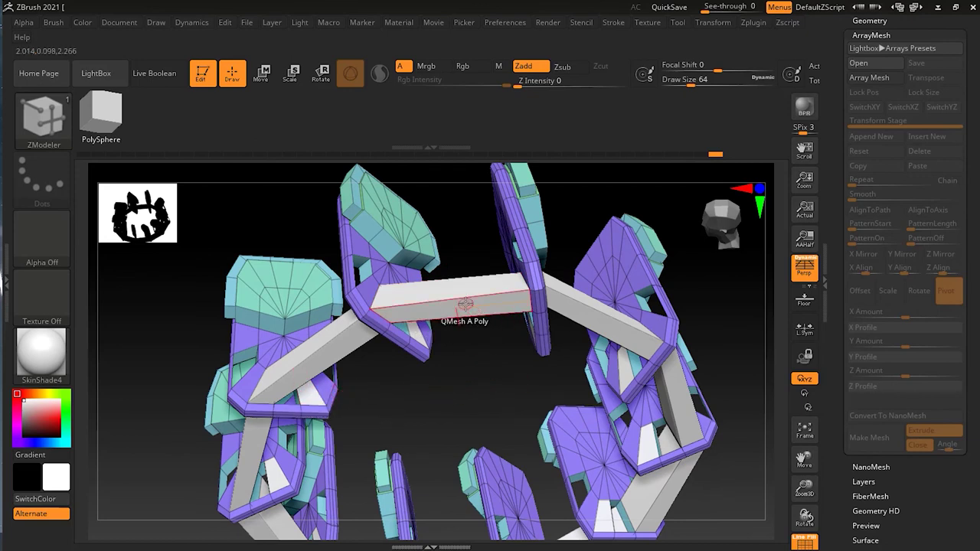
left_click_drag(499, 358, 649, 337)
left_click_drag(552, 322, 691, 300, "alt")
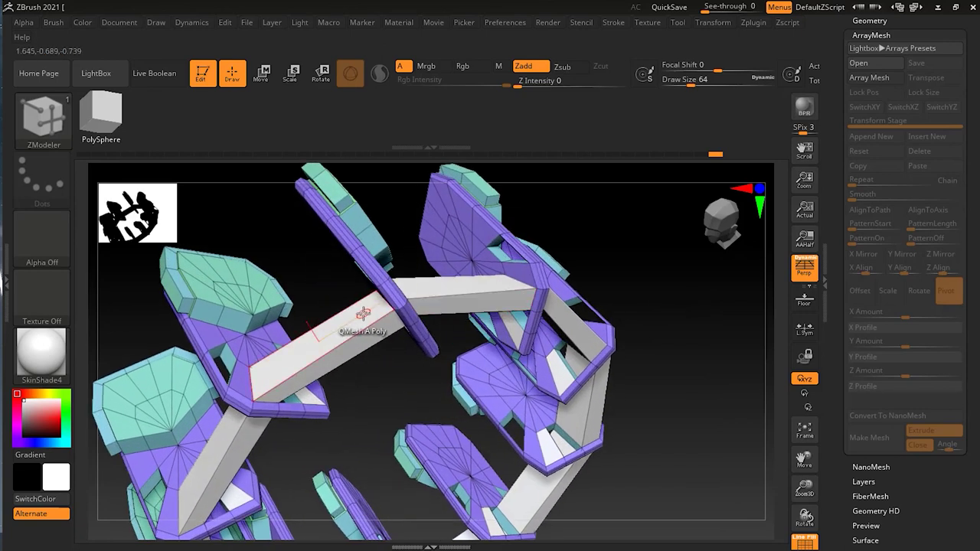
- Switch the ZModeler polygon action to Extrude with a single poly target, test it on a ring panel, and undo the test
key("space")
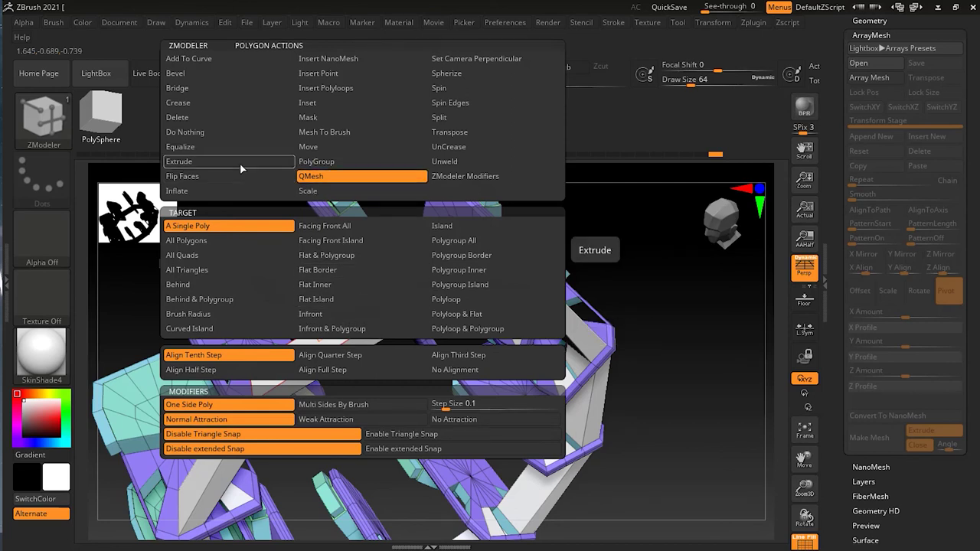
left_click(182, 160)
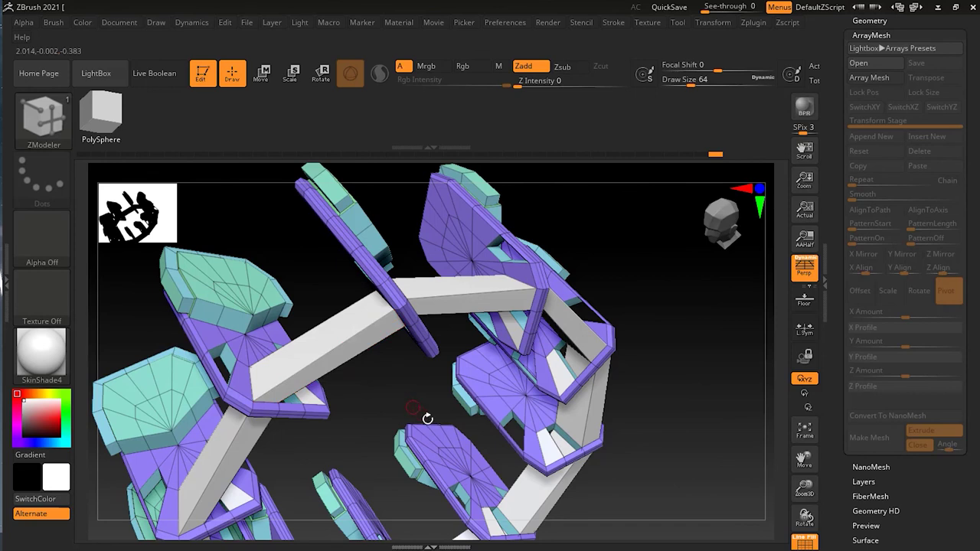
mouse_move(450, 422)
left_mouse_down()
mouse_move(465, 408)
mouse_move(440, 437)
left_mouse_up()
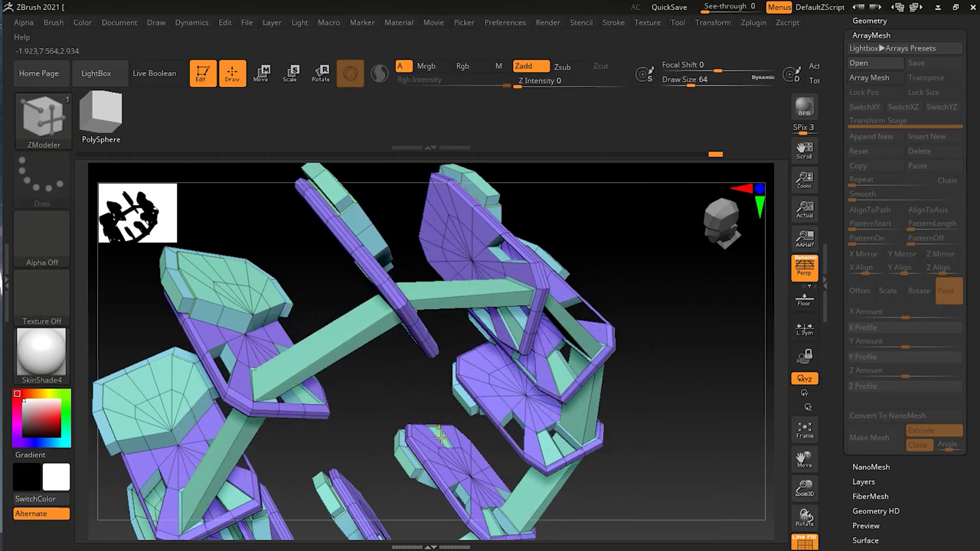
key("ctrl+z")
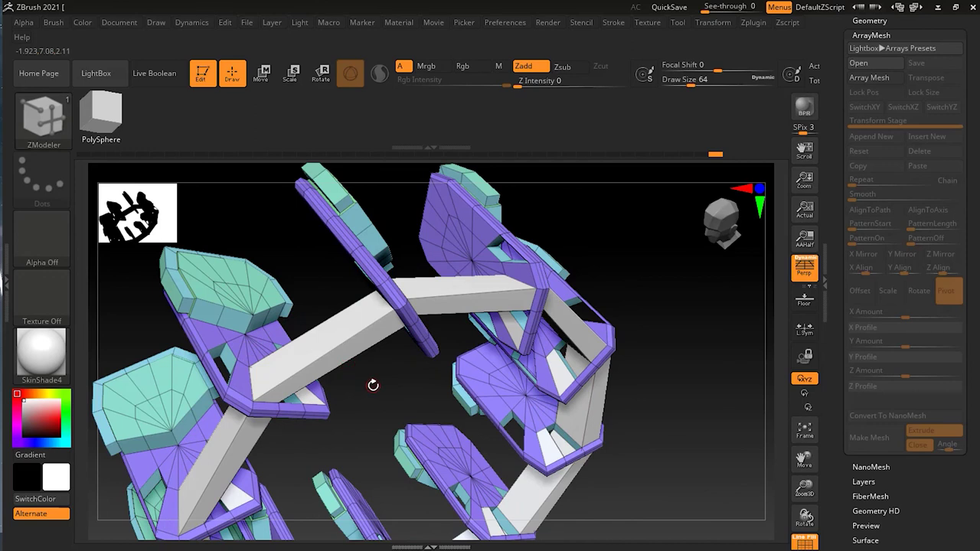
- Try extruding one purple edge polygon and one white marked polygon on the ring panels, undoing each attempt
right_click(340, 331)
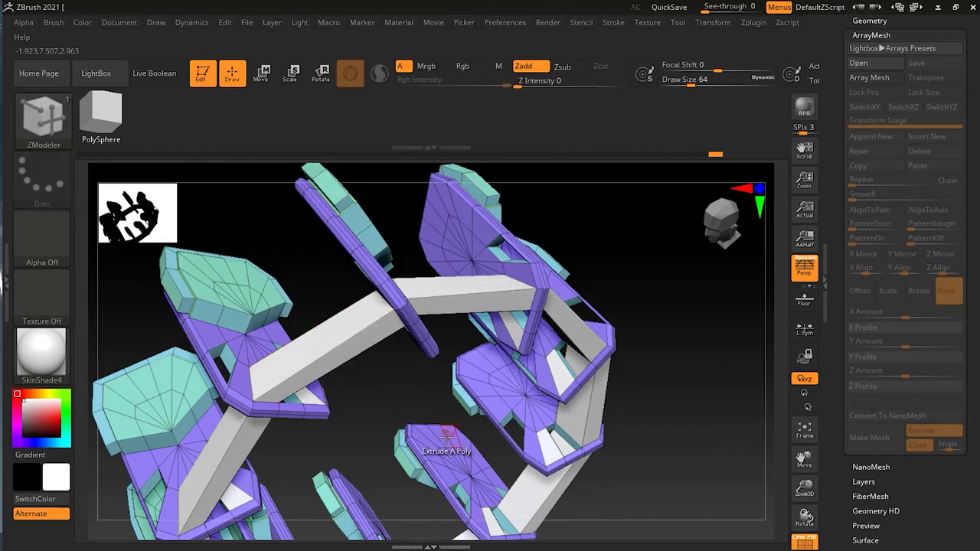
mouse_move(441, 435)
left_mouse_down()
mouse_move(455, 423)
mouse_move(443, 450)
left_mouse_up()
key("ctrl+z")
left_click_drag(703, 401, 658, 426)
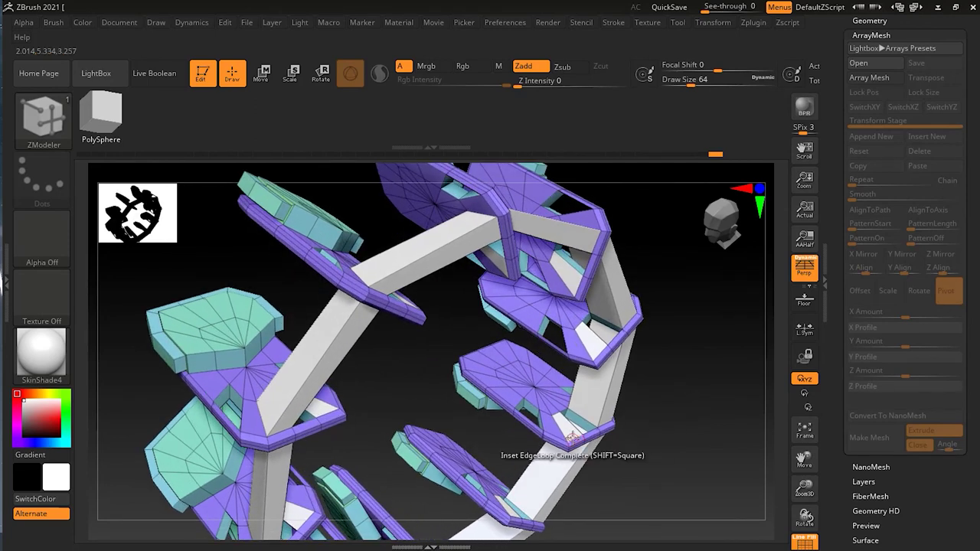
mouse_move(568, 431)
left_mouse_down()
mouse_move(575, 394)
mouse_move(571, 431)
left_mouse_up()
key("ctrl+z")
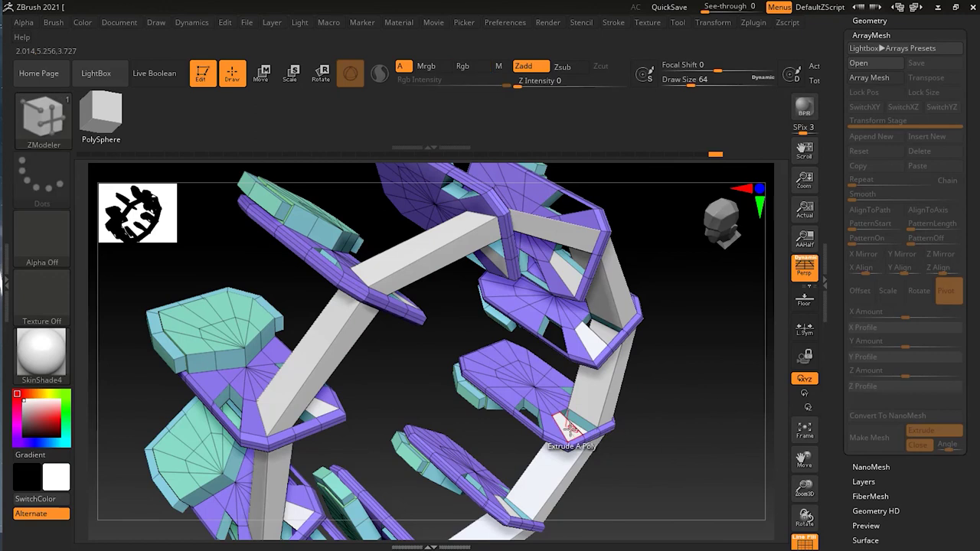
- Assign the whole ring mesh to one single polygroup
key("space")
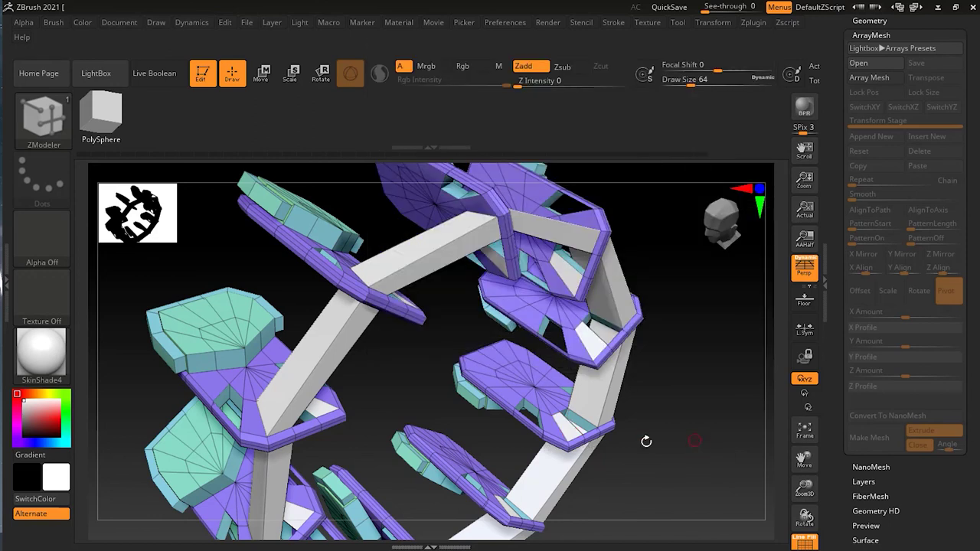
key("ctrl")
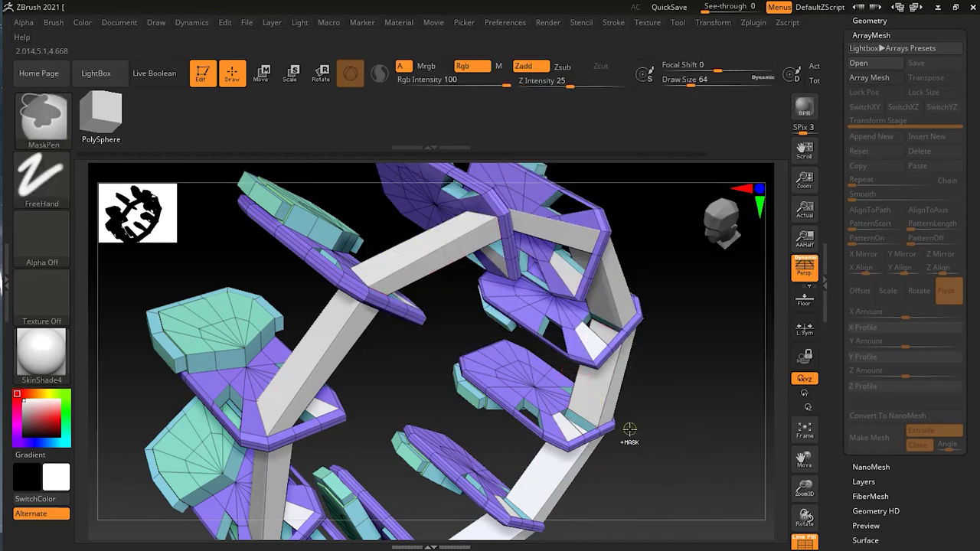
key("ctrl+w")
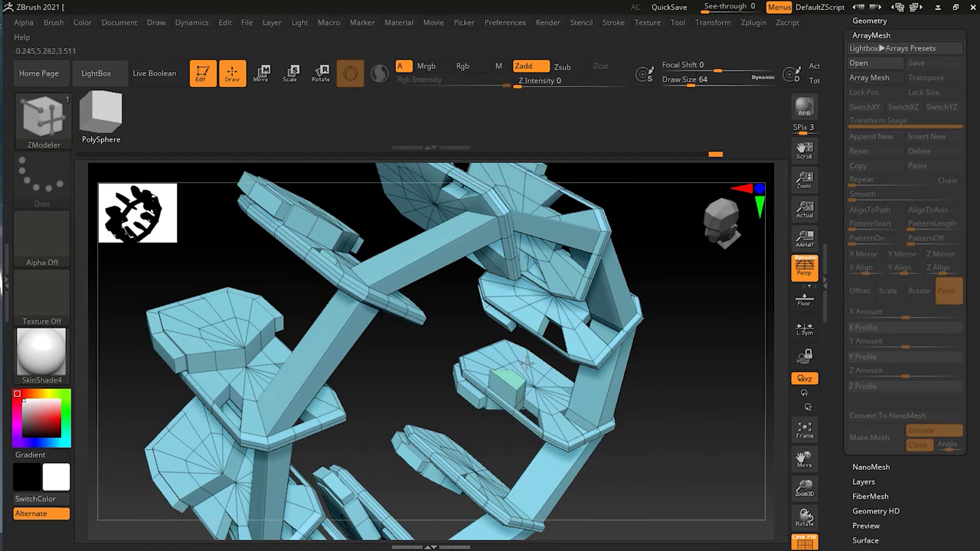
- Undo the test extrusion on the ring panel and inspect the connecting bars around the whole ring
left_click_drag(616, 417, 689, 442)
key("ctrl+z")
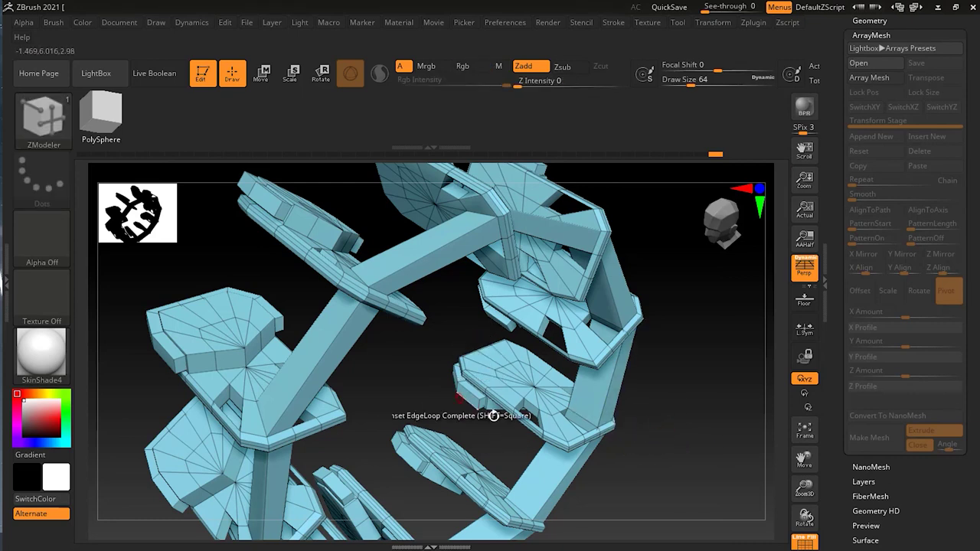
left_click_drag(709, 420, 658, 387, "alt")
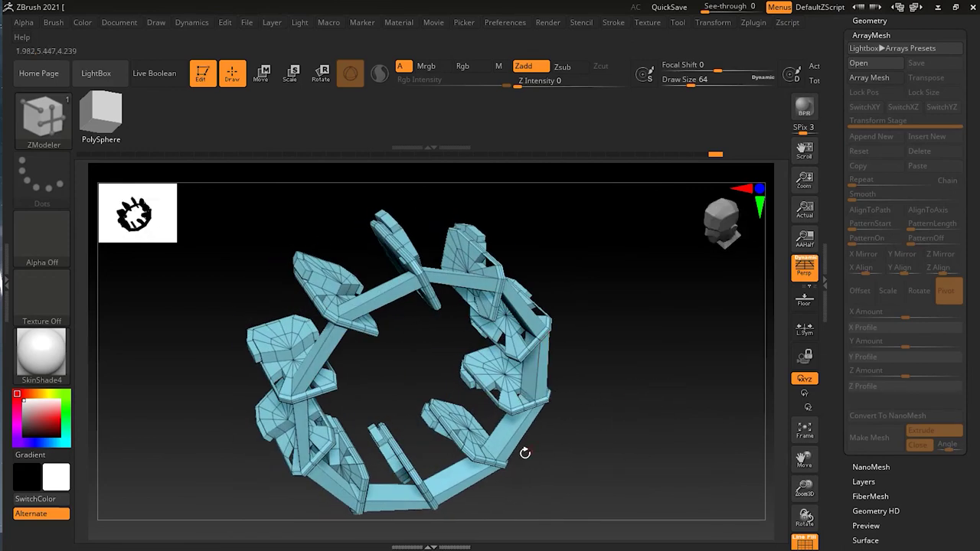
left_click_drag(626, 396, 627, 365)
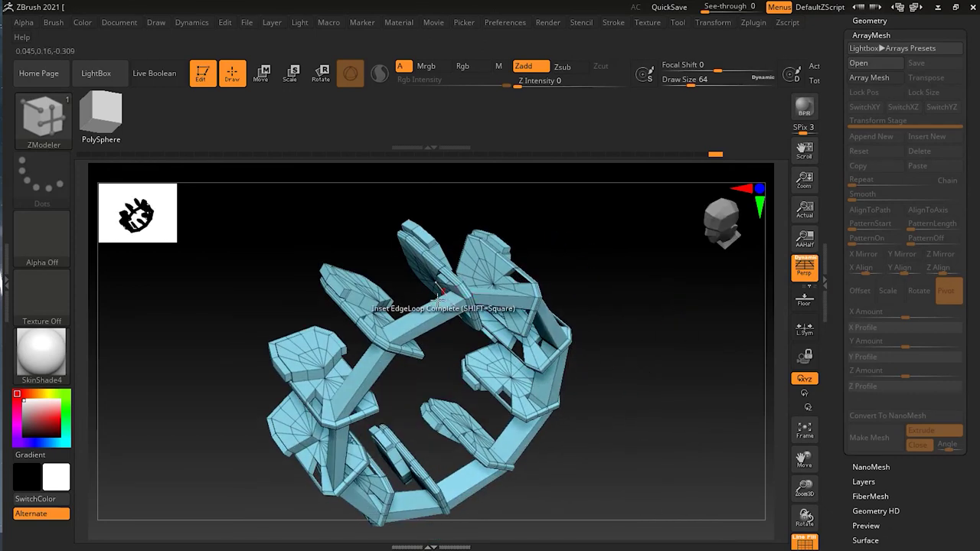
- Try extruding single polygons on two neighbouring connecting bars outward, plus one side face of a resulting block
left_click_drag(434, 311, 419, 272)
left_click_drag(637, 333, 620, 344)
left_click_drag(507, 287, 509, 256)
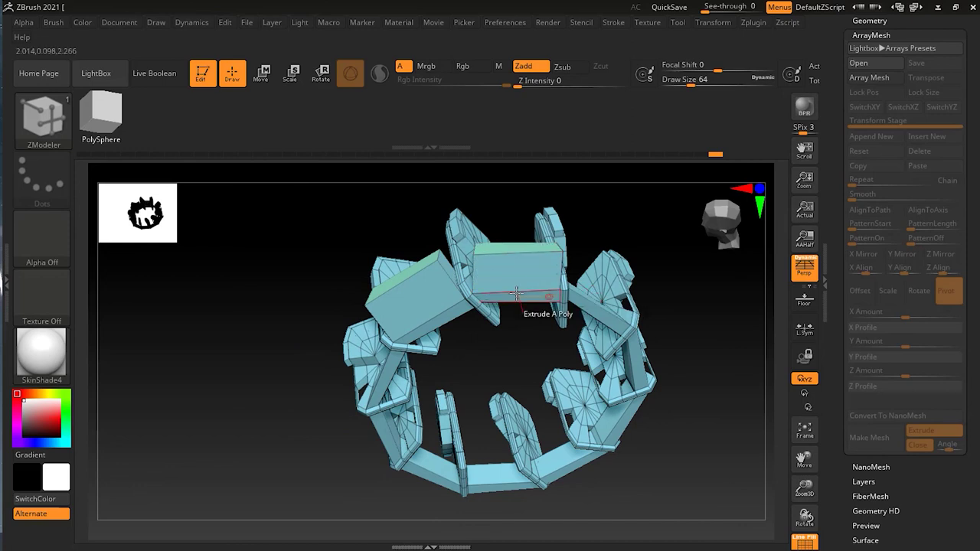
left_click_drag(538, 339, 605, 240)
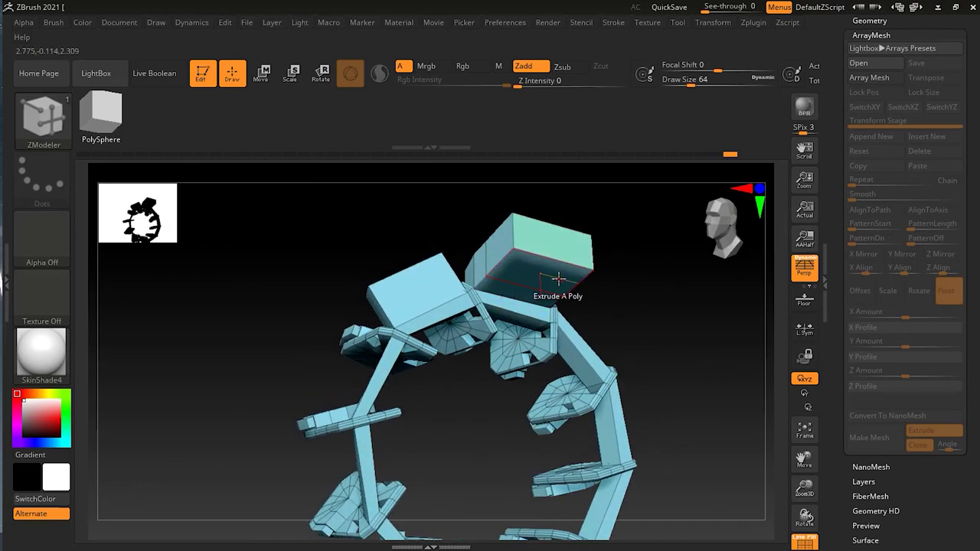
left_click_drag(558, 280, 573, 393)
left_click_drag(656, 324, 610, 351)
mouse_move(701, 349)
left_mouse_down()
mouse_move(673, 433)
mouse_move(693, 406)
left_mouse_up()
- Undo the three test extrusions on the connecting bars and view the ring as a whole
key("ctrl")
key("ctrl+z")
key("ctrl+z")
key("ctrl+z")
key("ctrl+z")
mouse_move(688, 414)
left_mouse_down()
mouse_move(700, 405)
mouse_move(664, 499)
mouse_move(667, 402)
mouse_move(590, 414)
mouse_move(613, 401)
mouse_move(643, 331)
mouse_move(597, 416)
mouse_move(665, 401)
mouse_move(630, 405)
mouse_move(638, 416)
mouse_move(632, 395)
left_mouse_up()
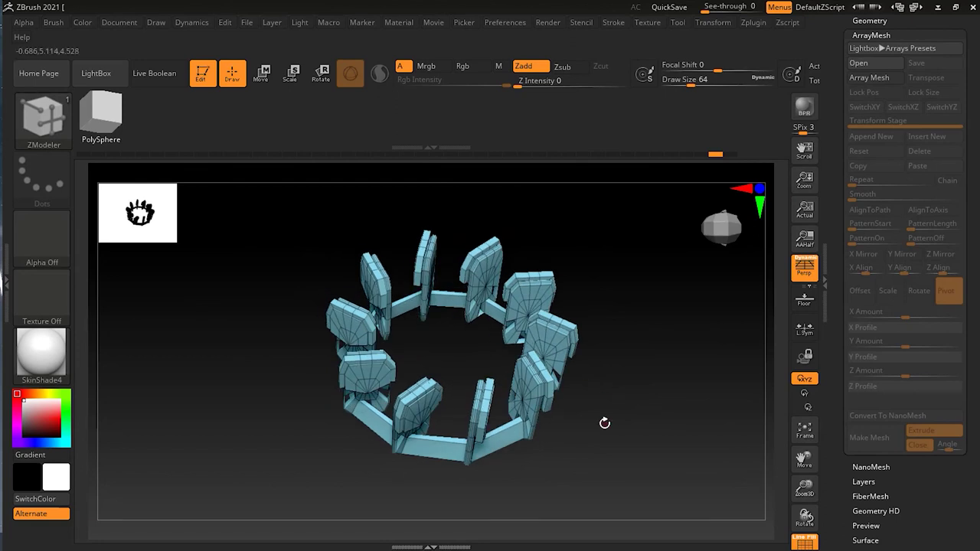